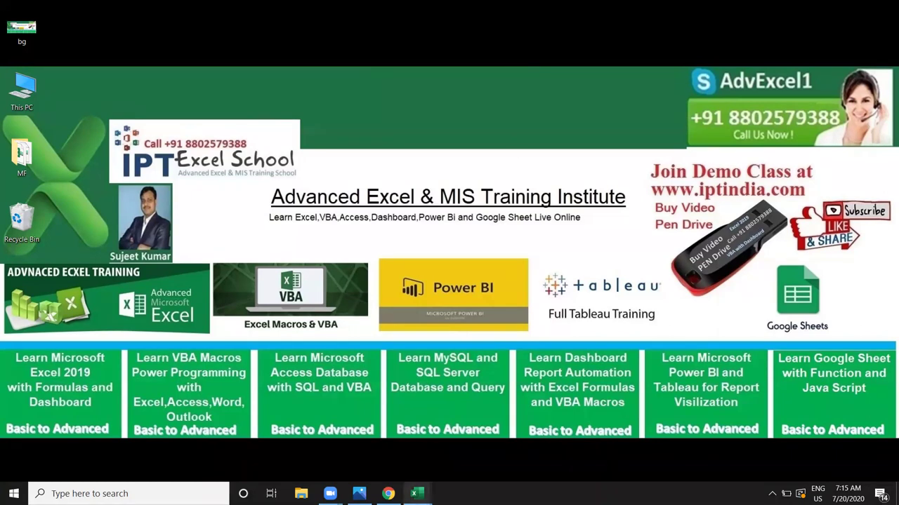
# - Open the DataP workbook from the Recent list
pyautogui.moveTo(416, 493)
pyautogui.click(436, 459)
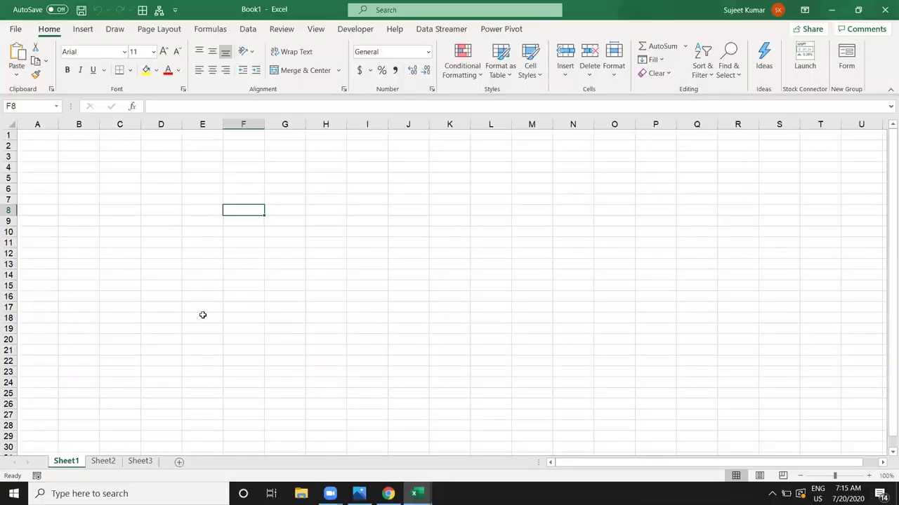
pyautogui.click(15, 29)
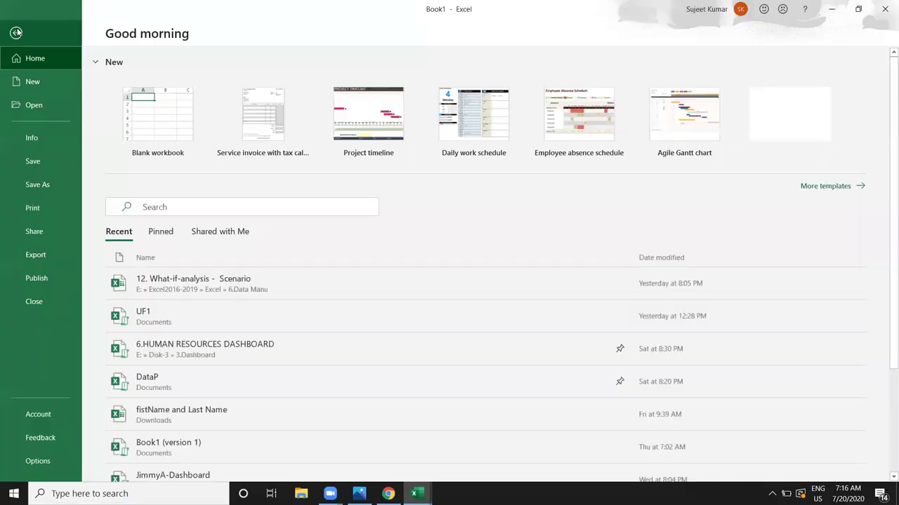
pyautogui.click(199, 388)
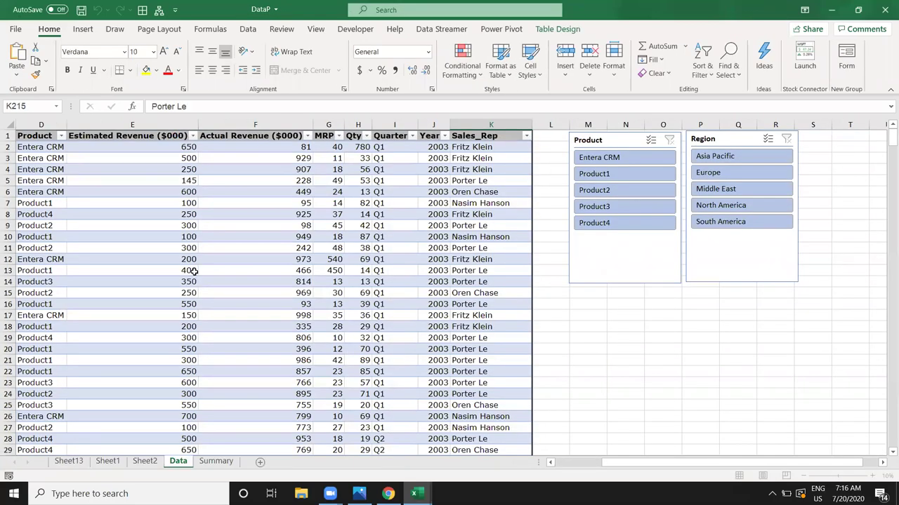
# - View the Summary charts sheet, then return to the Data table at the Customer column
pyautogui.click(210, 461)
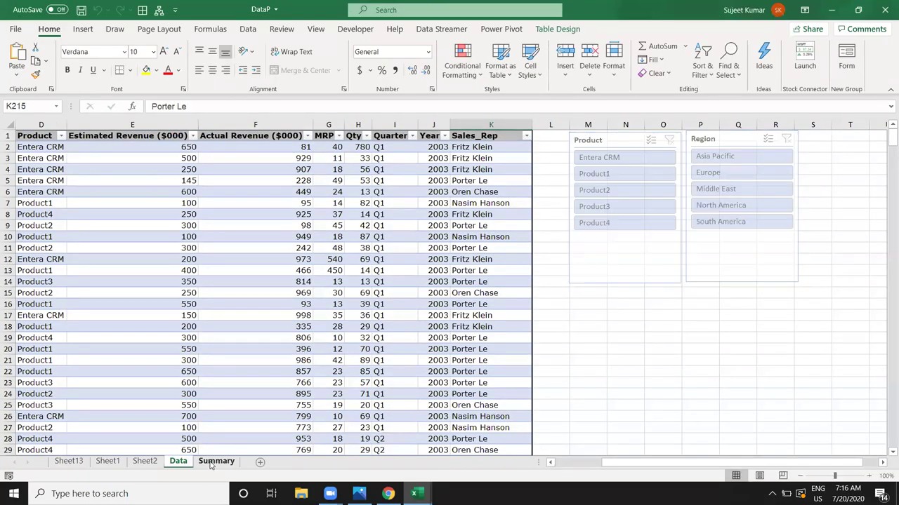
pyautogui.click(210, 461)
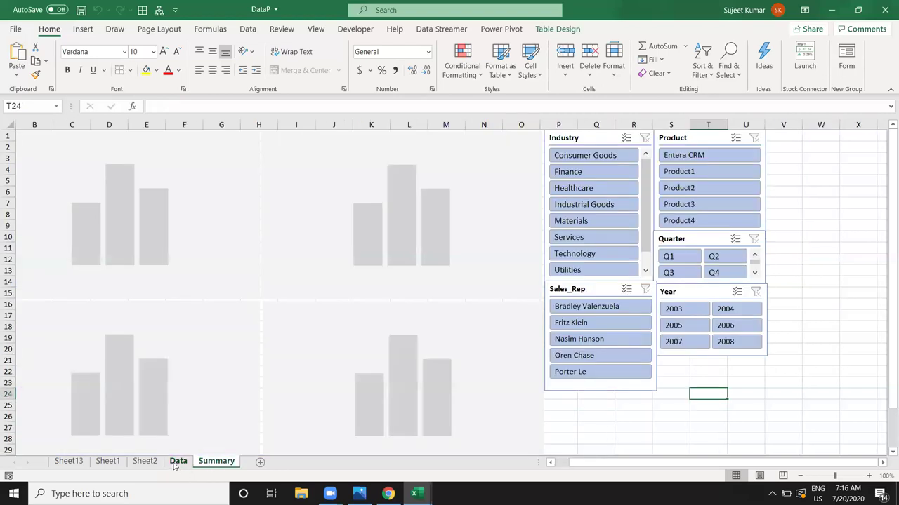
pyautogui.click(177, 463)
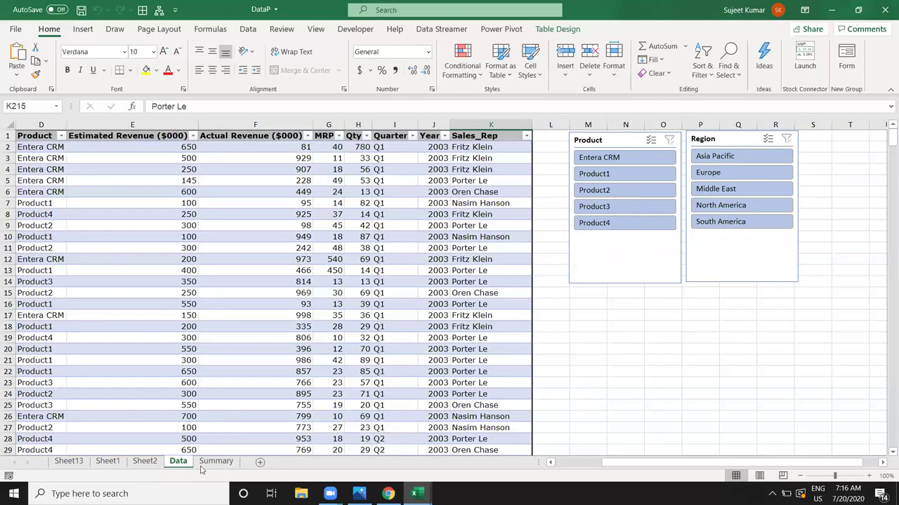
pyautogui.click(104, 370)
pyautogui.press('Left')
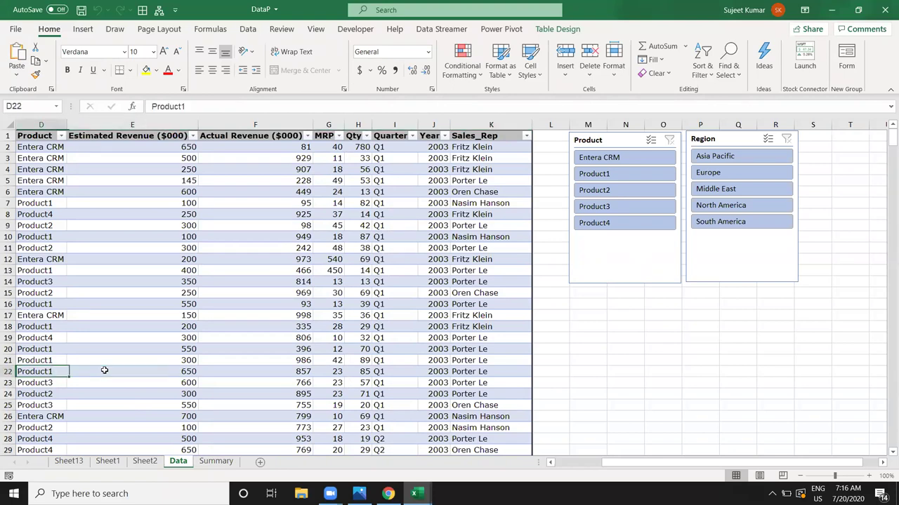
pyautogui.press('Left')
pyautogui.press('Left')
pyautogui.press('Left')
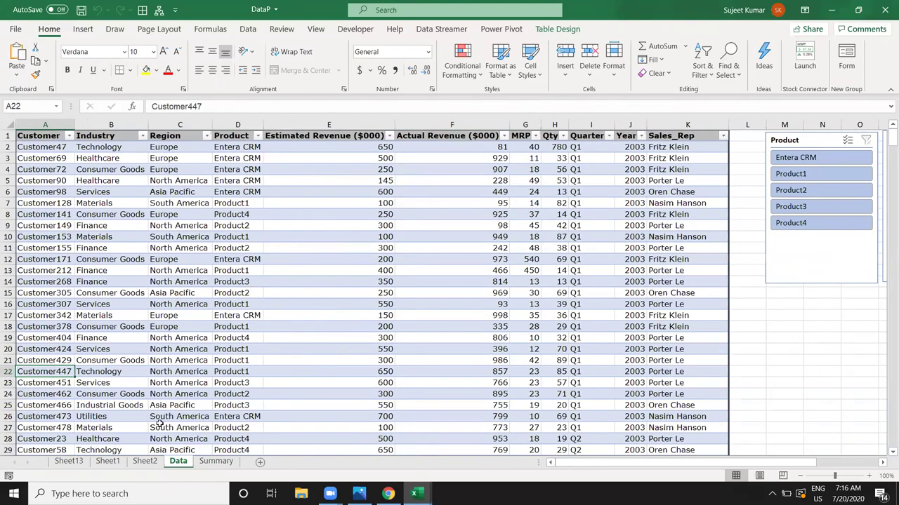
pyautogui.moveTo(414, 494)
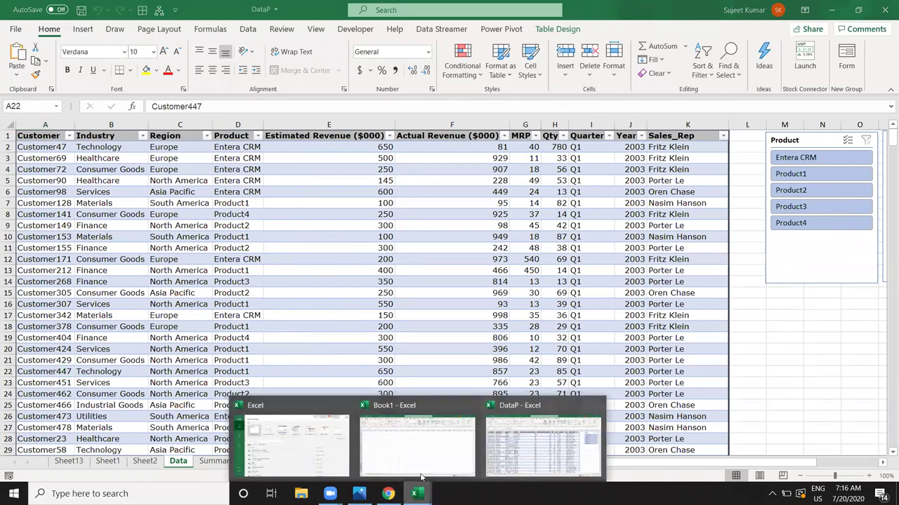
# - In Book1's A1, enter a formula linking to DataP's Data!A2
pyautogui.click(369, 423)
pyautogui.click(50, 134)
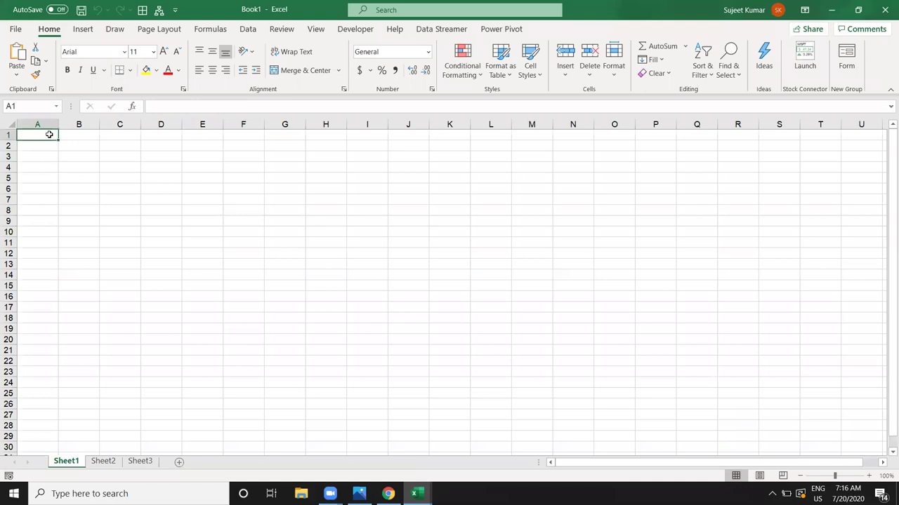
pyautogui.write('=')
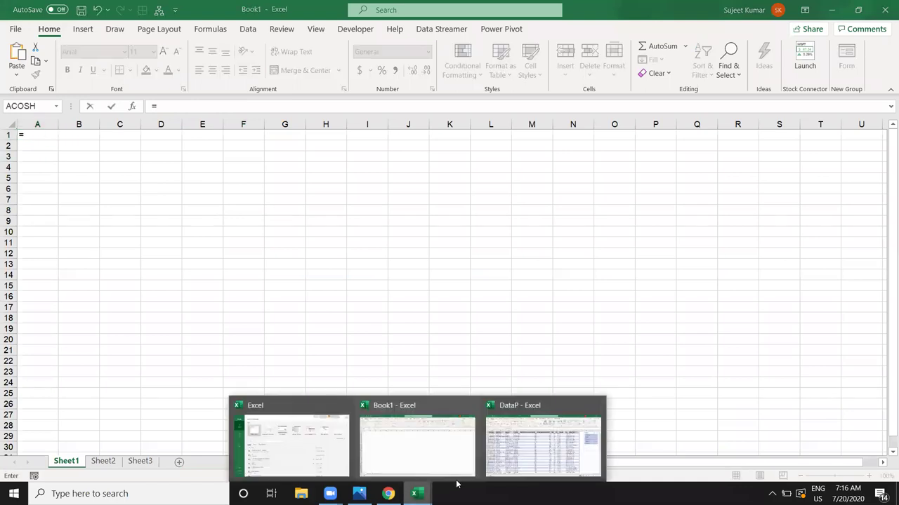
pyautogui.click(542, 442)
pyautogui.click(54, 145)
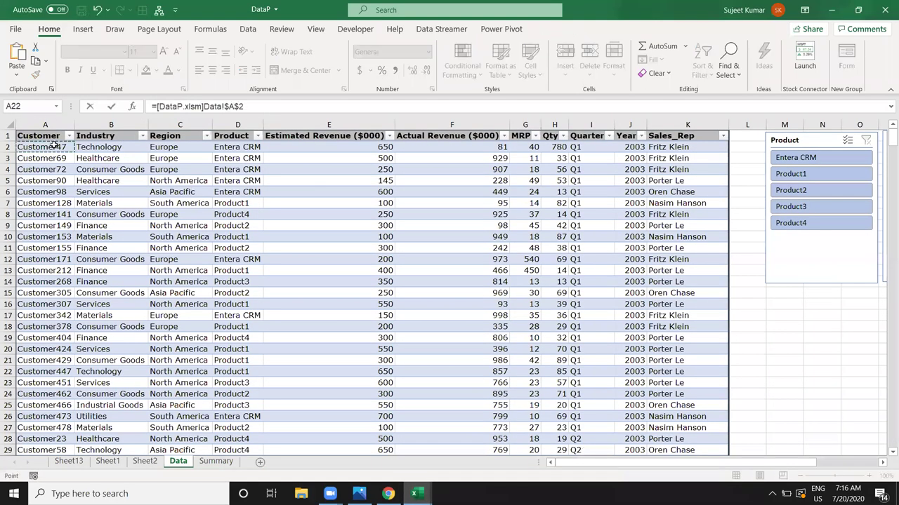
pyautogui.press('Return')
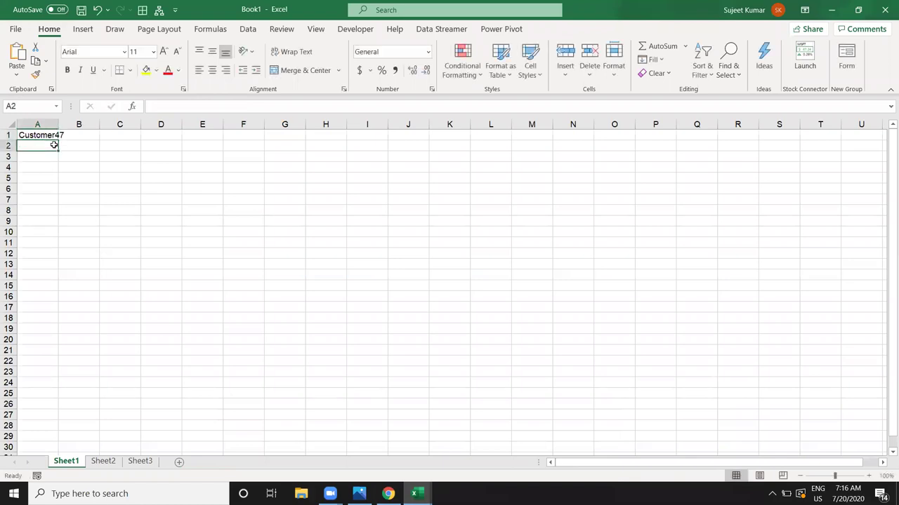
# - Copy the linking formula across the block A1:I18
pyautogui.press('Up')
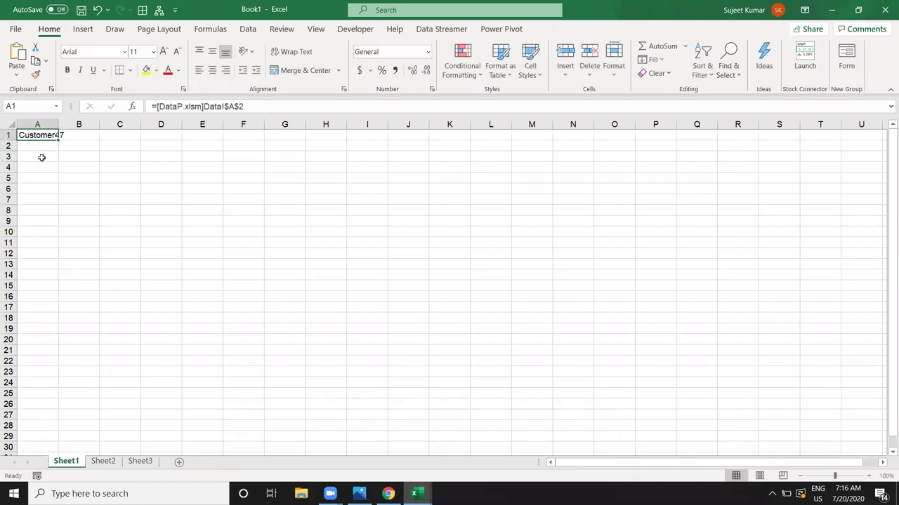
pyautogui.hotkey('ctrl', 'c')
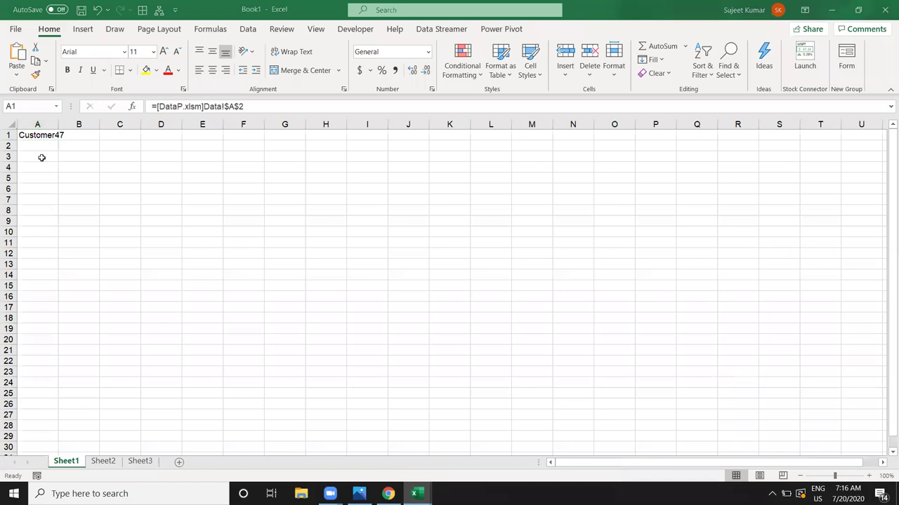
pyautogui.click(50, 140)
pyautogui.moveTo(59, 141)
pyautogui.mouseDown()
pyautogui.moveTo(404, 179)
pyautogui.moveTo(387, 143)
pyautogui.moveTo(378, 318)
pyautogui.mouseUp()
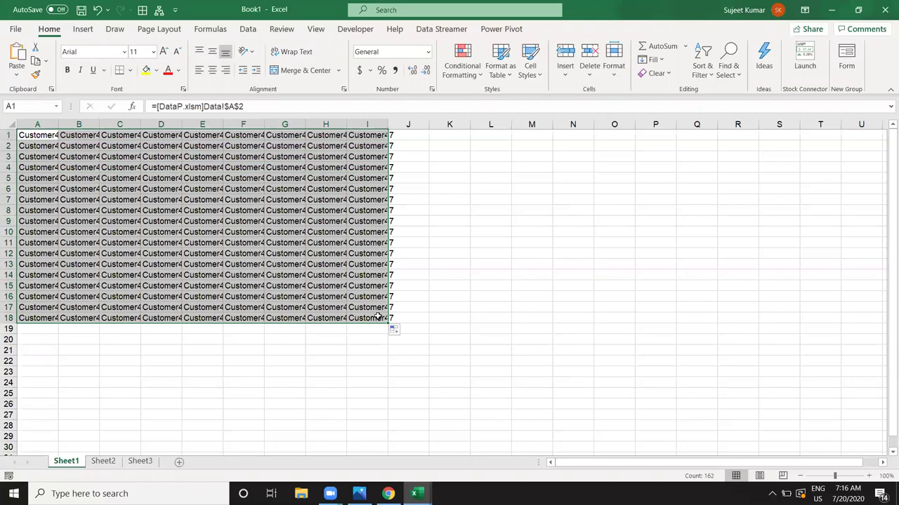
# - Make the A1 reference relative and apply it to the whole A1:I18 block
pyautogui.click(22, 137)
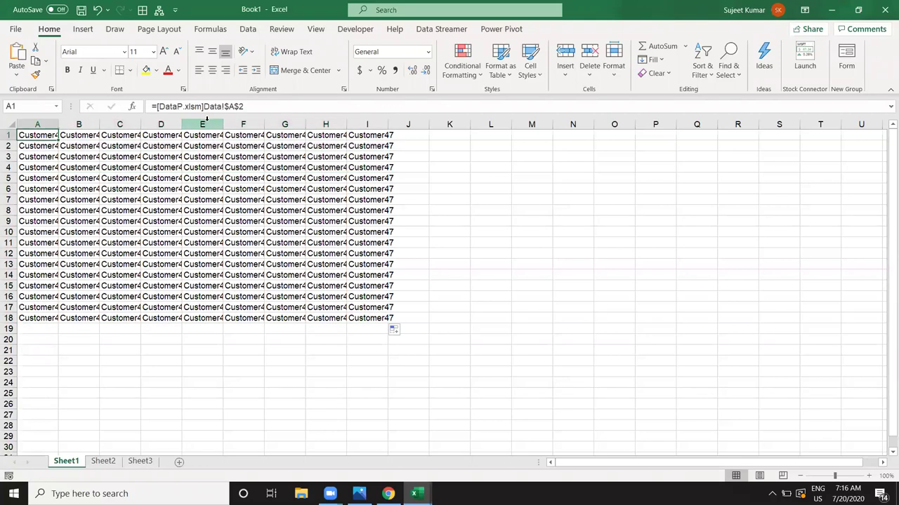
pyautogui.click(226, 106)
pyautogui.press('Delete')
pyautogui.press('Delete')
pyautogui.hotkey('ctrl', 'Return')
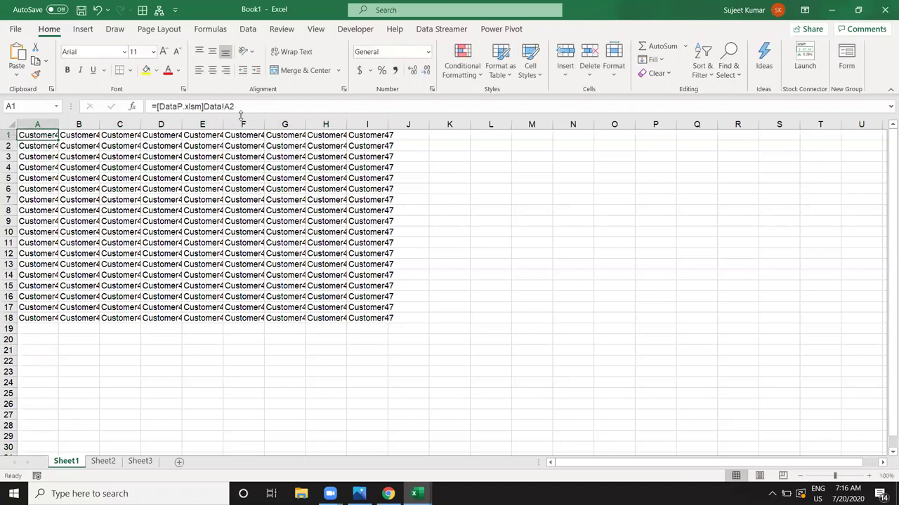
pyautogui.hotkey('ctrl', 'shift', 'Right')
pyautogui.hotkey('ctrl', 'shift', 'Down')
pyautogui.press('F2')
pyautogui.hotkey('ctrl', 'Return')
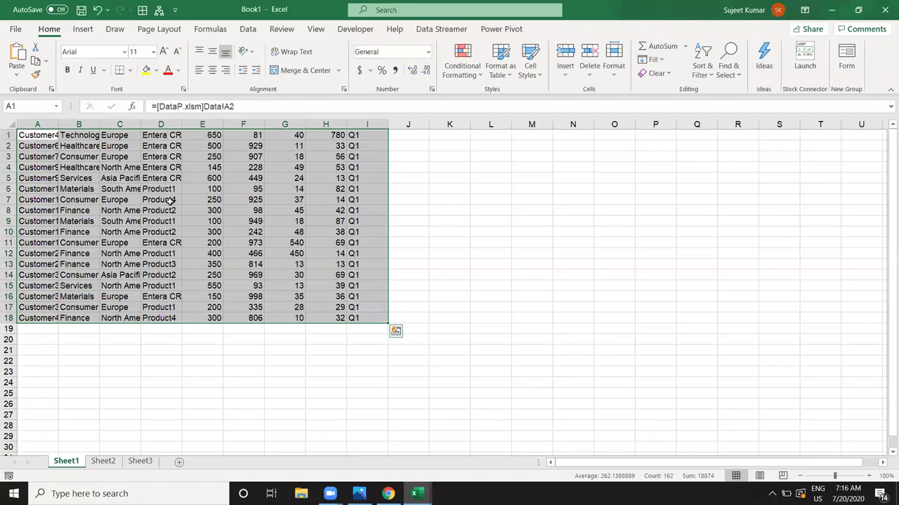
pyautogui.click(115, 177)
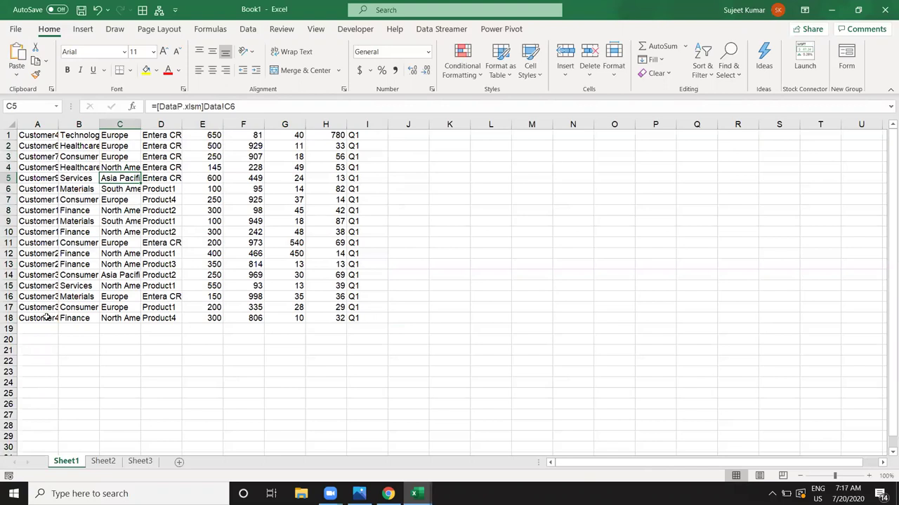
# - Clear all the linked formulas from A1:I18
pyautogui.moveTo(46, 318)
pyautogui.mouseDown()
pyautogui.moveTo(359, 297)
pyautogui.moveTo(350, 356)
pyautogui.mouseUp()
pyautogui.hotkey('ctrl', 'z')
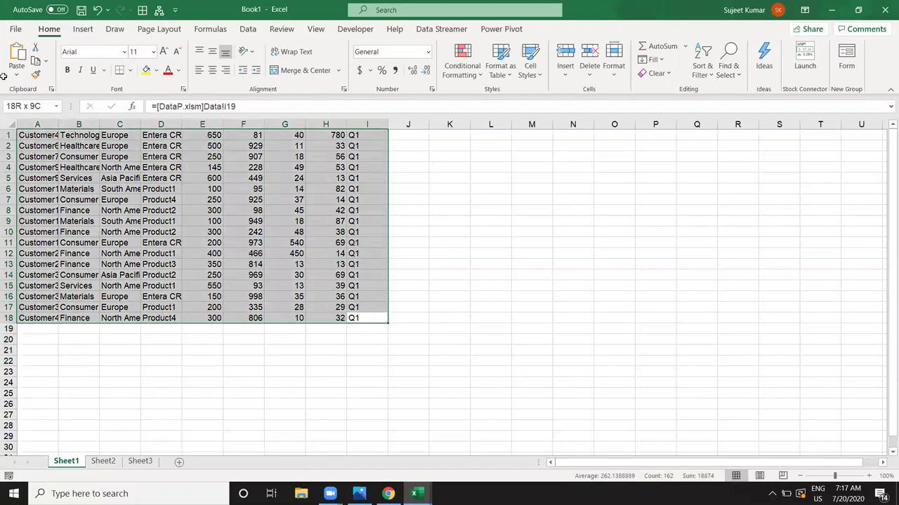
pyautogui.press('Delete')
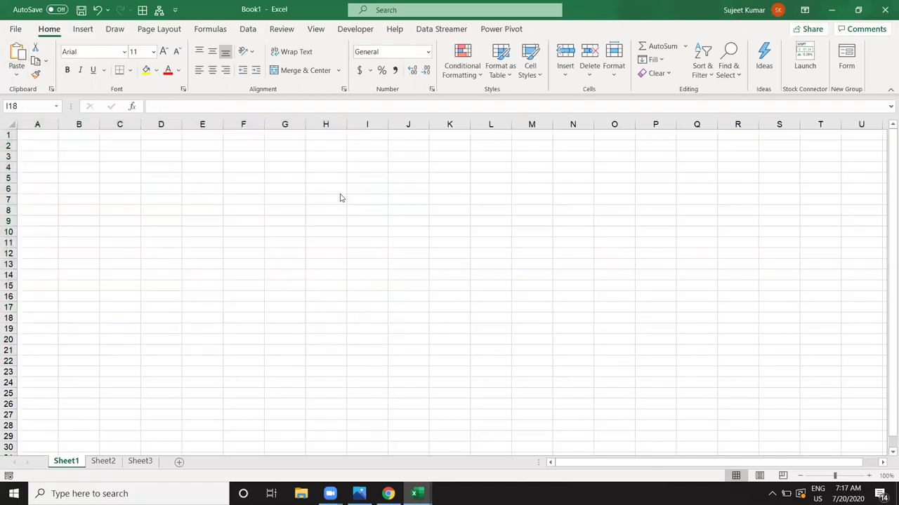
# - Close the DataP workbook and select cell A2 on Book1's empty sheet
pyautogui.press('alt')
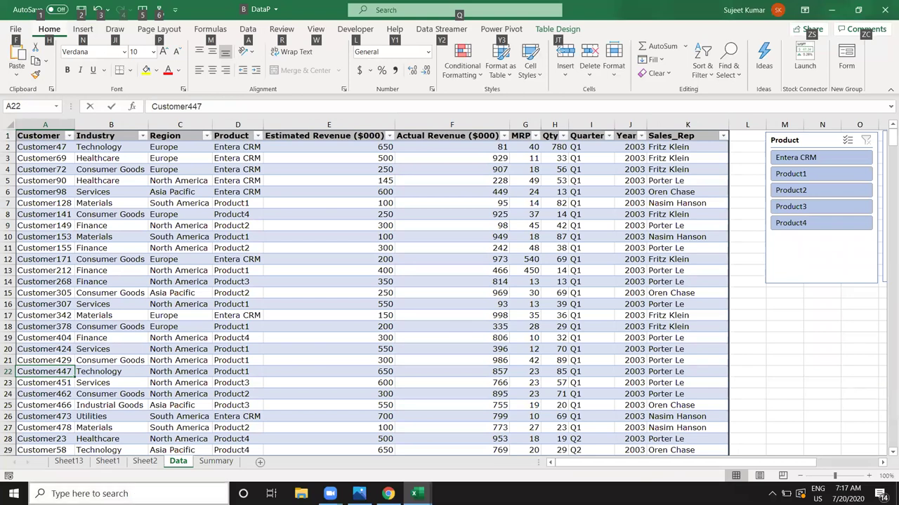
pyautogui.click(302, 295)
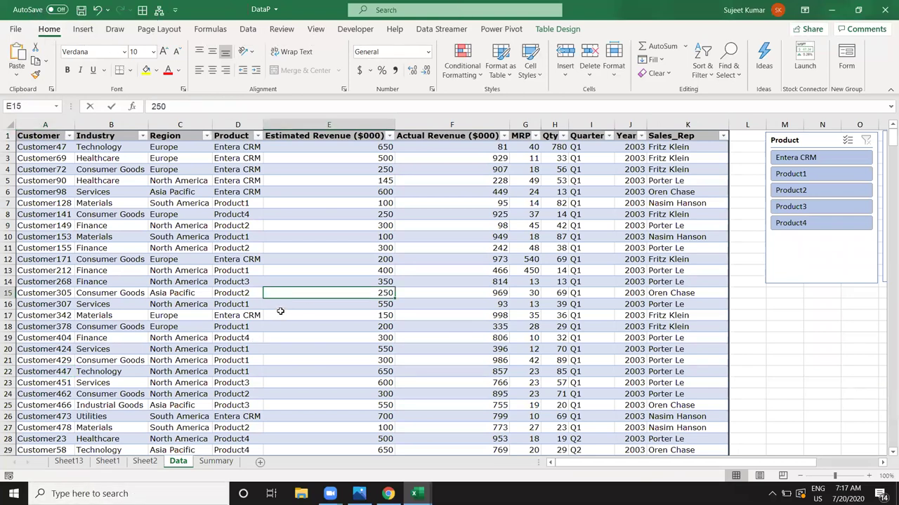
pyautogui.click(885, 10)
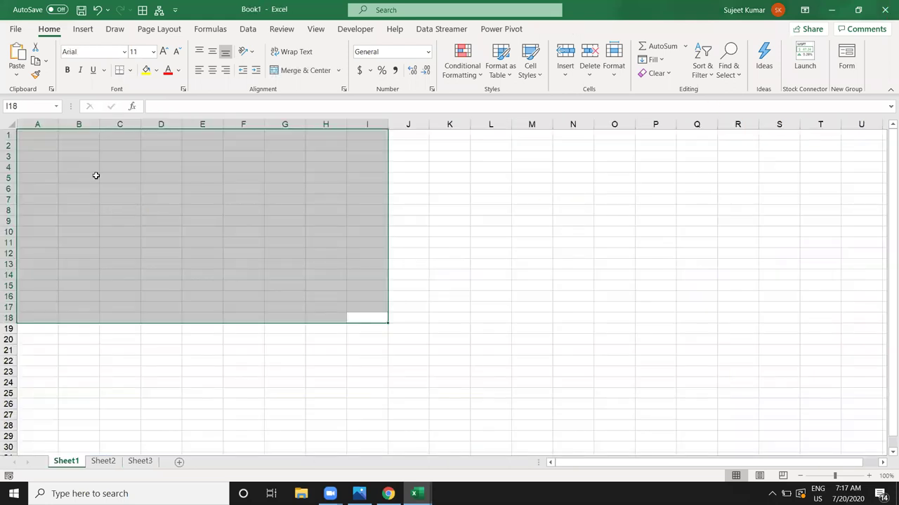
pyautogui.click(33, 140)
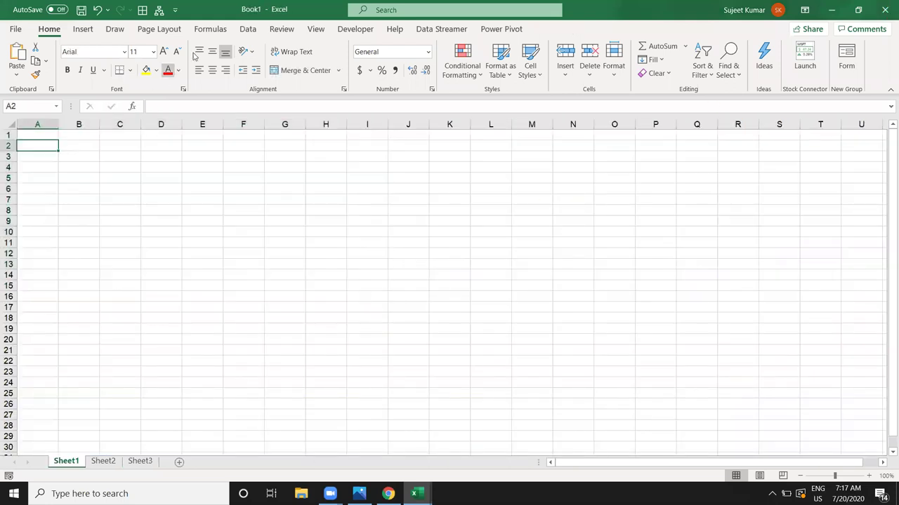
# - Start a Get Data From Workbook import, choosing DataP.xlsm from Documents
pyautogui.click(248, 32)
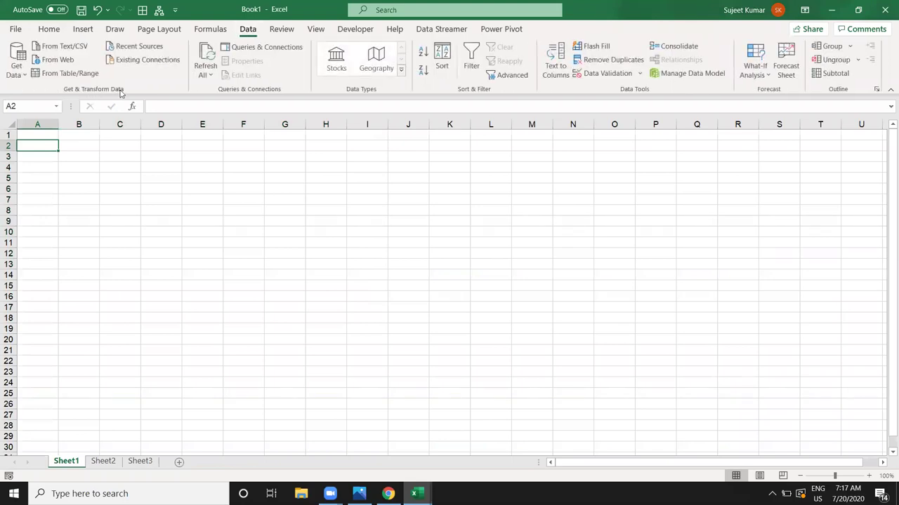
pyautogui.click(12, 74)
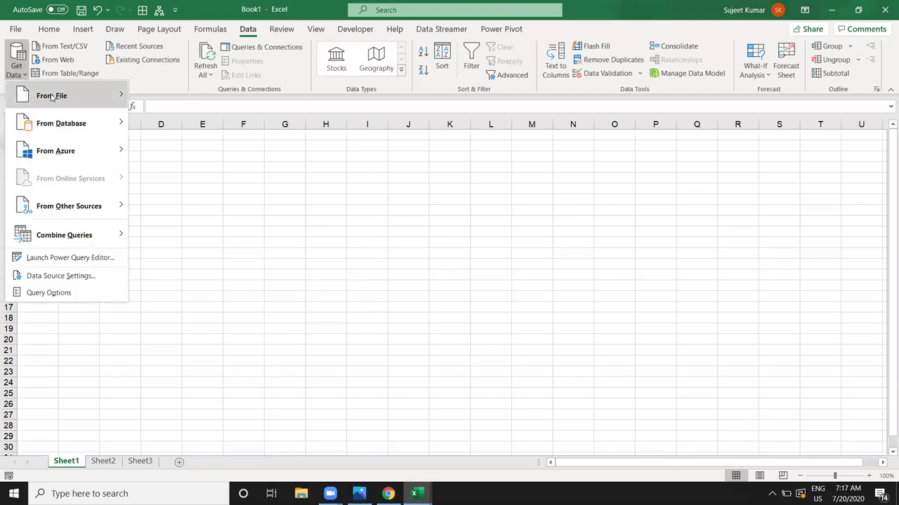
pyautogui.moveTo(52, 95)
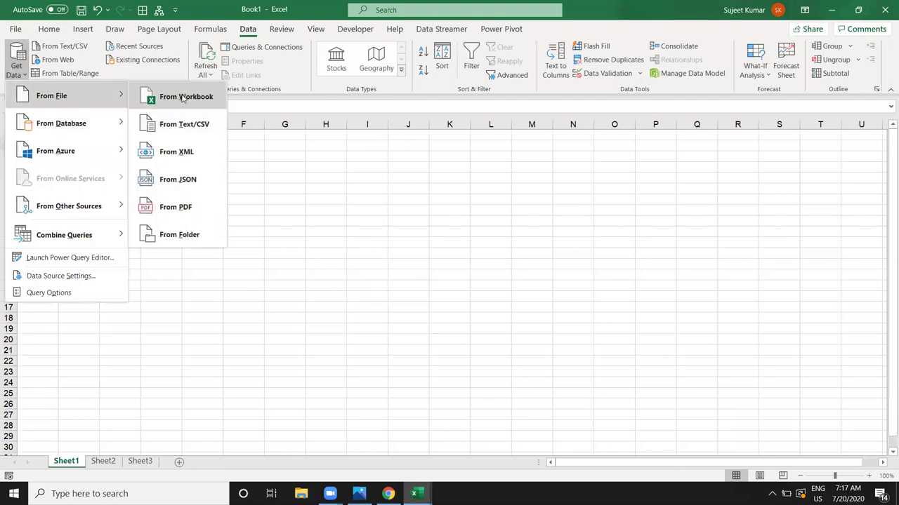
pyautogui.click(182, 98)
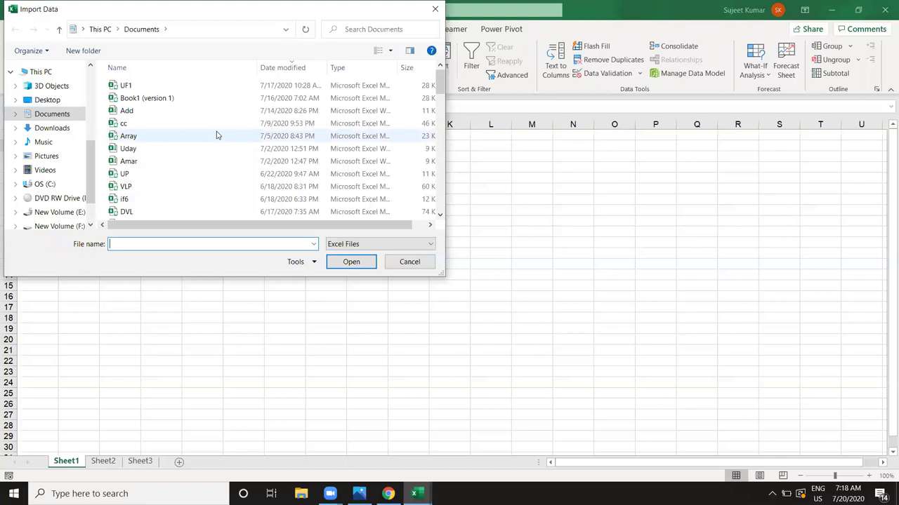
pyautogui.scroll(-2, 217, 135)
pyautogui.click(173, 190)
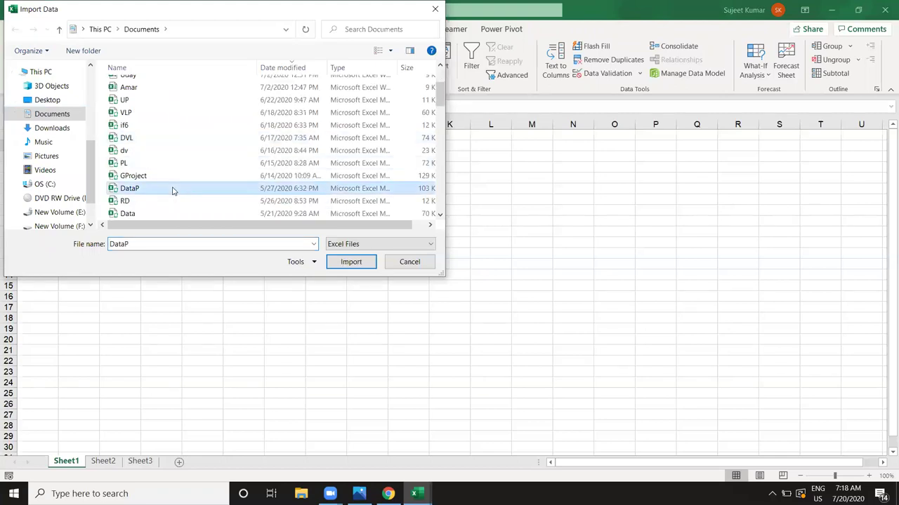
pyautogui.click(355, 264)
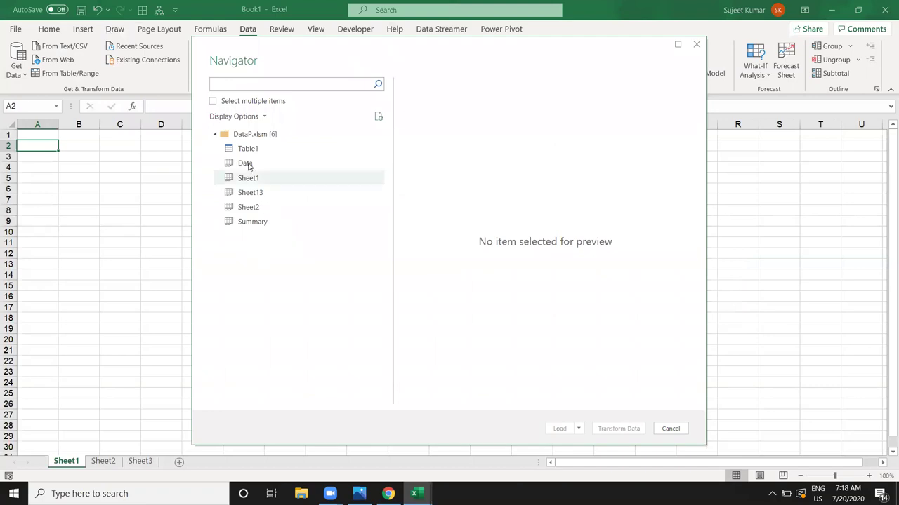
# - Preview Table1 in the Navigator and load it onto a new sheet
pyautogui.click(245, 165)
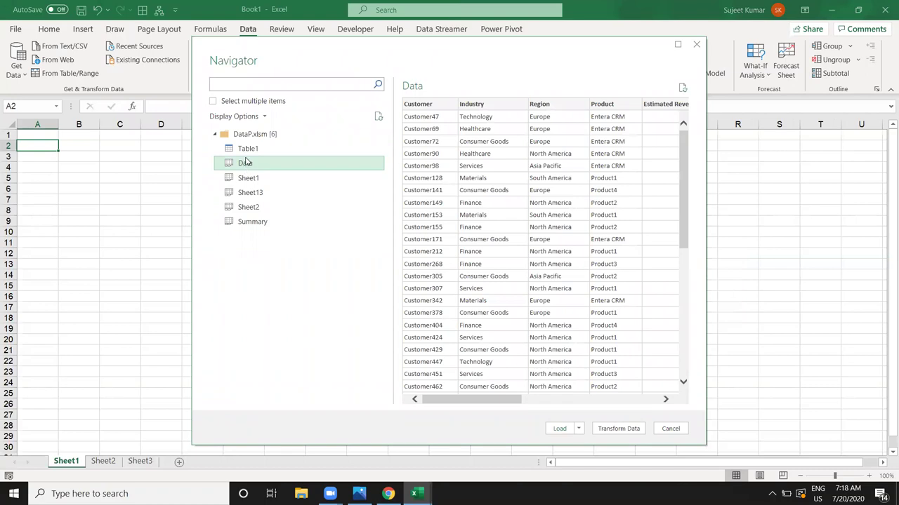
pyautogui.click(245, 151)
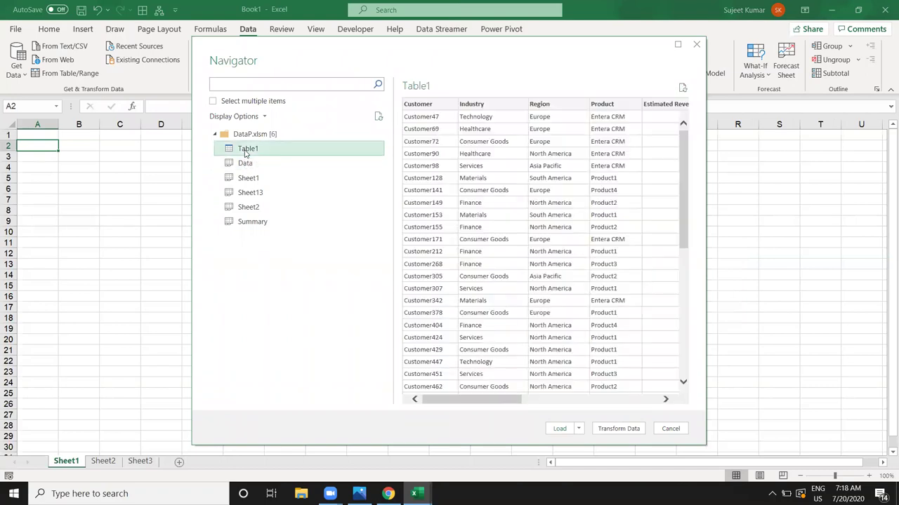
pyautogui.moveTo(491, 397)
pyautogui.mouseDown()
pyautogui.moveTo(632, 409)
pyautogui.moveTo(429, 405)
pyautogui.mouseUp()
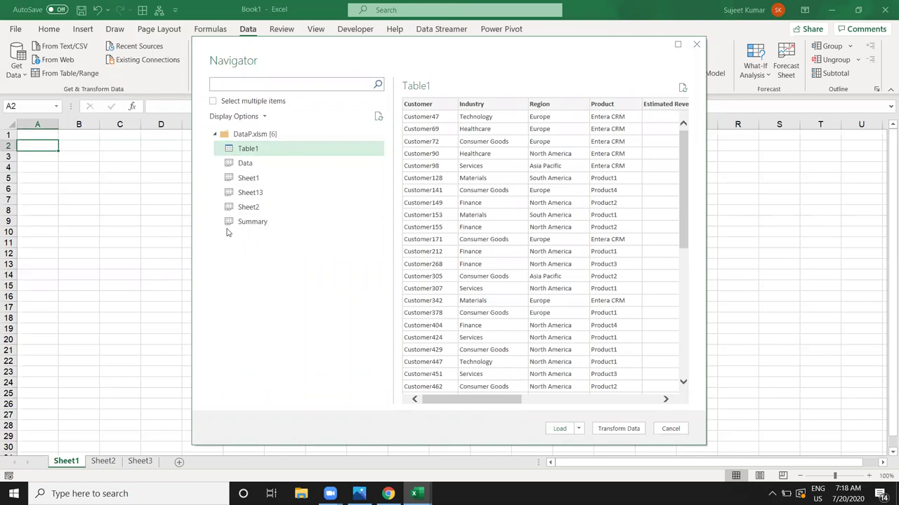
pyautogui.click(558, 429)
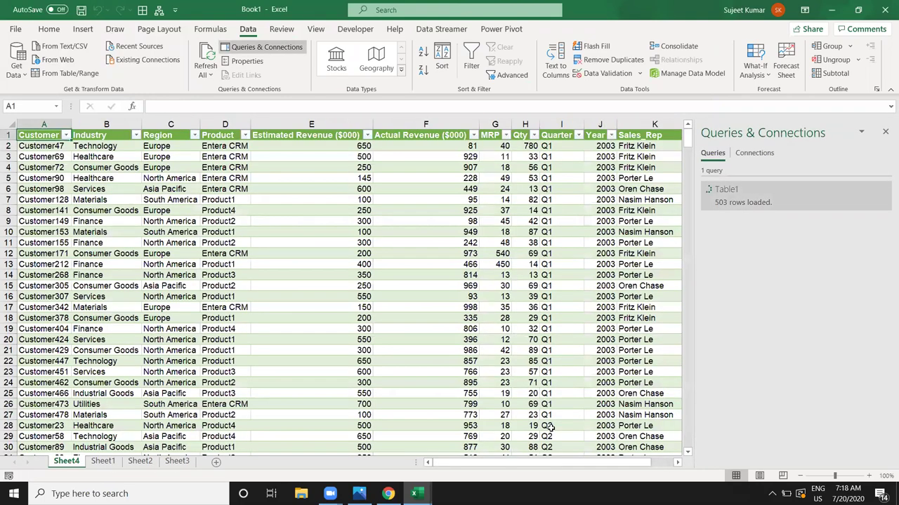
pyautogui.click(258, 290)
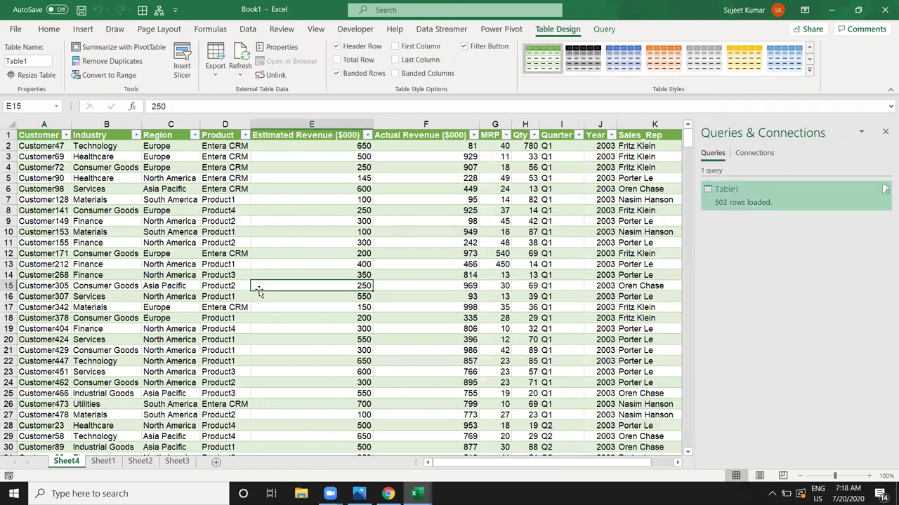
pyautogui.scroll(-3, 367, 393)
pyautogui.scroll(3, 366, 393)
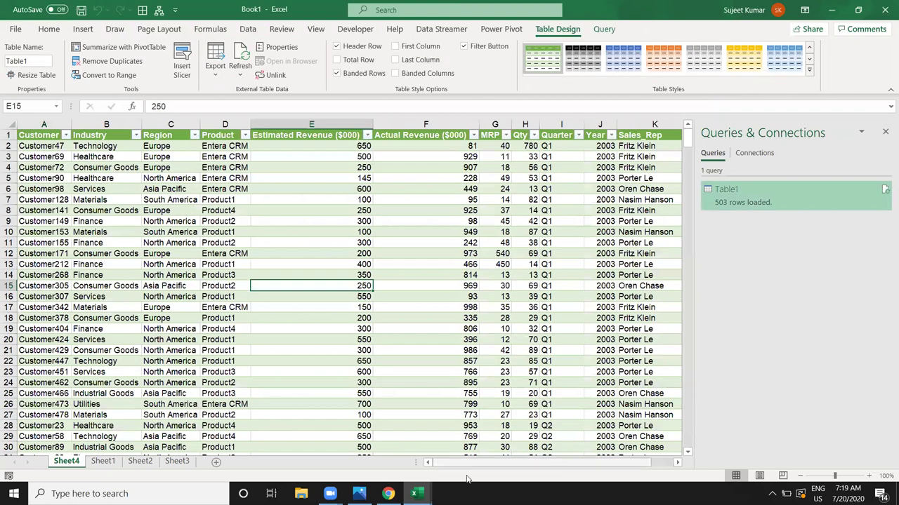
pyautogui.moveTo(467, 468); pyautogui.dragTo(430, 462)
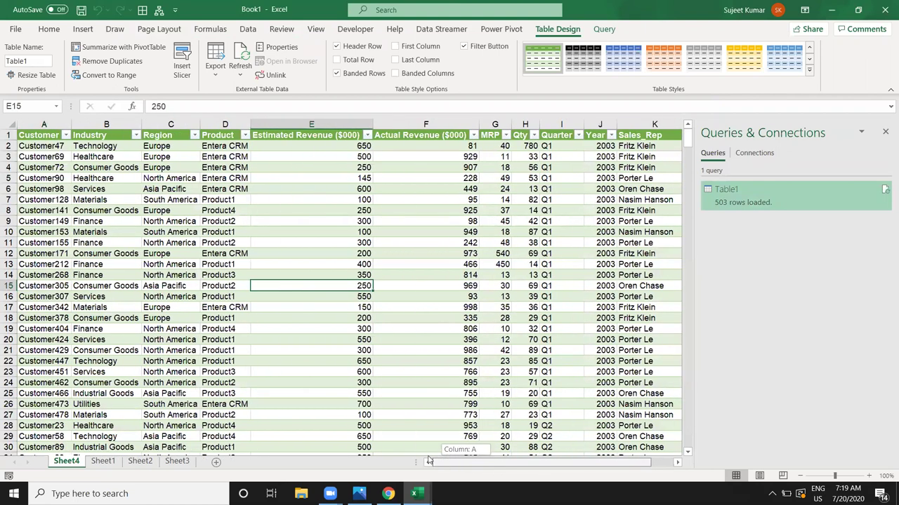
pyautogui.moveTo(429, 461); pyautogui.dragTo(438, 464)
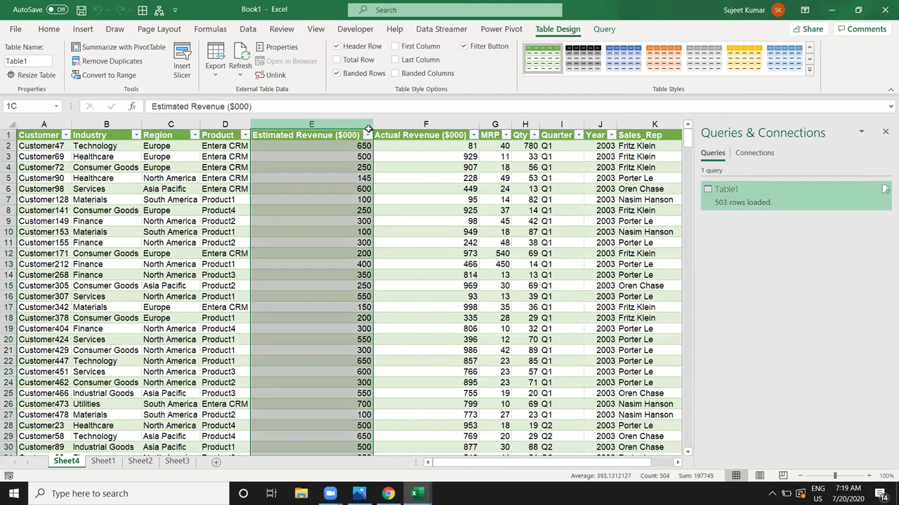
pyautogui.moveTo(317, 120); pyautogui.dragTo(396, 172)
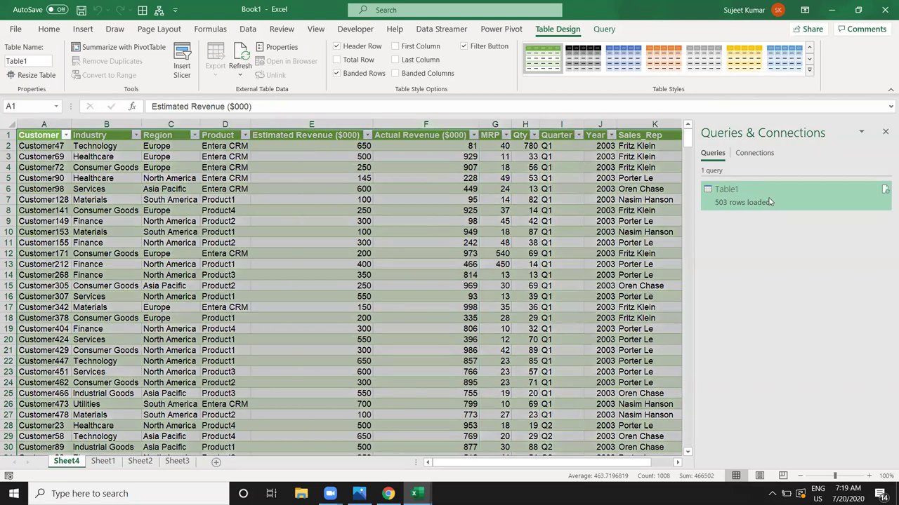
# - Check the Table1 query's properties, then open Table1 in the Power Query Editor
pyautogui.rightClick(770, 202)
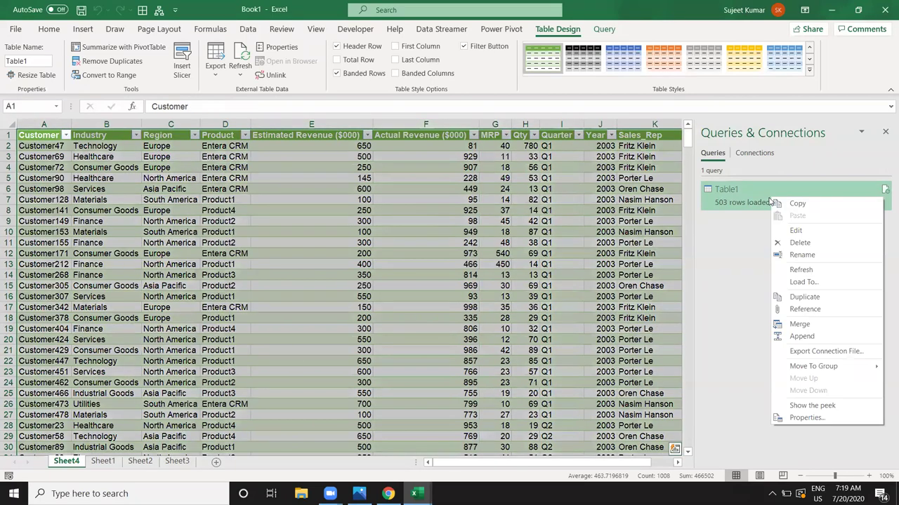
pyautogui.click(806, 417)
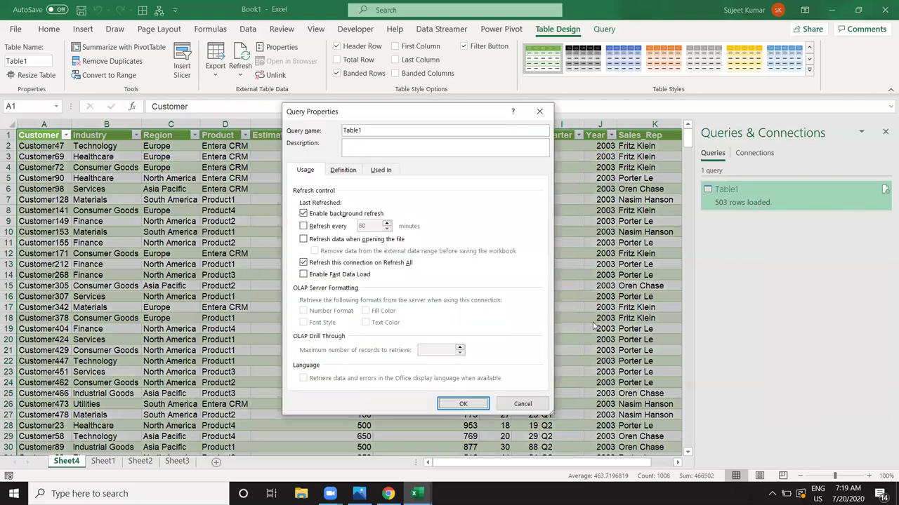
pyautogui.click(539, 111)
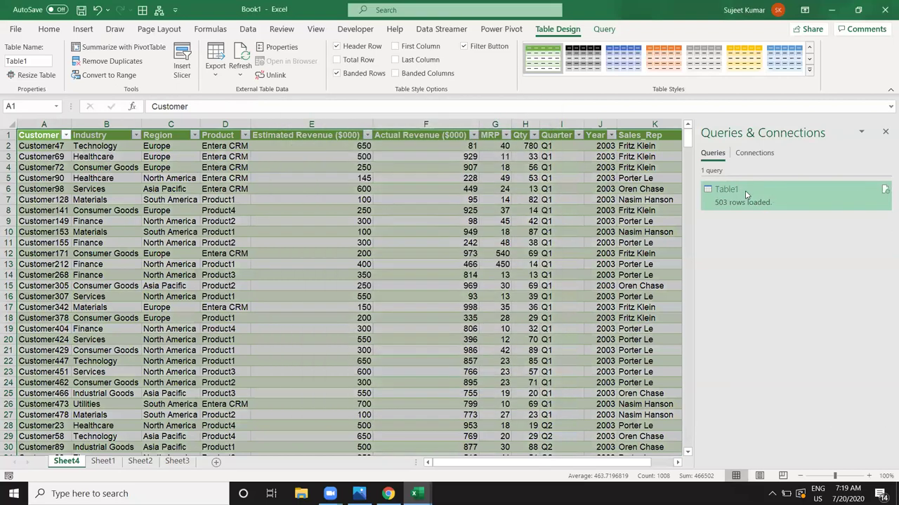
pyautogui.rightClick(746, 191)
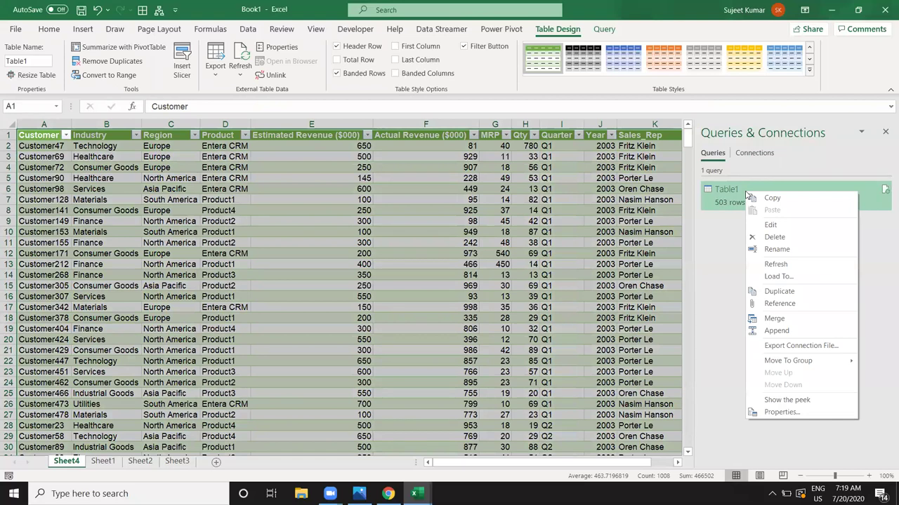
pyautogui.click(790, 231)
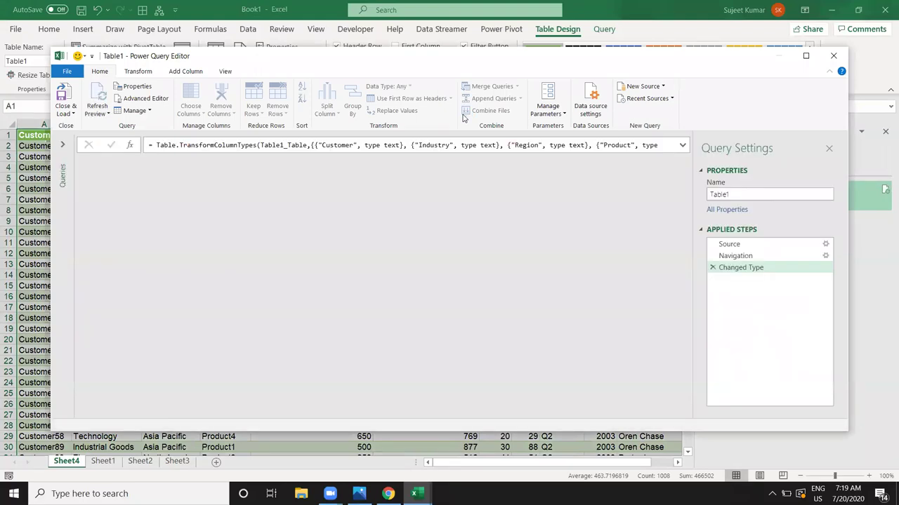
# - Remove the Estimated Revenue and Actual Revenue columns, then Close & Load the query
pyautogui.click(326, 215)
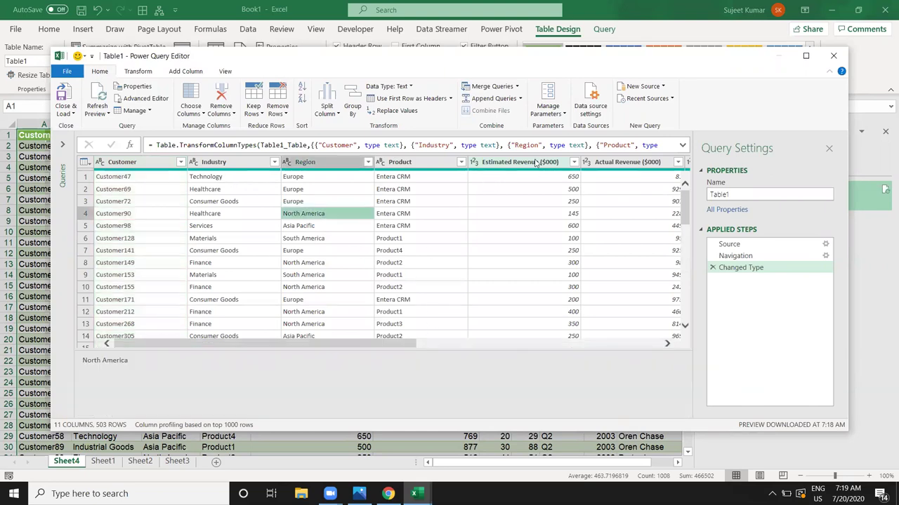
pyautogui.click(533, 162)
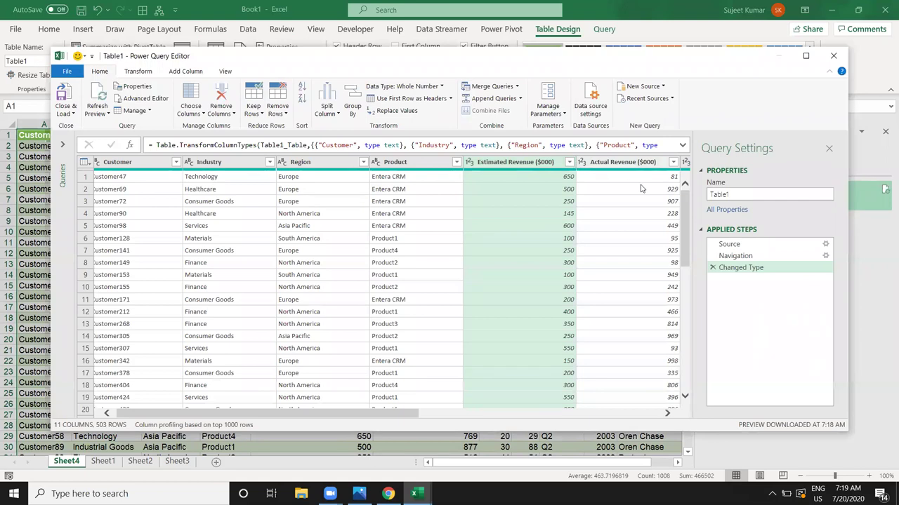
pyautogui.click(624, 169)
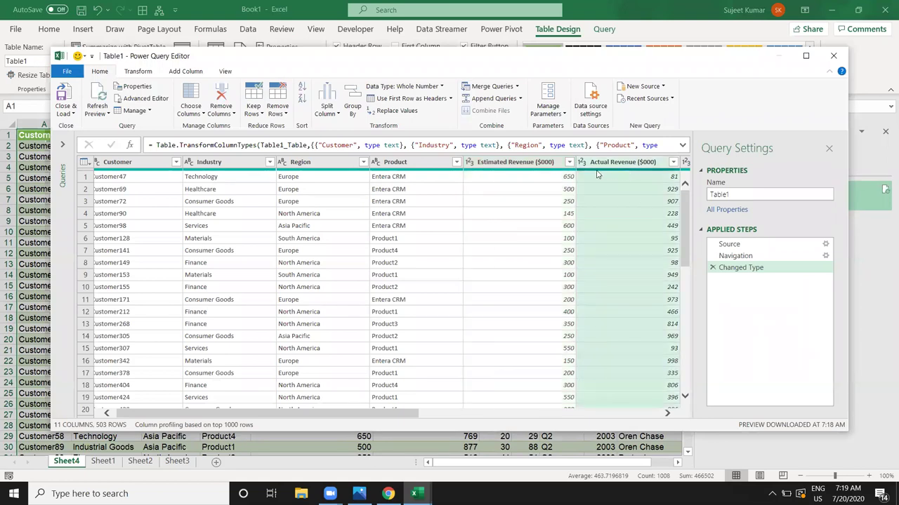
pyautogui.rightClick(541, 167)
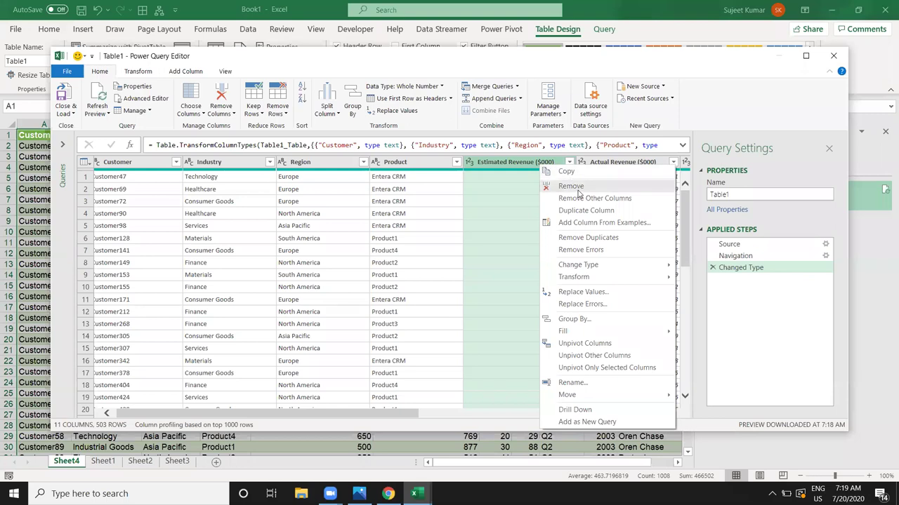
pyautogui.click(570, 187)
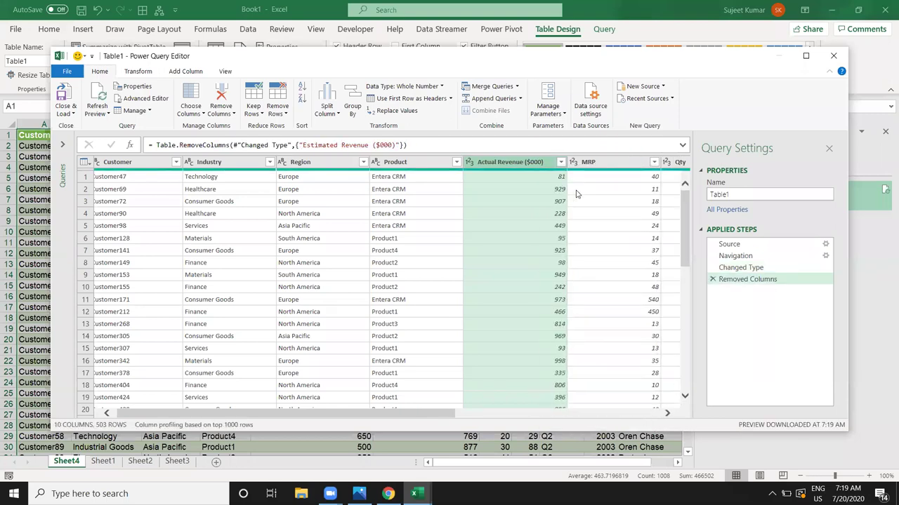
pyautogui.rightClick(513, 169)
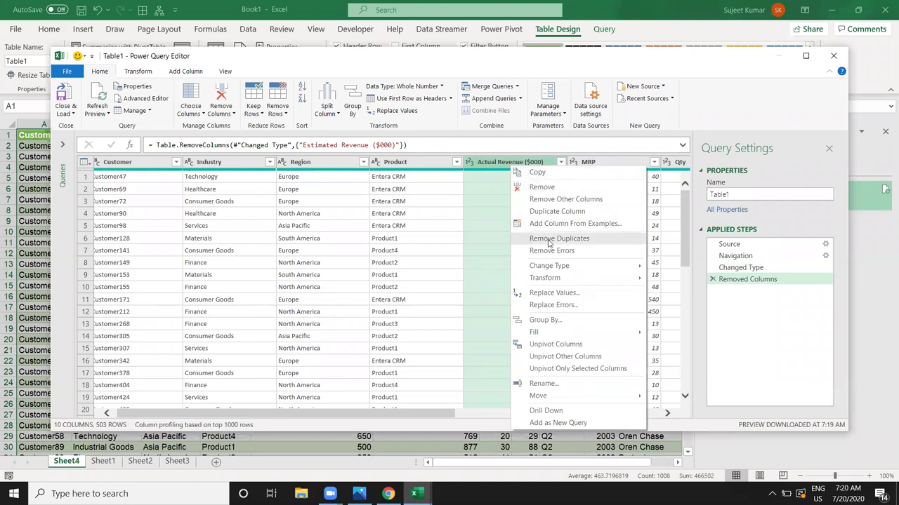
pyautogui.click(541, 187)
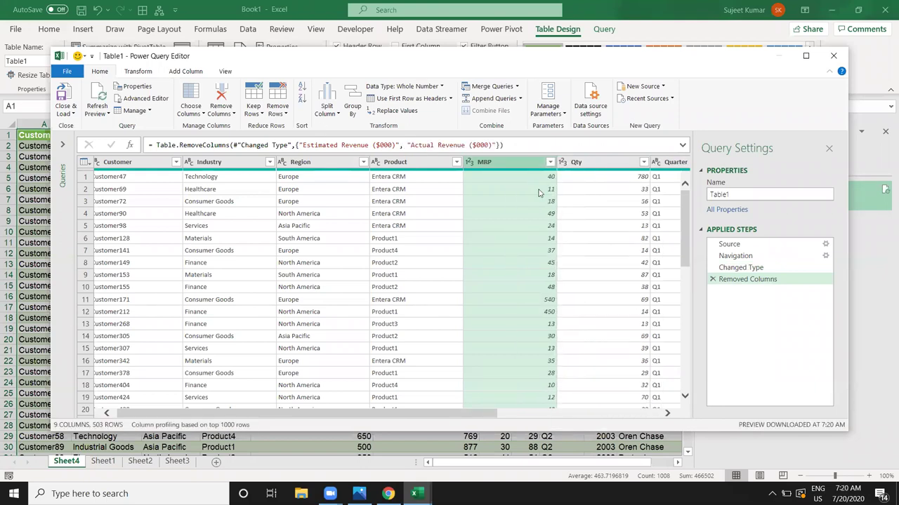
pyautogui.moveTo(468, 416)
pyautogui.mouseDown()
pyautogui.moveTo(583, 431)
pyautogui.moveTo(144, 137)
pyautogui.mouseUp()
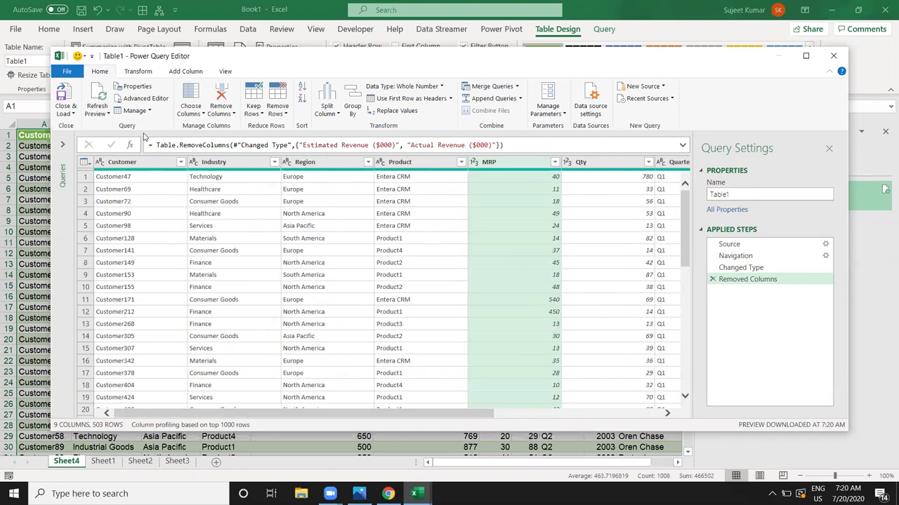
pyautogui.click(71, 97)
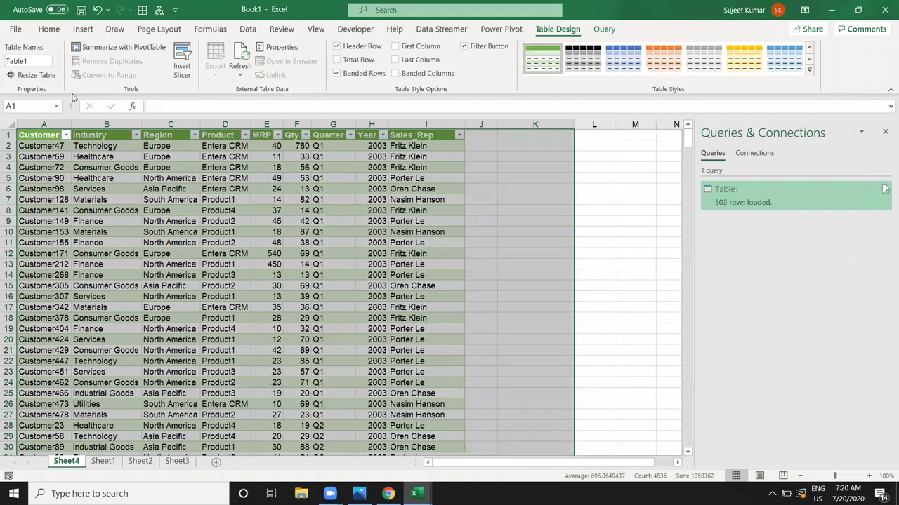
# - Refresh Table1 on Sheet4 from its query via the cell menu
pyautogui.click(274, 245)
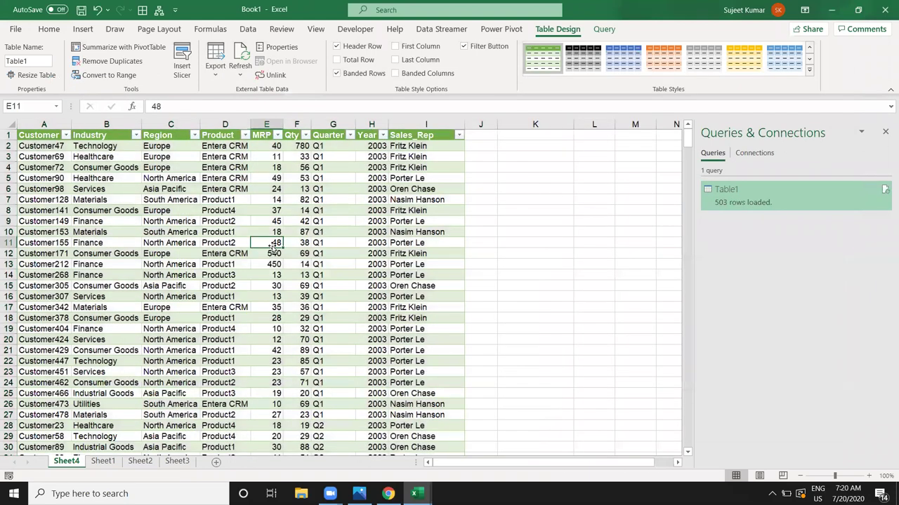
pyautogui.rightClick(211, 210)
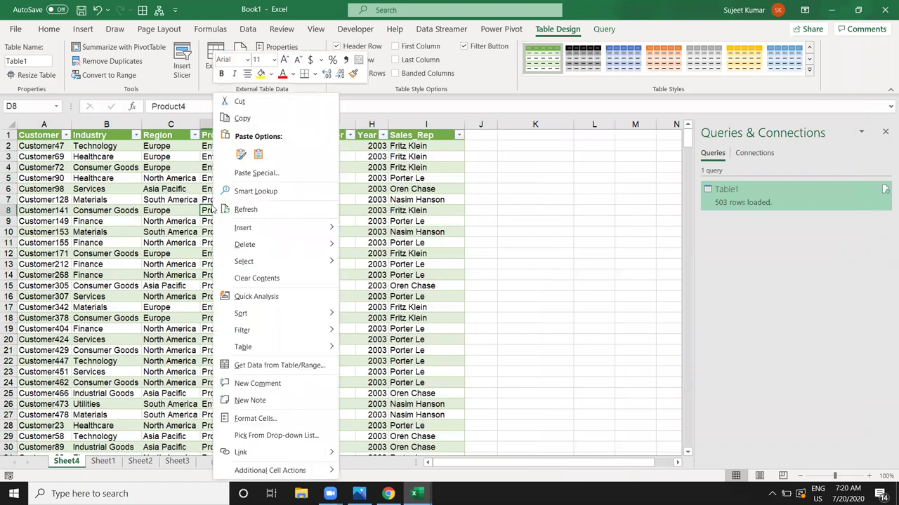
pyautogui.click(236, 213)
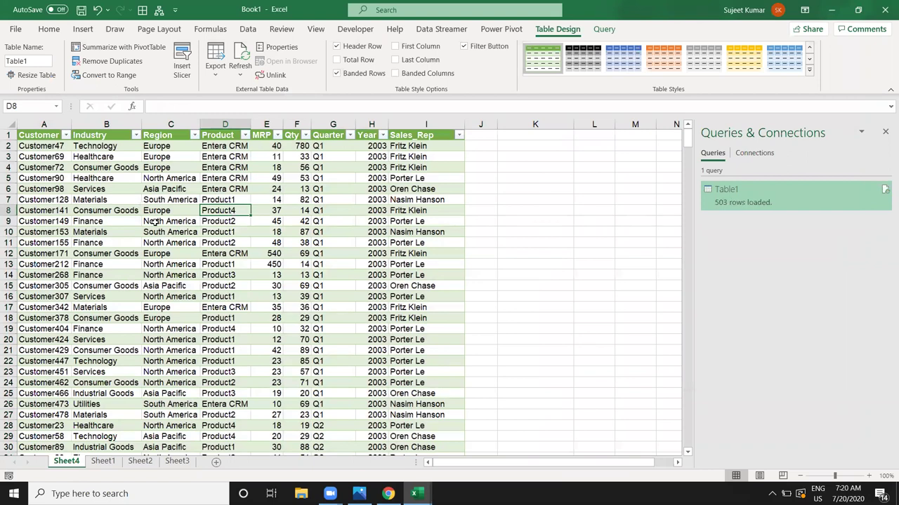
pyautogui.rightClick(745, 203)
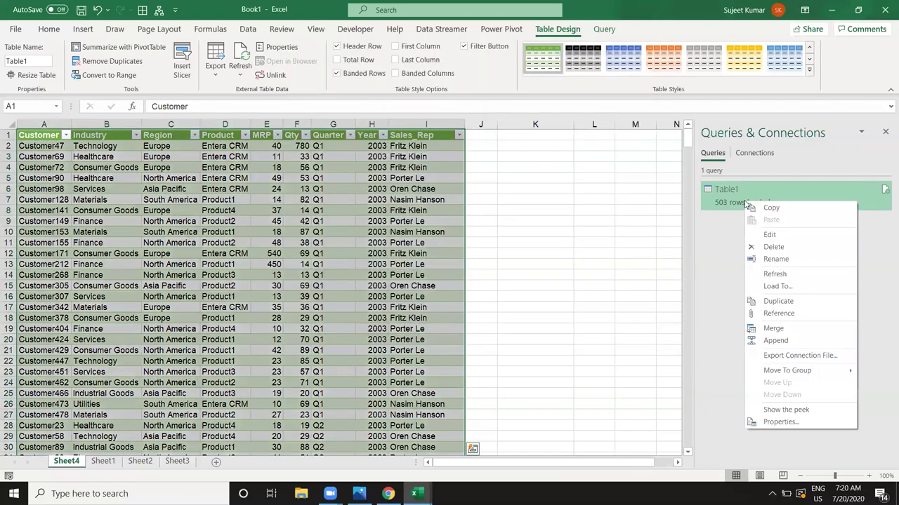
pyautogui.click(789, 426)
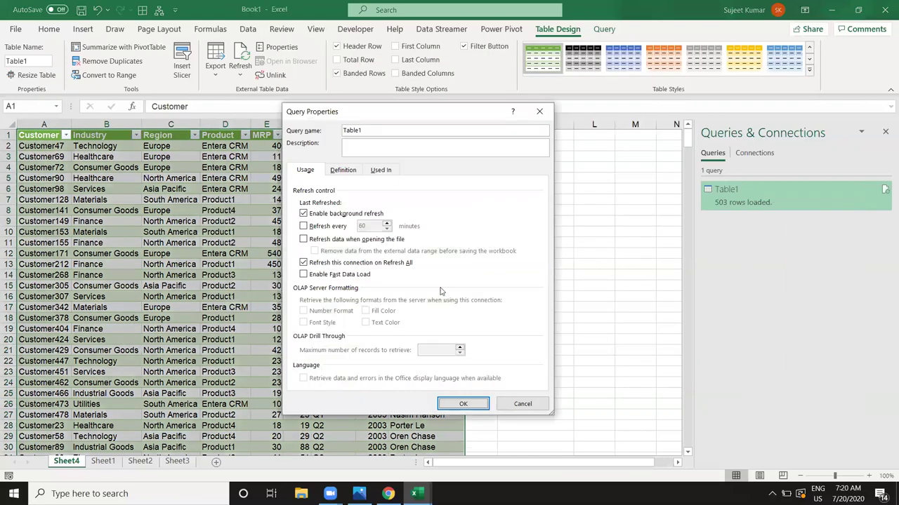
pyautogui.click(331, 240)
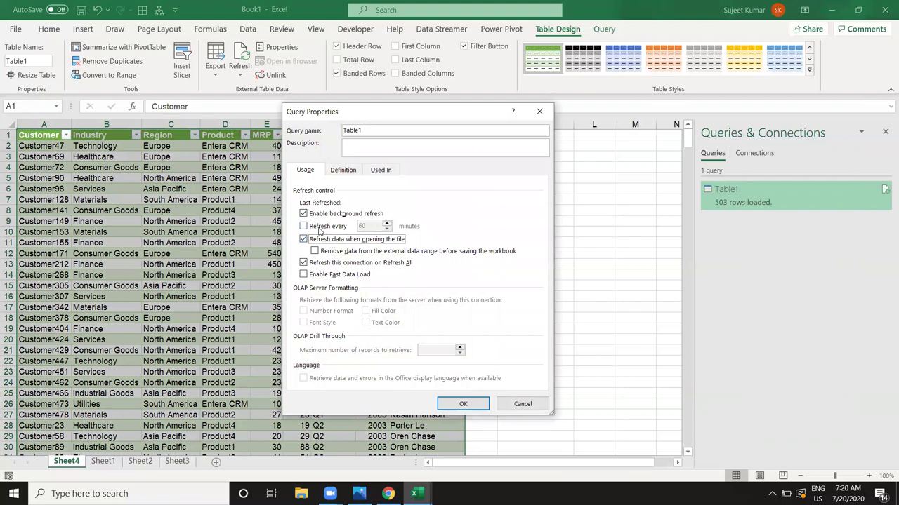
pyautogui.click(319, 227)
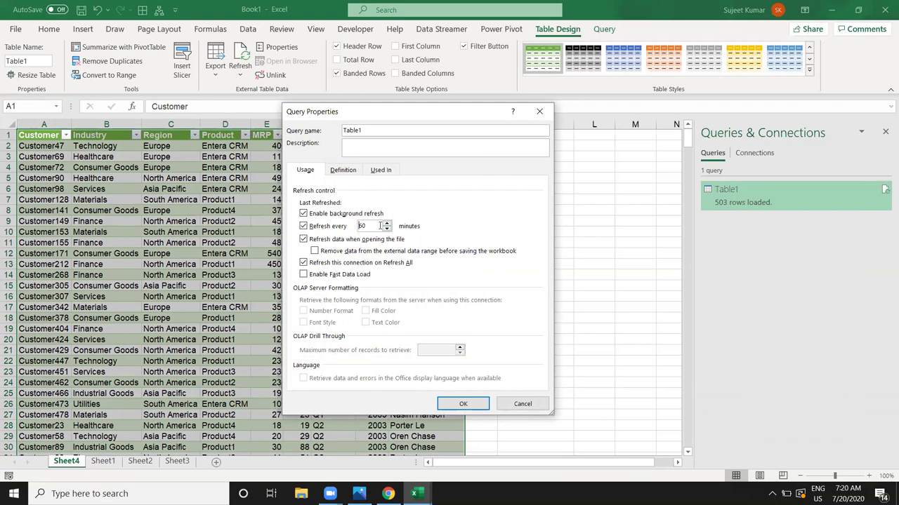
pyautogui.moveTo(374, 225); pyautogui.dragTo(327, 226)
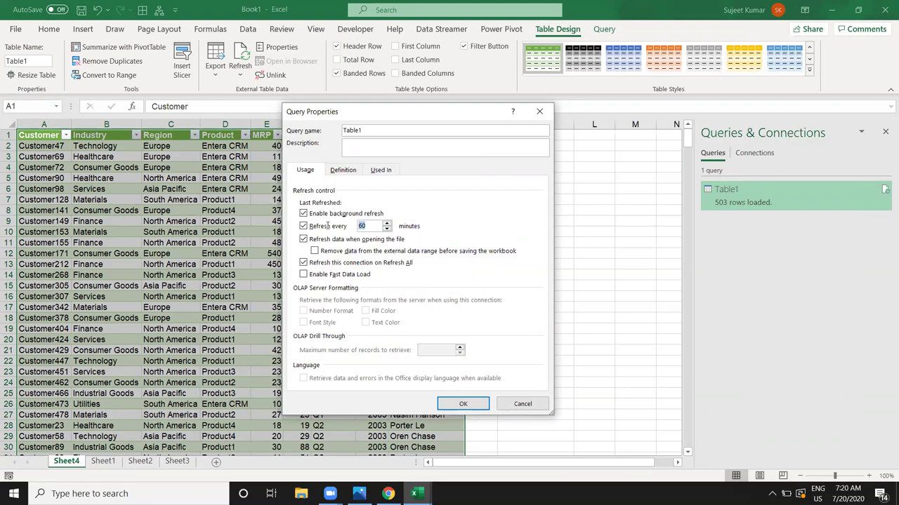
pyautogui.click(344, 171)
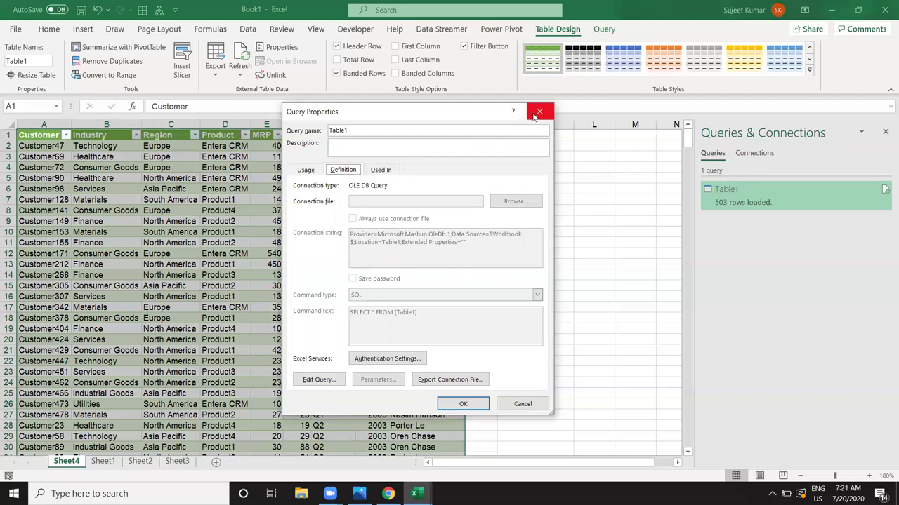
pyautogui.click(539, 111)
pyautogui.click(438, 254)
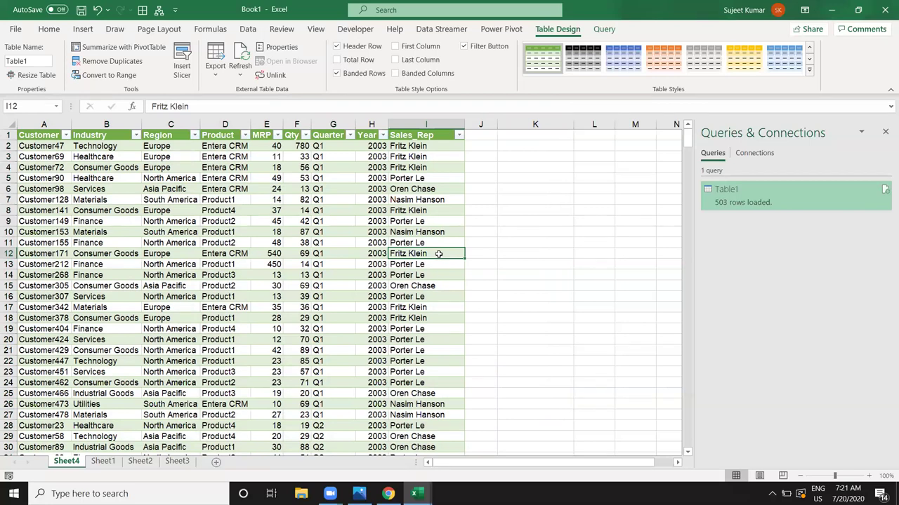
# - Select columns A through I, Customer to Sales_Rep, on Sheet4
pyautogui.click(885, 134)
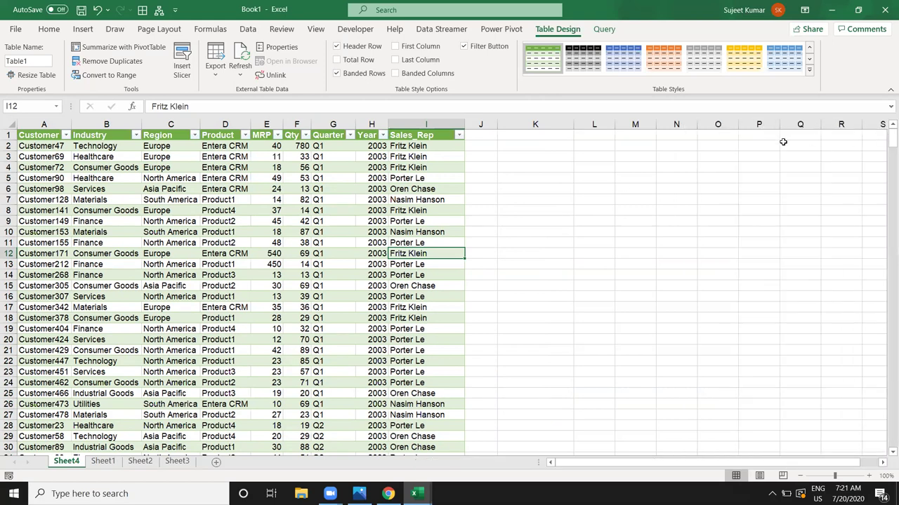
pyautogui.click(271, 199)
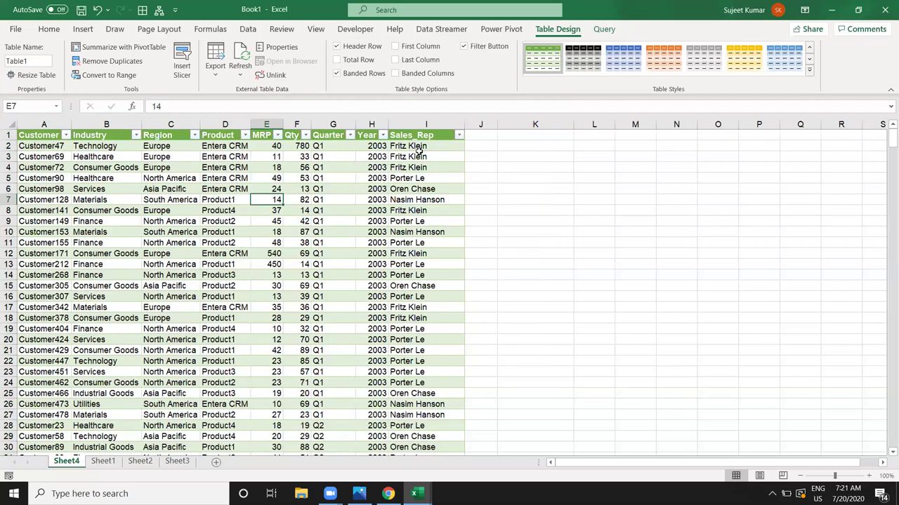
pyautogui.click(425, 123)
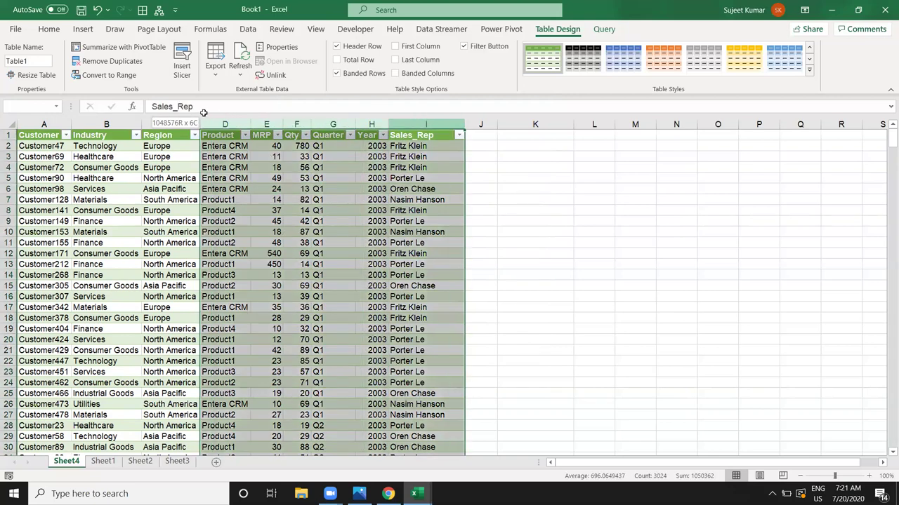
pyautogui.moveTo(382, 114); pyautogui.dragTo(4, 124)
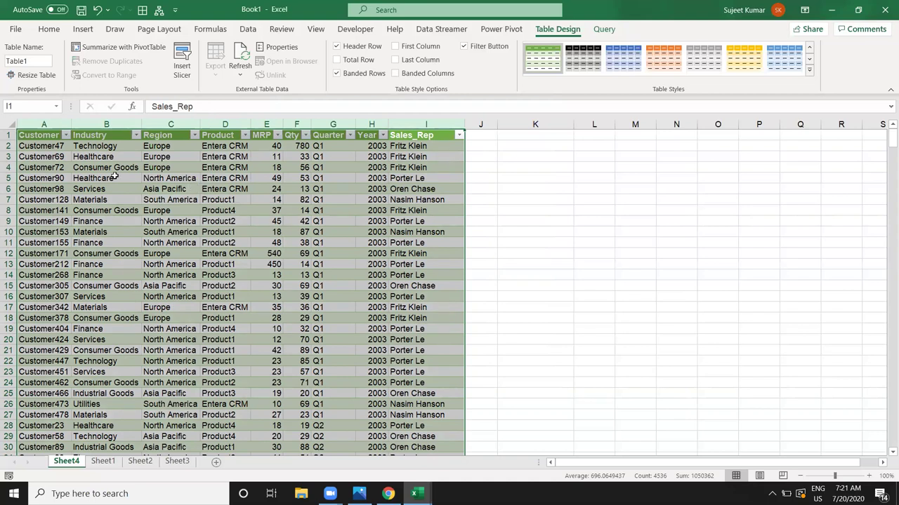
# - Delete Sheet4 from Book1, then create the new blank workbook Book2
pyautogui.rightClick(73, 463)
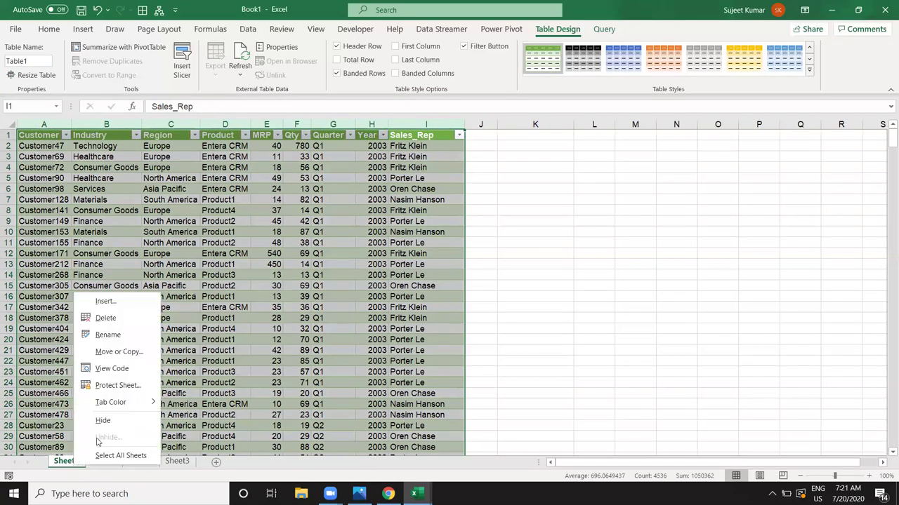
pyautogui.click(125, 325)
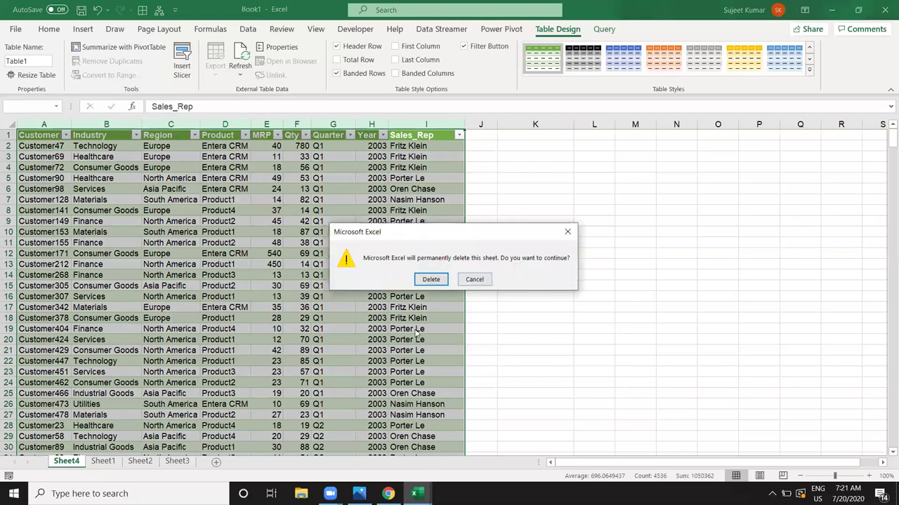
pyautogui.click(429, 280)
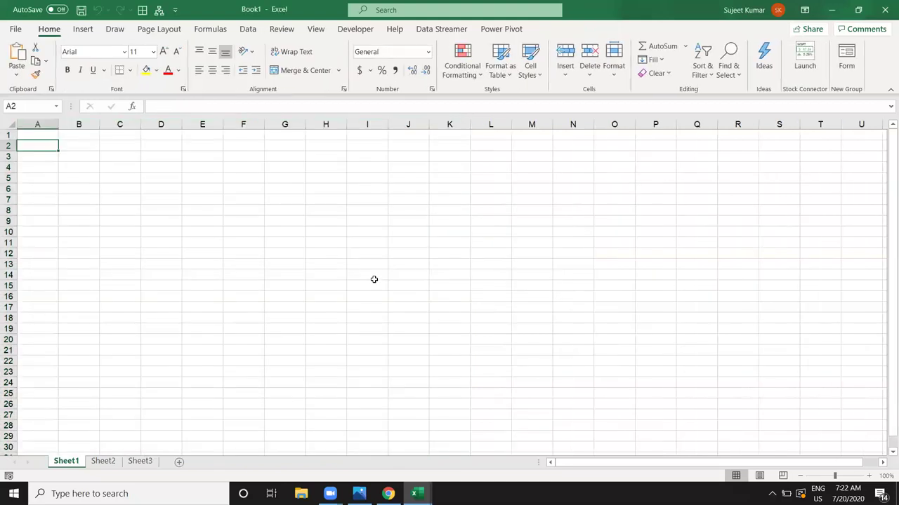
pyautogui.hotkey('ctrl', 'n')
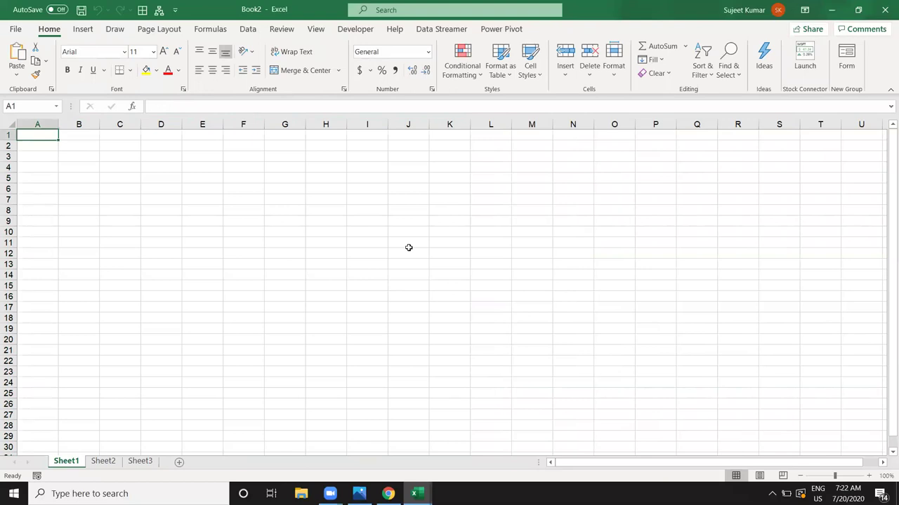
# - Rename the Sheet1 tab to D1 and the Sheet2 tab to D2
pyautogui.click(41, 253)
pyautogui.click(52, 297)
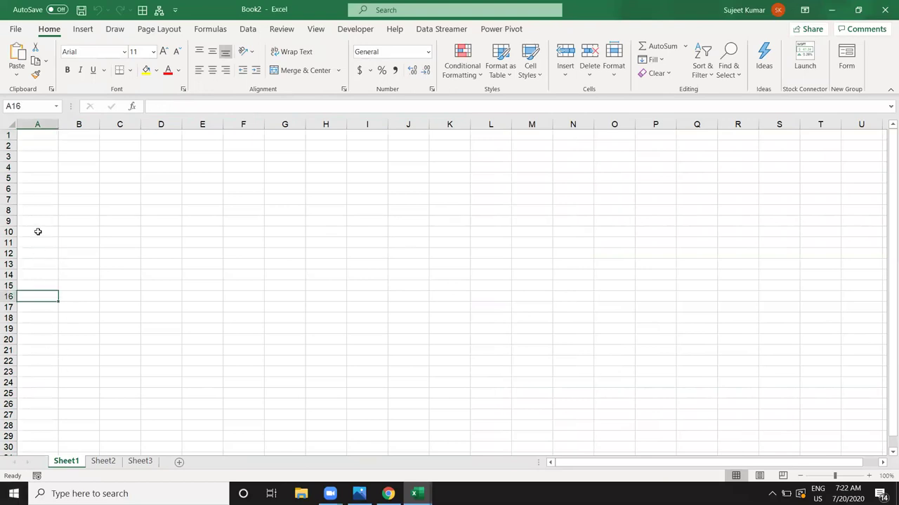
pyautogui.click(41, 135)
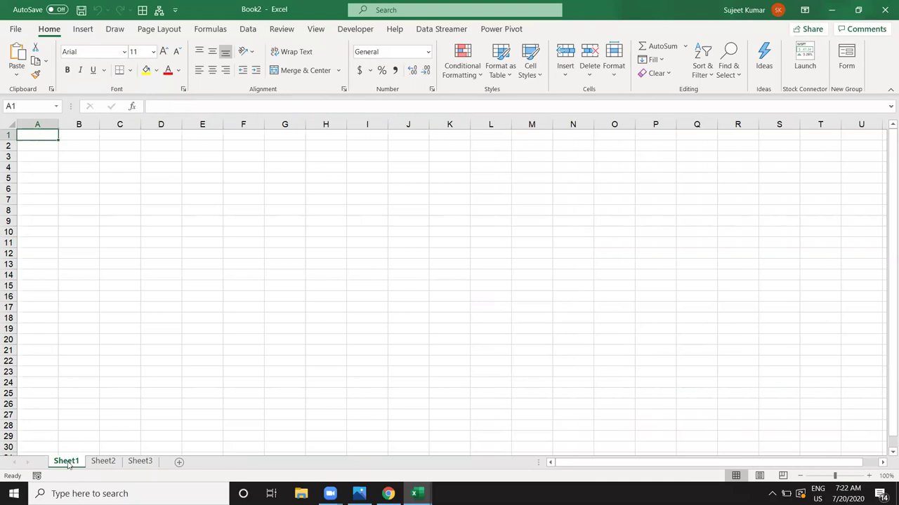
pyautogui.moveTo(68, 465); pyautogui.dragTo(67, 461)
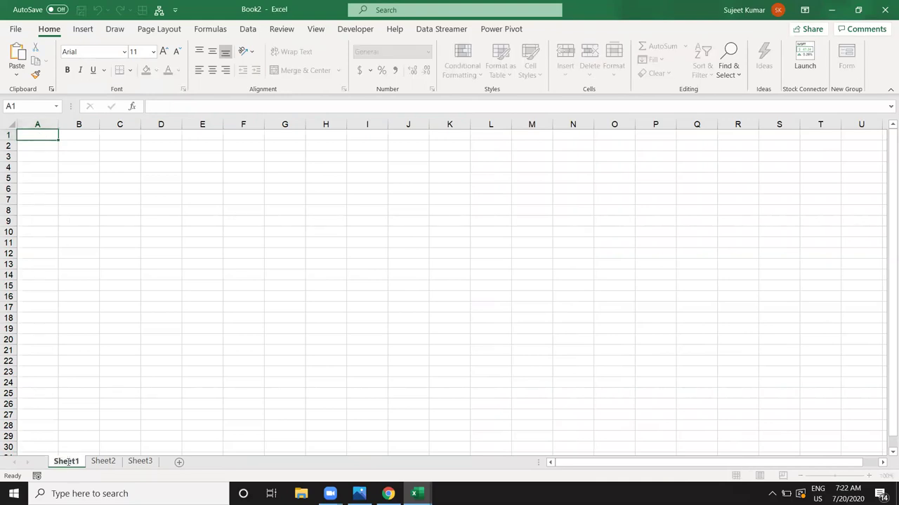
pyautogui.doubleClick(67, 461)
pyautogui.write('D1')
pyautogui.click(89, 462)
pyautogui.doubleClick(89, 461)
pyautogui.write('D2')
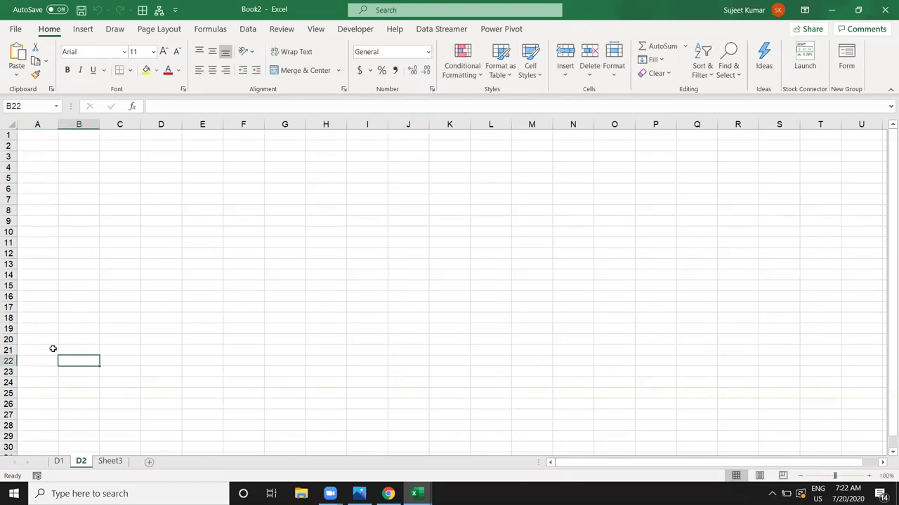
pyautogui.click(38, 137)
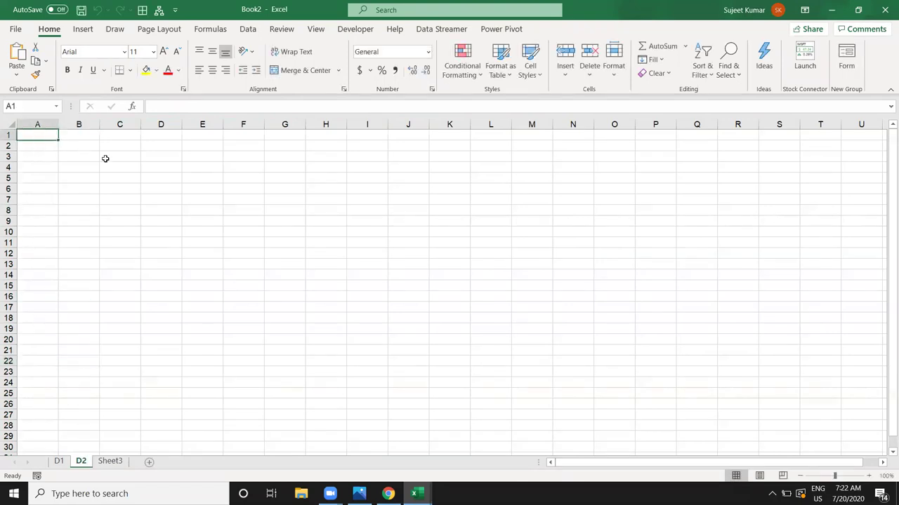
# - Enter the headers SID, Date, Name, City, PID and Qty across A1:F1 on D2
pyautogui.write('Sl')
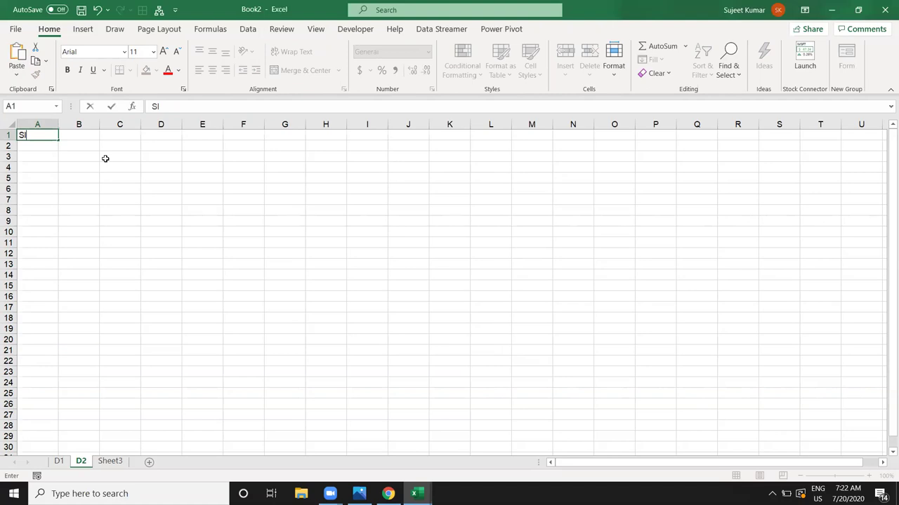
pyautogui.press('Tab')
pyautogui.press('Left')
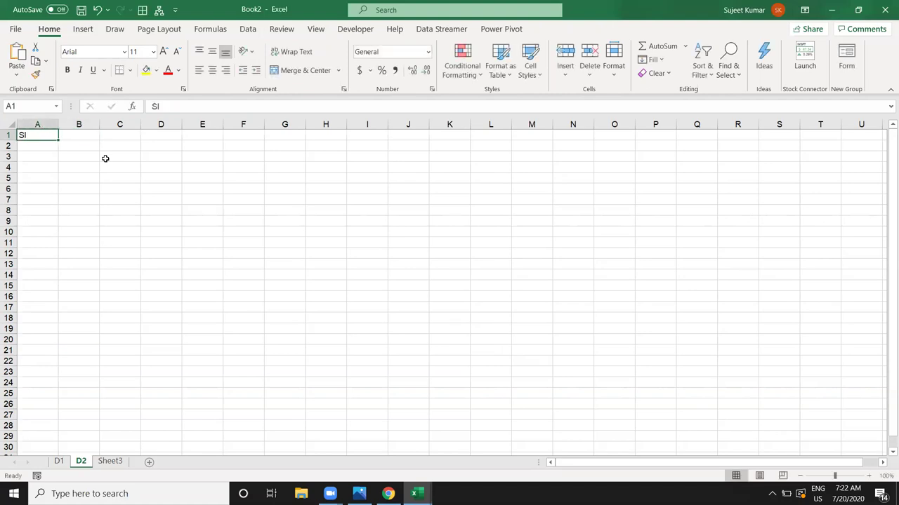
pyautogui.press('F2')
pyautogui.write('D')
pyautogui.press('Tab')
pyautogui.write('Da')
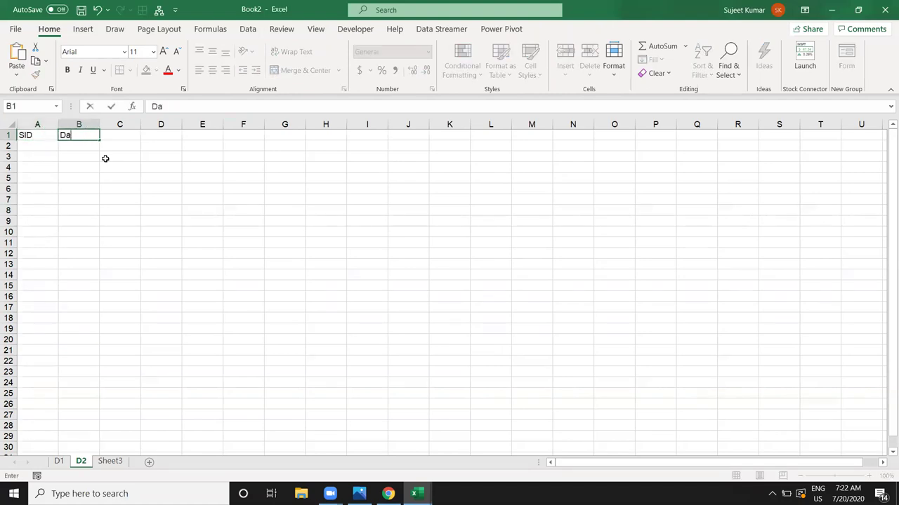
pyautogui.press('Tab')
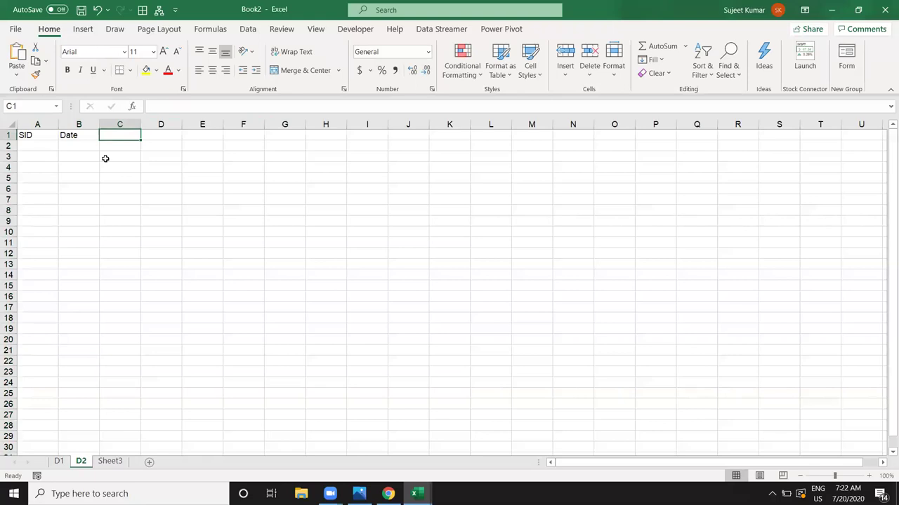
pyautogui.write('Name')
pyautogui.press('Tab')
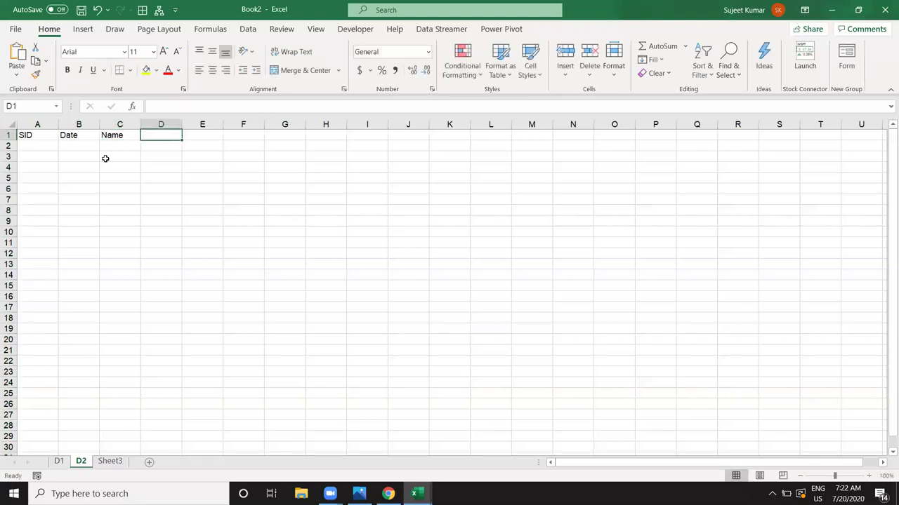
pyautogui.write('C')
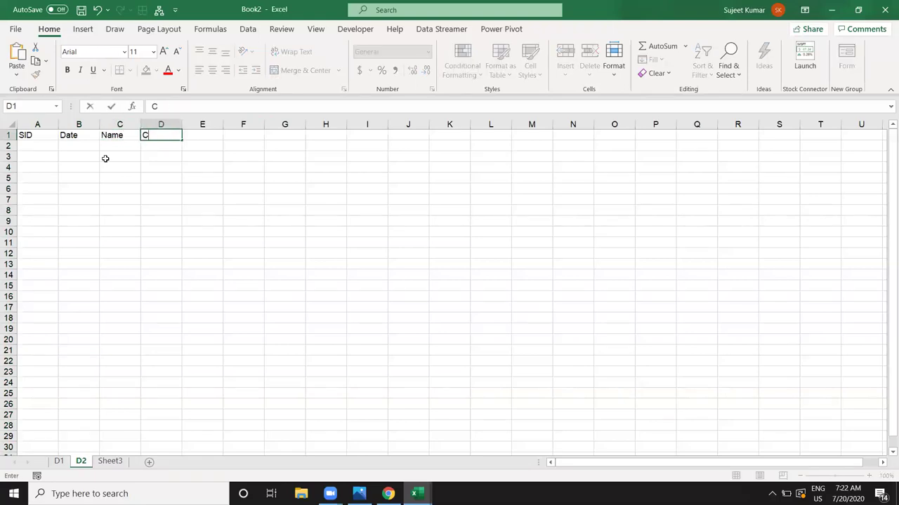
pyautogui.write('ity')
pyautogui.press('Tab')
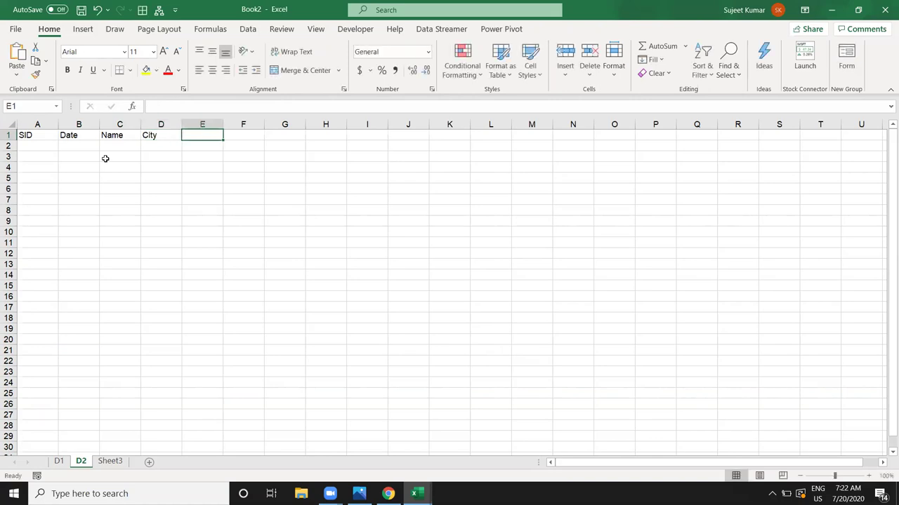
pyautogui.write('Pl')
pyautogui.write('D')
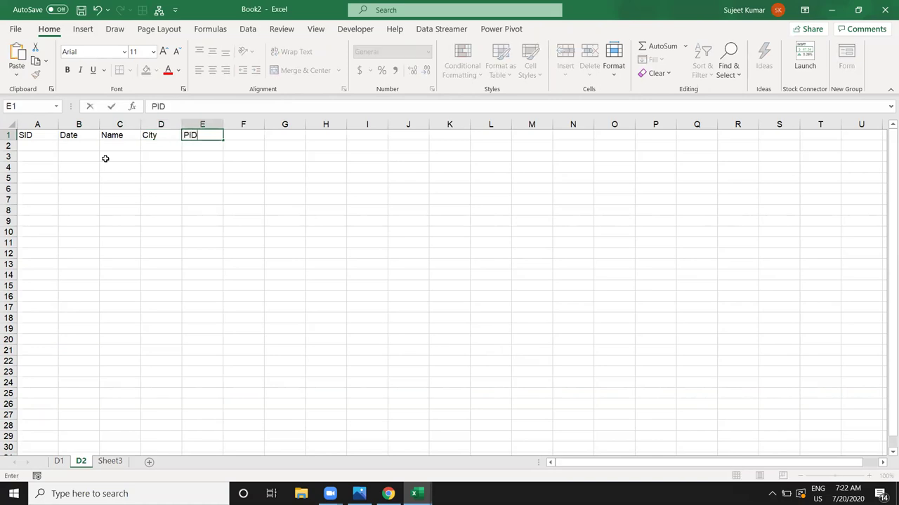
pyautogui.press('Tab')
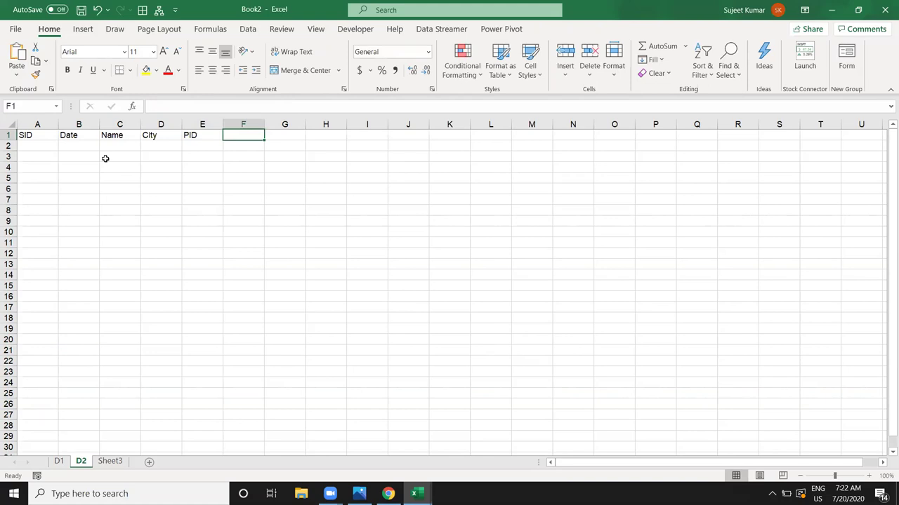
pyautogui.write('Qty')
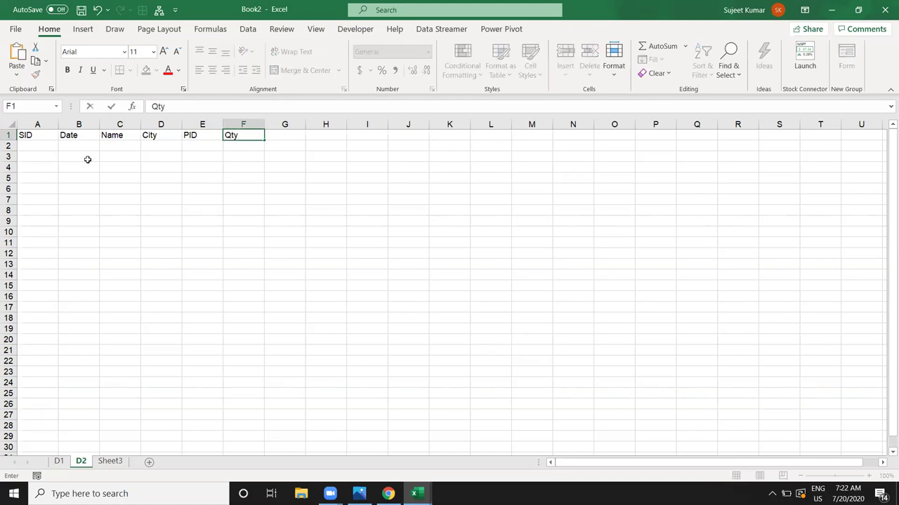
pyautogui.click(45, 146)
# - Start the SID column with the values 1 and 2 in A2:A3
pyautogui.write('1')
pyautogui.press('Return')
pyautogui.write('2')
pyautogui.press('Return')
# - Extend SID down to 170 and fill dates from 1-Jan down column B
pyautogui.moveTo(50, 146); pyautogui.dragTo(55, 490)
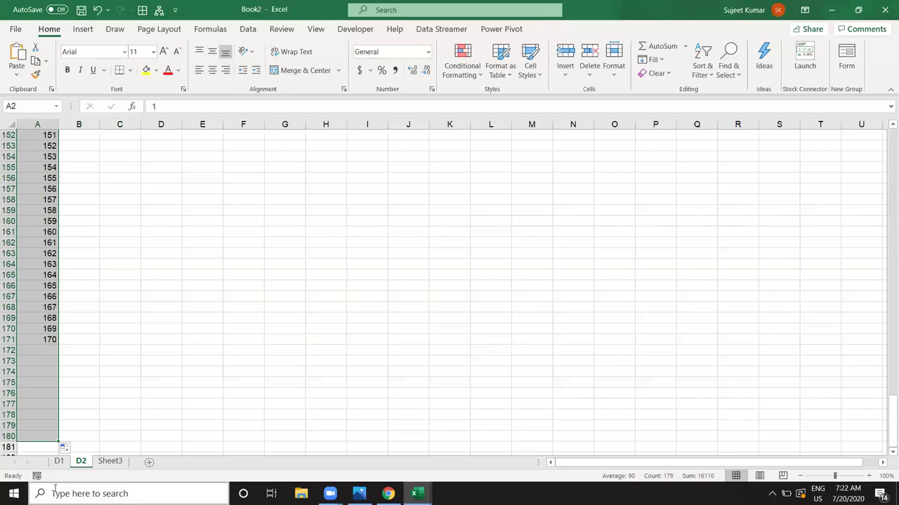
pyautogui.hotkey('ctrl', 'Home')
pyautogui.press('Right')
pyautogui.press('Down')
pyautogui.write('1/')
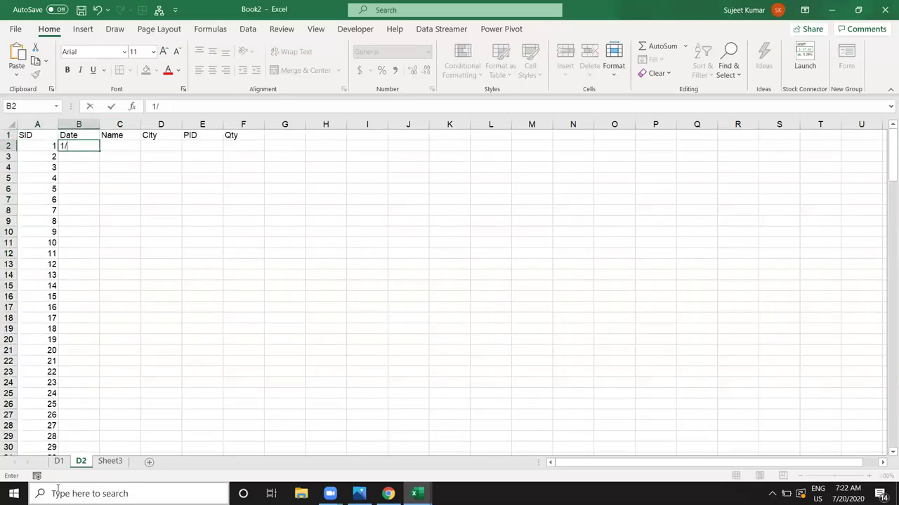
pyautogui.click(82, 168)
pyautogui.click(92, 147)
pyautogui.doubleClick(98, 151)
# - Fill a sample first name down column C and the city Pune down column D
pyautogui.click(119, 144)
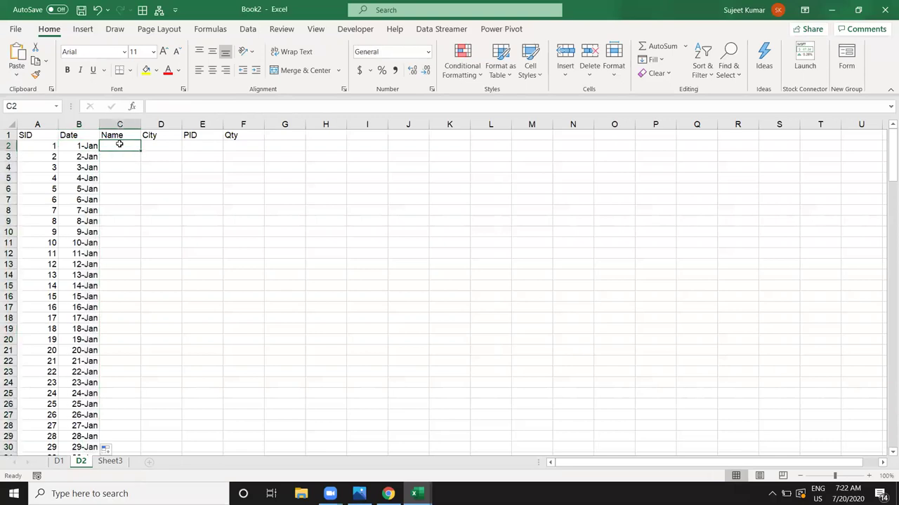
pyautogui.write('Puja')
pyautogui.click(148, 182)
pyautogui.click(123, 145)
pyautogui.doubleClick(142, 148)
pyautogui.click(153, 143)
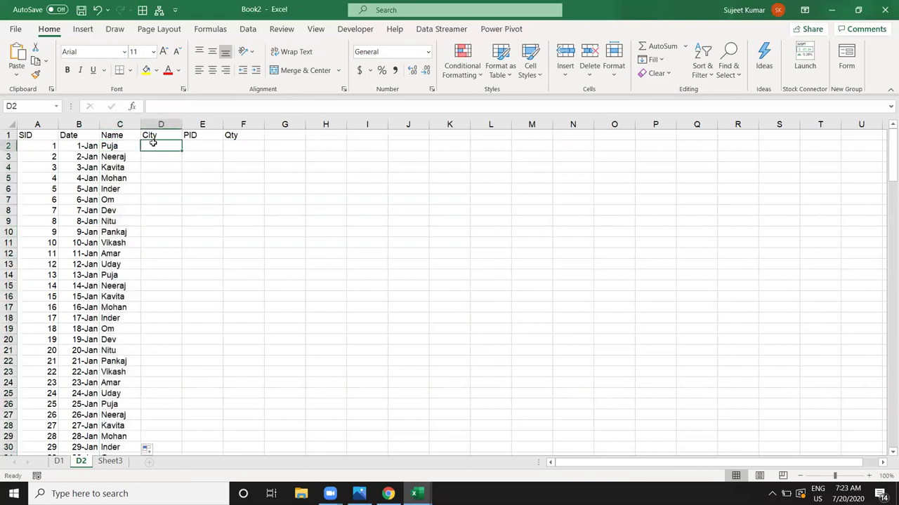
pyautogui.write('Pune')
pyautogui.click(157, 161)
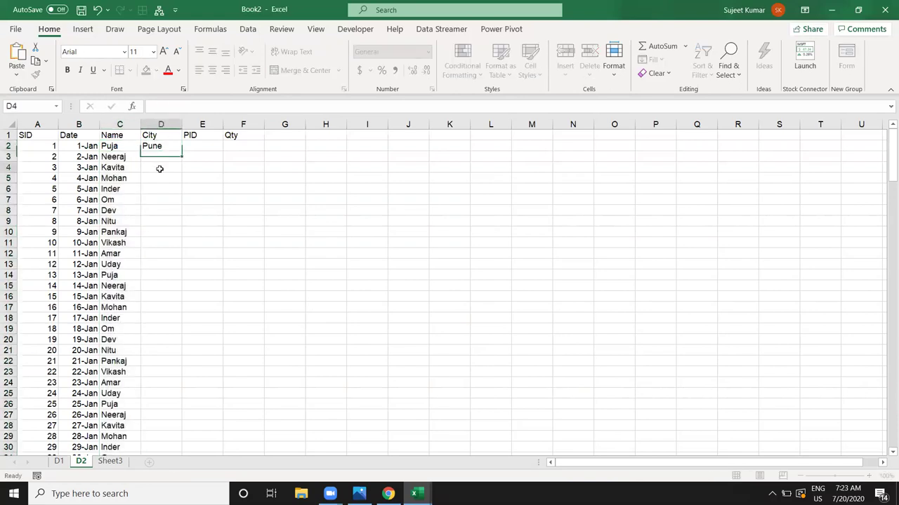
pyautogui.click(168, 147)
pyautogui.doubleClick(183, 151)
# - Fill the PID column with =RANDBETWEEN(1,5) down from E2
pyautogui.click(191, 146)
pyautogui.write('=ra')
pyautogui.press('Down')
pyautogui.press('Down')
pyautogui.press('Down')
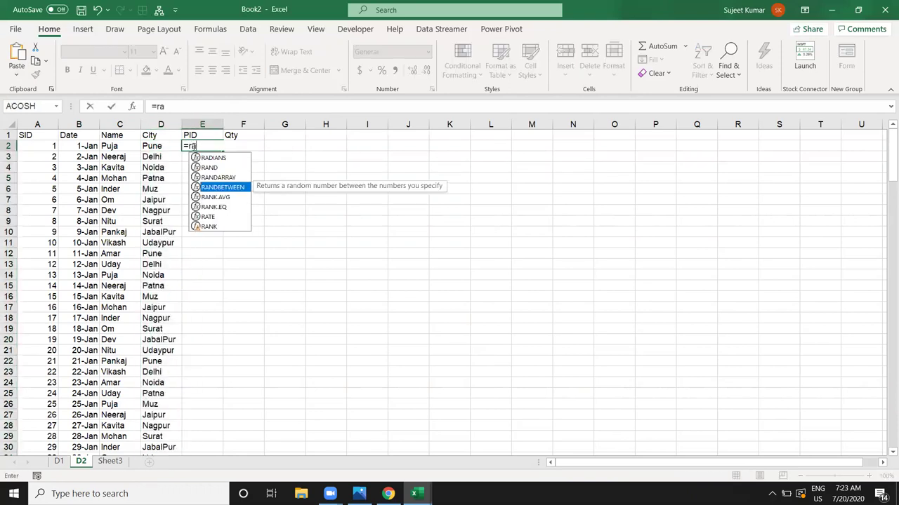
pyautogui.press('Tab')
pyautogui.write('1,9')
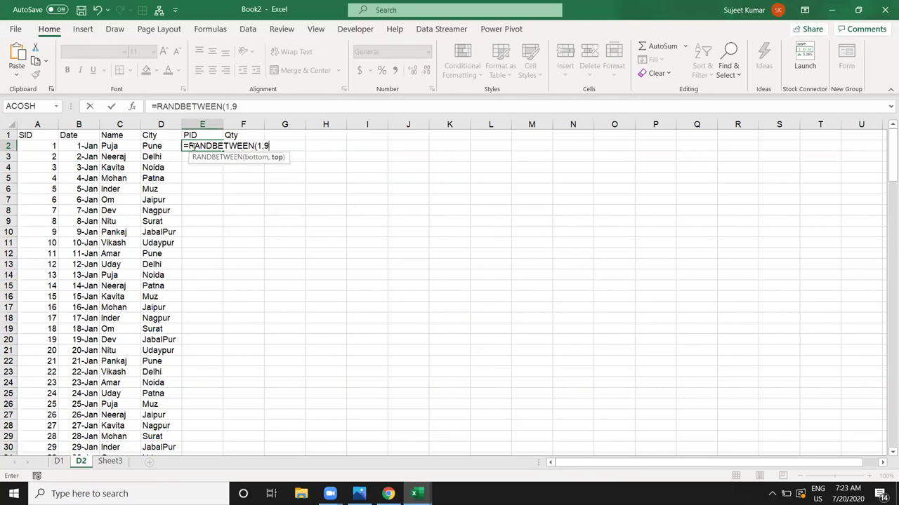
pyautogui.press('BackSpace')
pyautogui.write('5')
pyautogui.press('Return')
pyautogui.click(211, 146)
pyautogui.doubleClick(221, 152)
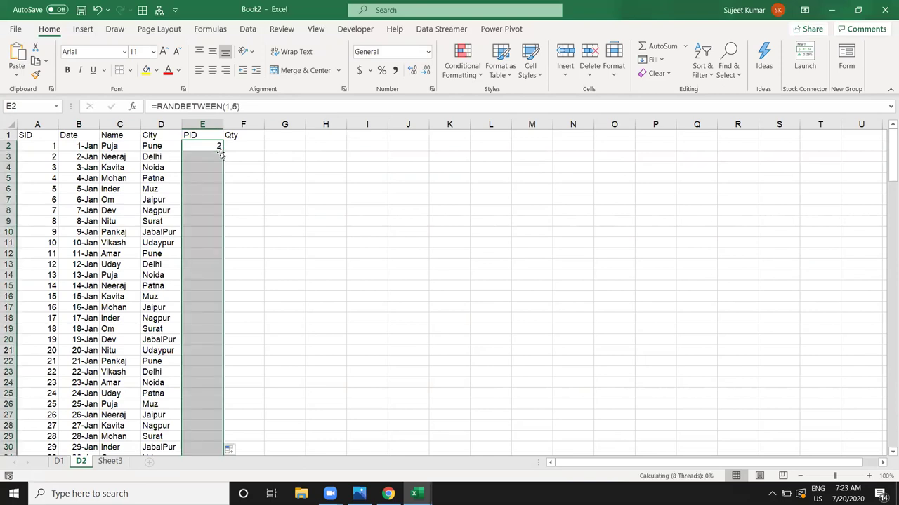
# - Fill the Qty column with =RANDBETWEEN(10,90) down from F2, then go to sheet D1
pyautogui.click(239, 146)
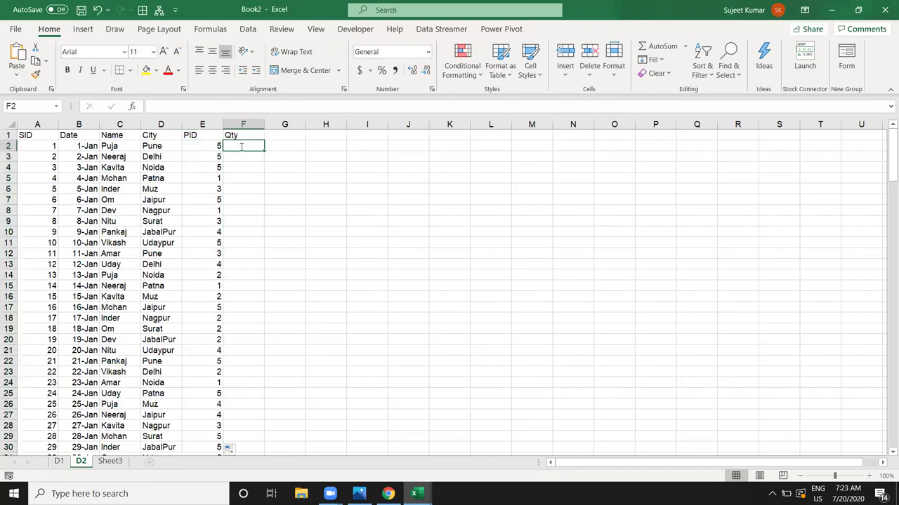
pyautogui.write('=ra')
pyautogui.press('Down')
pyautogui.press('Down')
pyautogui.press('Down')
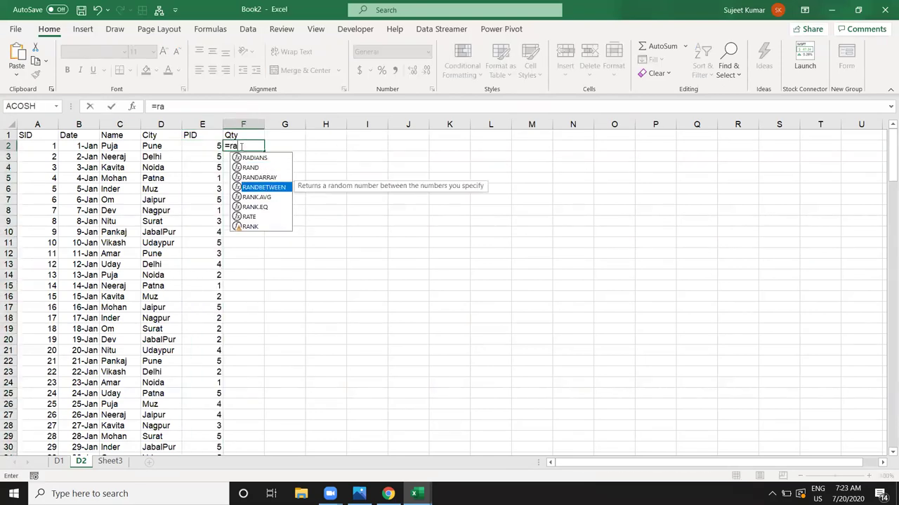
pyautogui.press('Tab')
pyautogui.write('10,90')
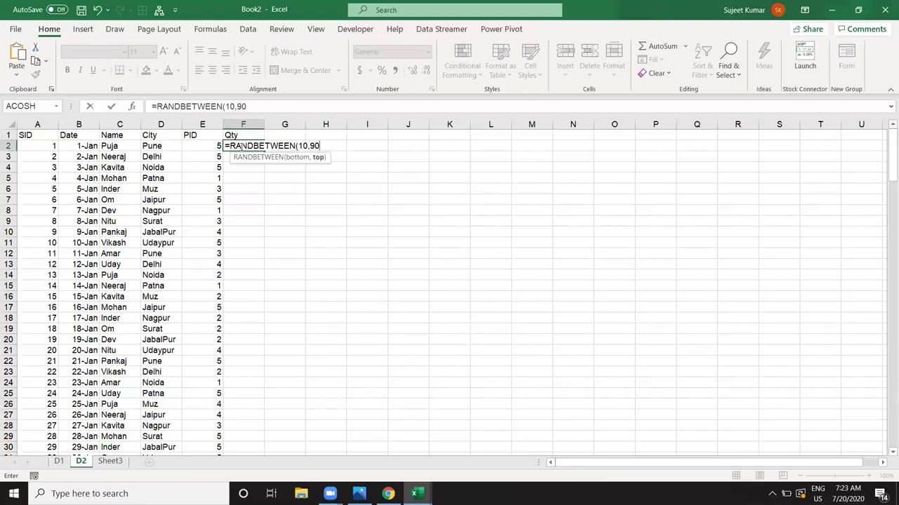
pyautogui.press('Return')
pyautogui.click(249, 142)
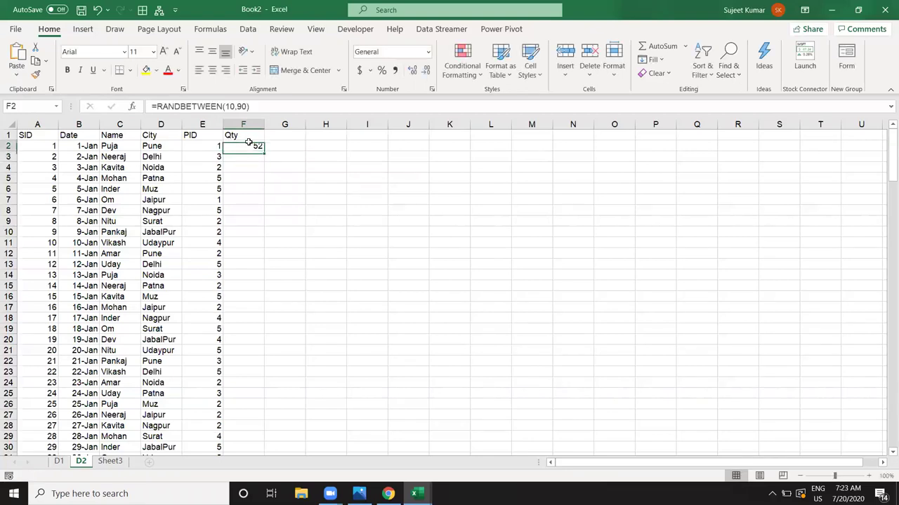
pyautogui.doubleClick(264, 151)
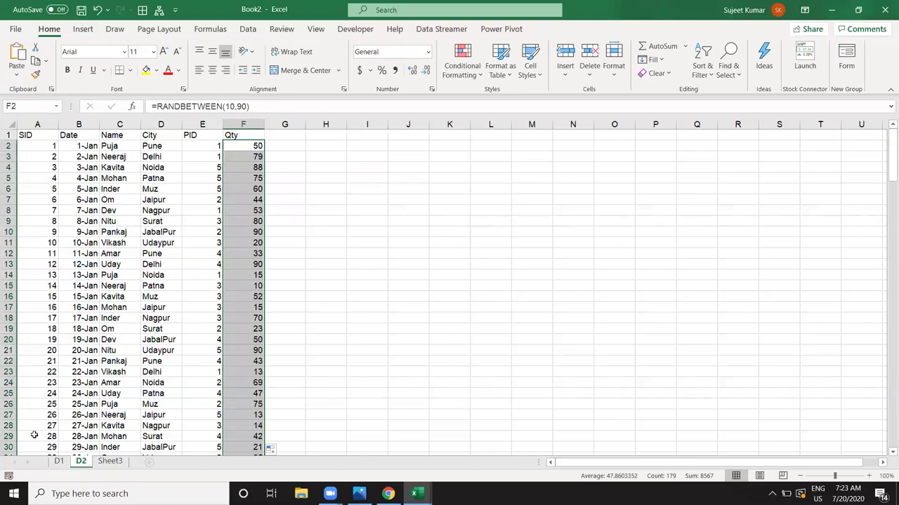
pyautogui.click(59, 461)
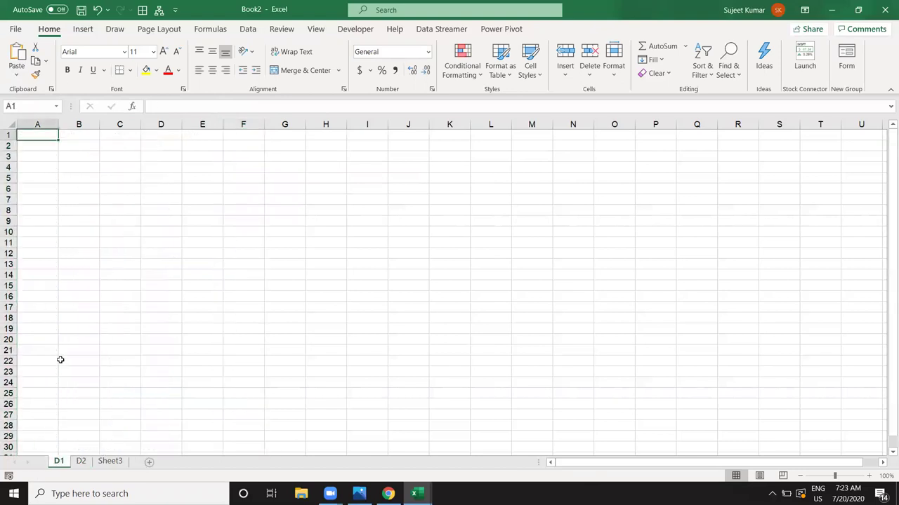
# - Enter the headers PID, Name and MRP in A1:C1 of D1
pyautogui.write('PID')
pyautogui.press('Tab')
pyautogui.write('NAM')
pyautogui.press('BackSpace')
pyautogui.press('BackSpace')
pyautogui.write('ame')
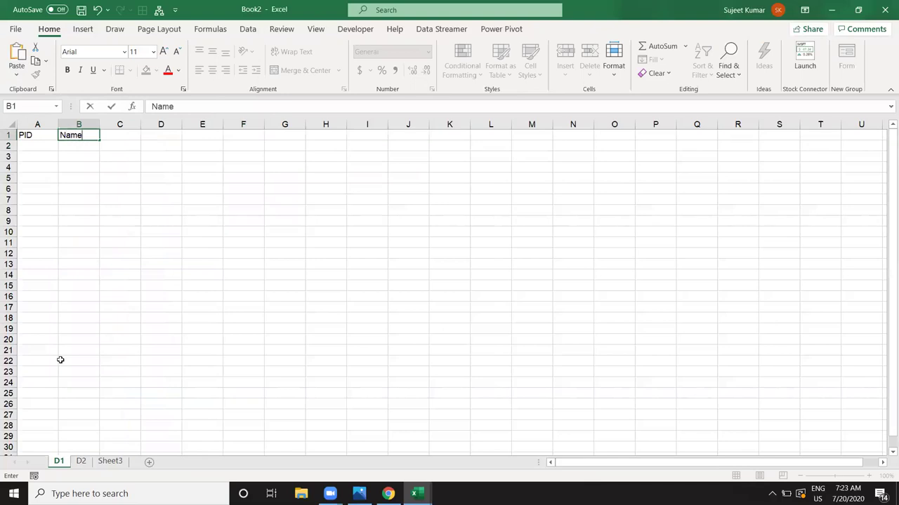
pyautogui.press('Tab')
pyautogui.write('MRP')
pyautogui.press('Return')
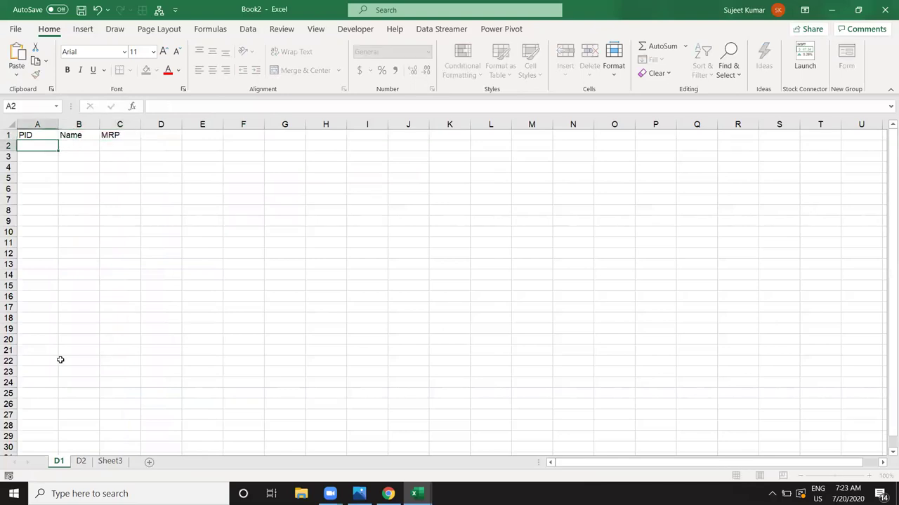
# - Enter PIDs 1 through 5 in A2:A6
pyautogui.write('1')
pyautogui.press('Return')
pyautogui.write('2')
pyautogui.press('Return')
pyautogui.write('3')
pyautogui.press('Return')
pyautogui.write('4')
pyautogui.press('Return')
pyautogui.write('5')
pyautogui.press('Return')
pyautogui.hotkey('ctrl', 'Home')
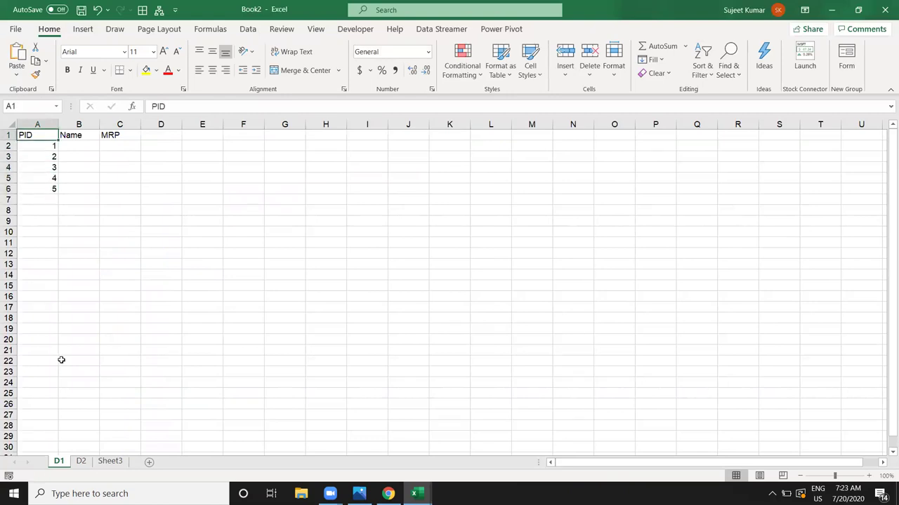
pyautogui.press('Right')
pyautogui.press('Down')
# - Enter the product names DVD, HD, RAM, CRT and TFT in B2:B6
pyautogui.write('DVD')
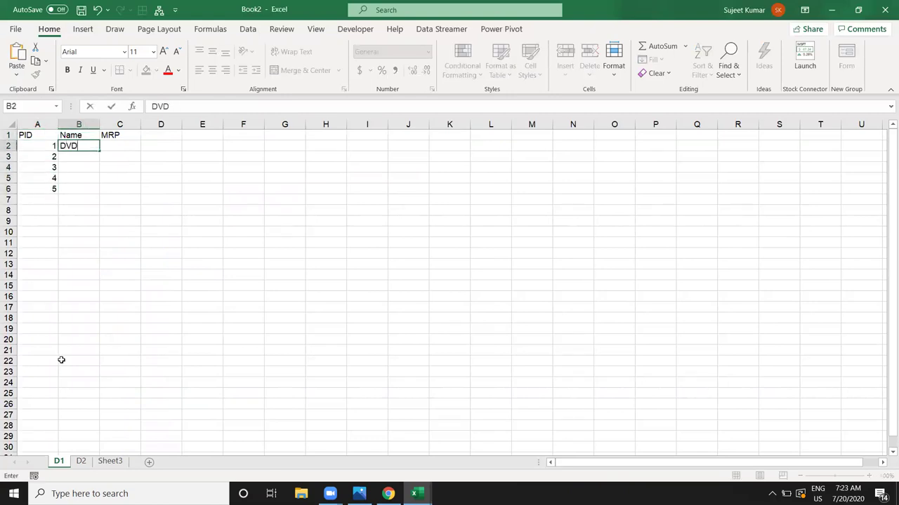
pyautogui.press('Return')
pyautogui.write('HD')
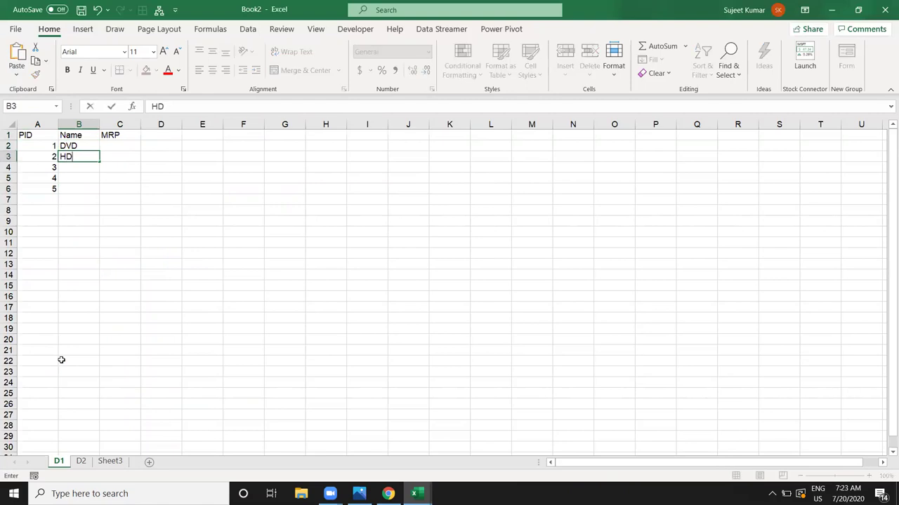
pyautogui.press('Return')
pyautogui.write('RE')
pyautogui.press('BackSpace')
pyautogui.press('BackSpace')
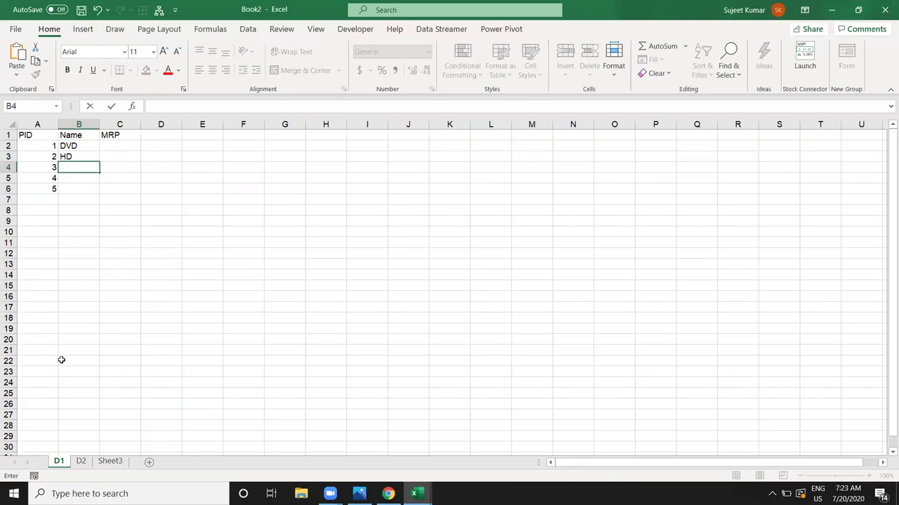
pyautogui.write('RA')
pyautogui.write('M')
pyautogui.press('Return')
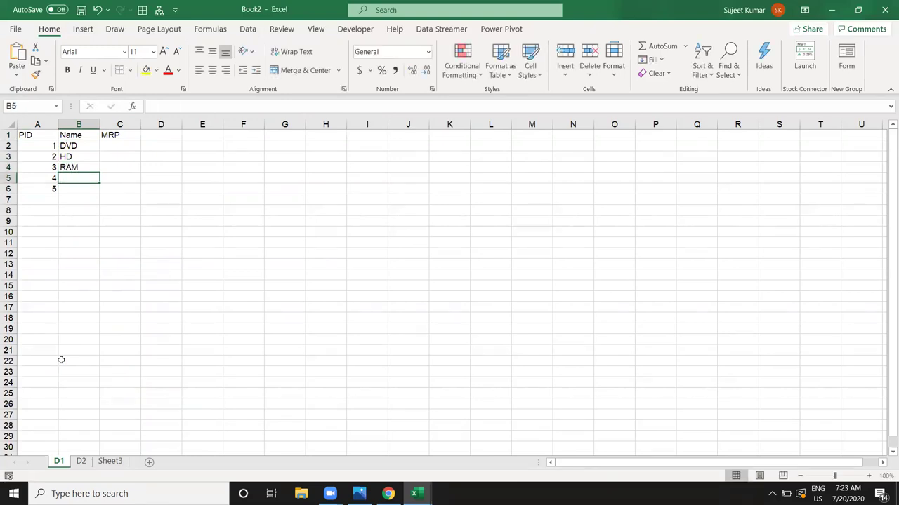
pyautogui.write('CRT')
pyautogui.press('Return')
pyautogui.write('TFT')
pyautogui.press('Return')
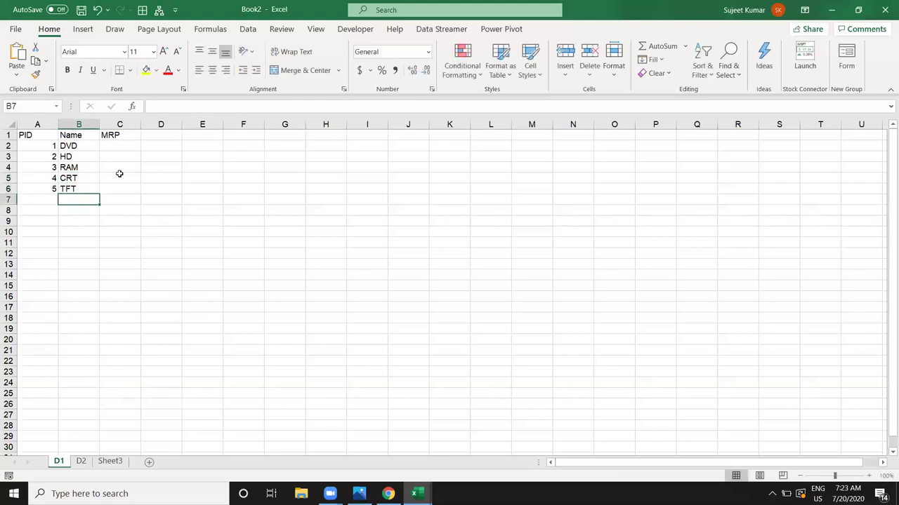
# - Enter MRP prices 352, 2152, 3632, 1254 and 6262 in C2:C6
pyautogui.click(116, 148)
pyautogui.write('352')
pyautogui.press('Return')
pyautogui.write('215')
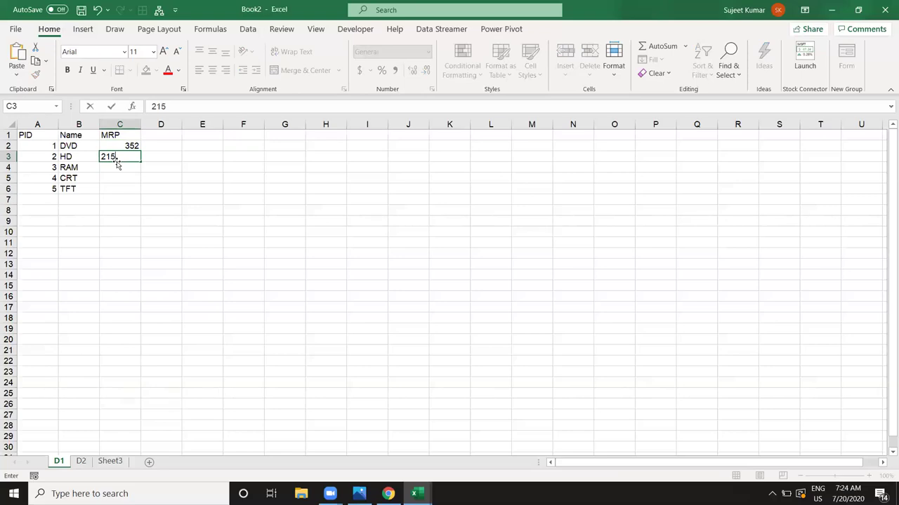
pyautogui.press('Return')
pyautogui.write('3632')
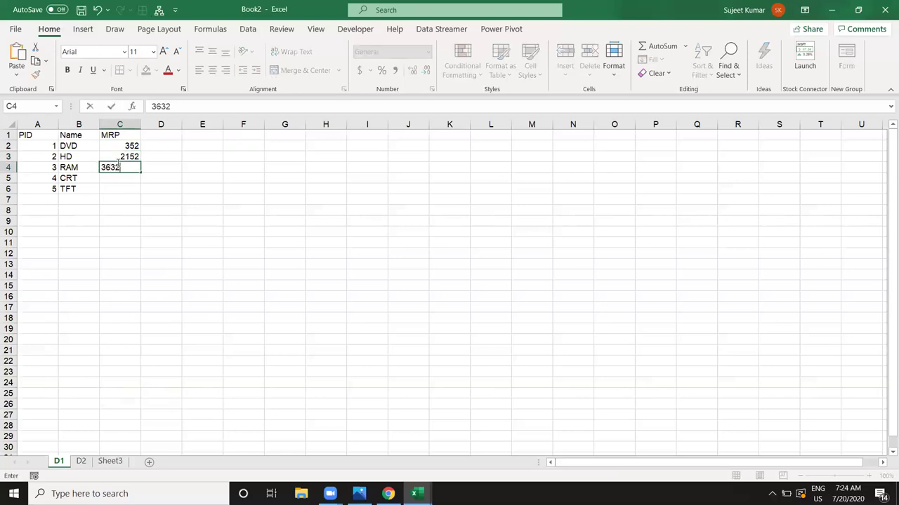
pyautogui.press('Return')
pyautogui.write('1254')
pyautogui.press('Return')
pyautogui.write('6262')
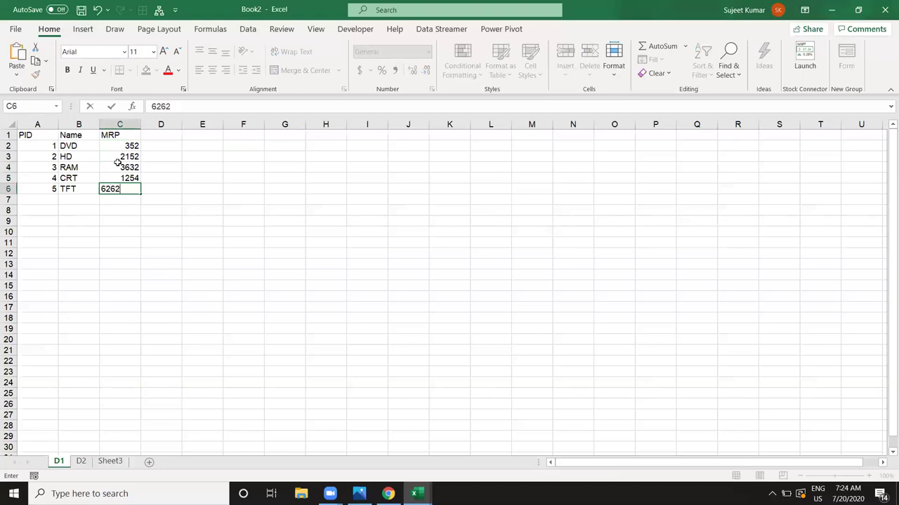
pyautogui.press('Return')
pyautogui.hotkey('ctrl', 's')
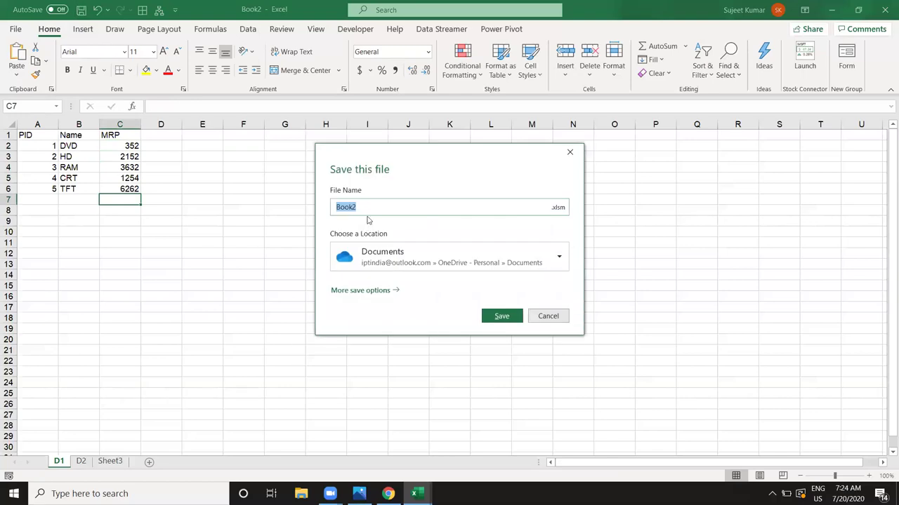
# - Save Book2 as ExData.xlsm in the local Documents folder, then close its window
pyautogui.click(378, 273)
pyautogui.click(379, 310)
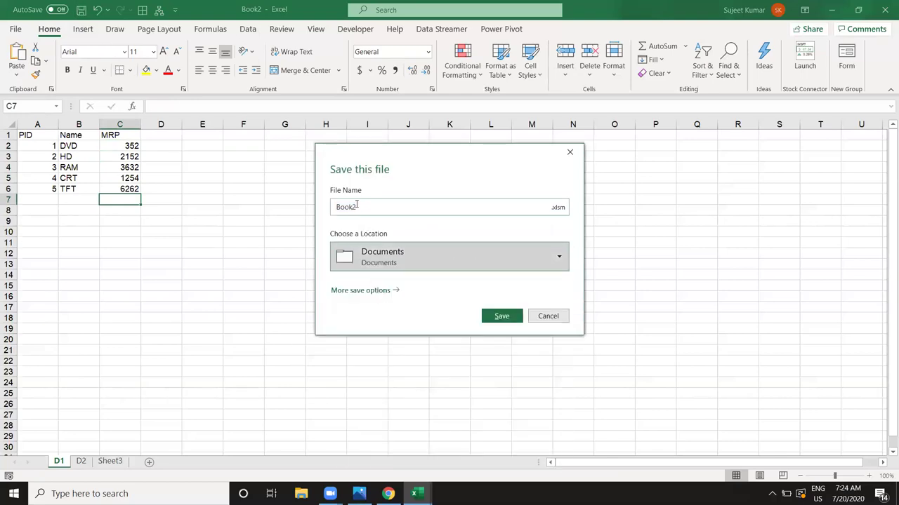
pyautogui.doubleClick(354, 208)
pyautogui.write('ExData')
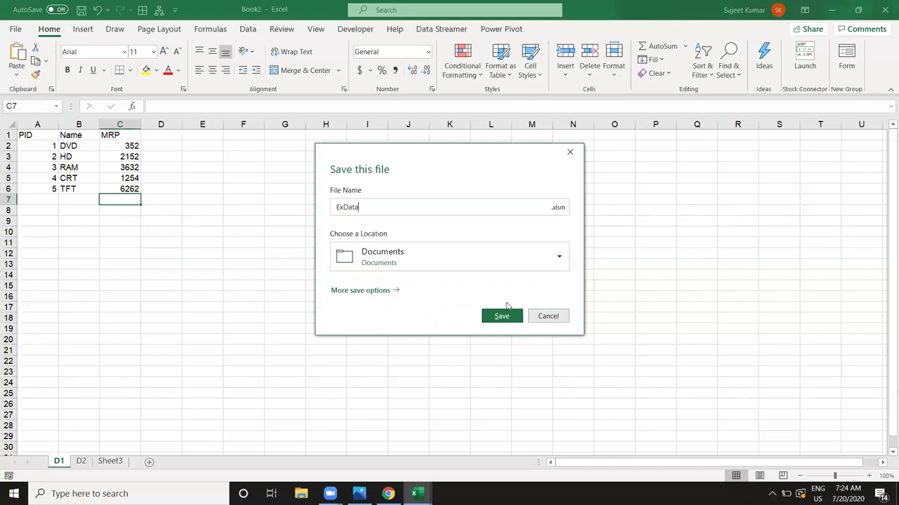
pyautogui.click(502, 315)
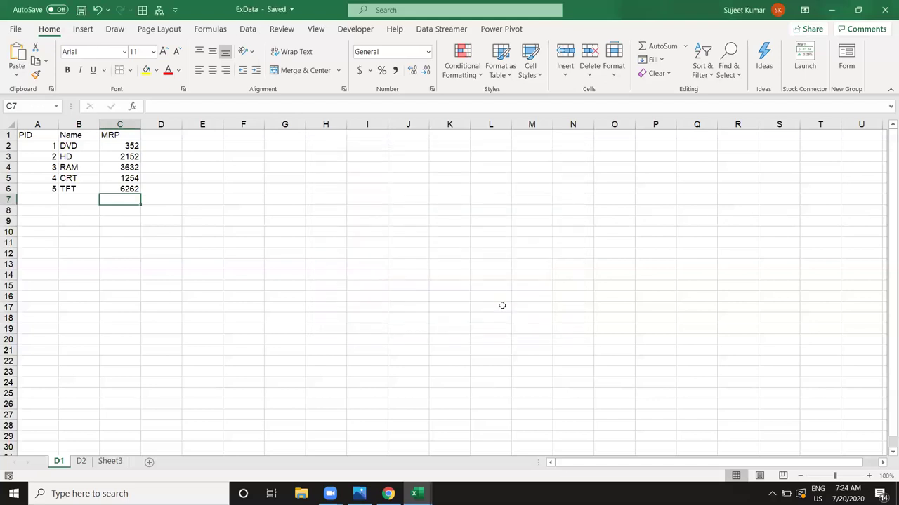
pyautogui.click(885, 7)
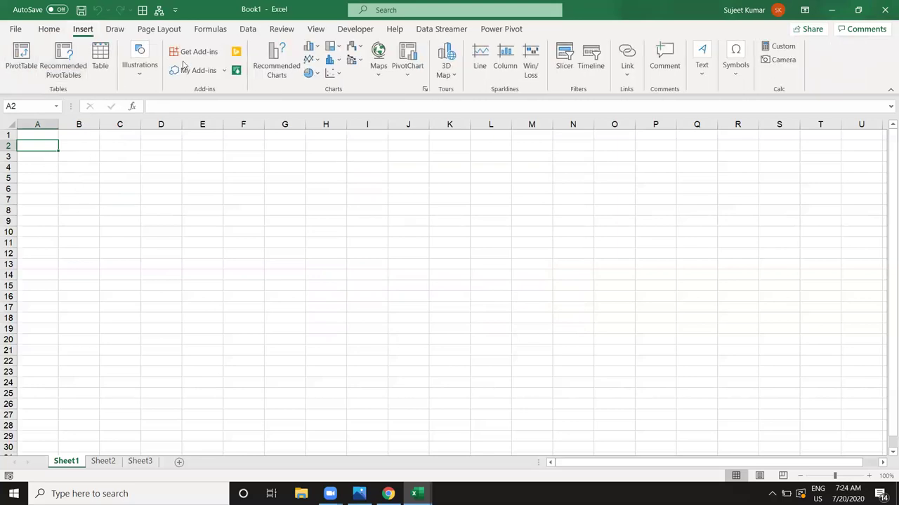
# - Import the ExData workbook from Documents via Data > Get Data > From File > From Workbook
pyautogui.click(246, 30)
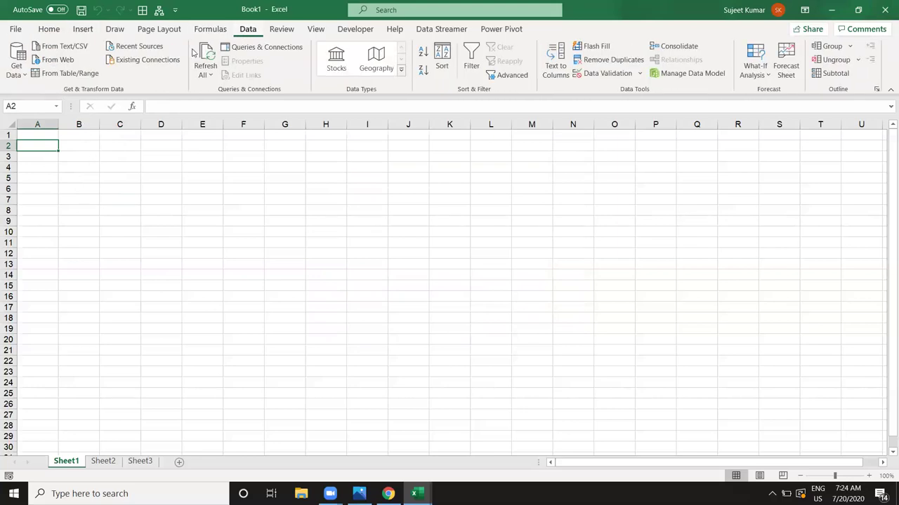
pyautogui.click(16, 63)
pyautogui.moveTo(66, 95)
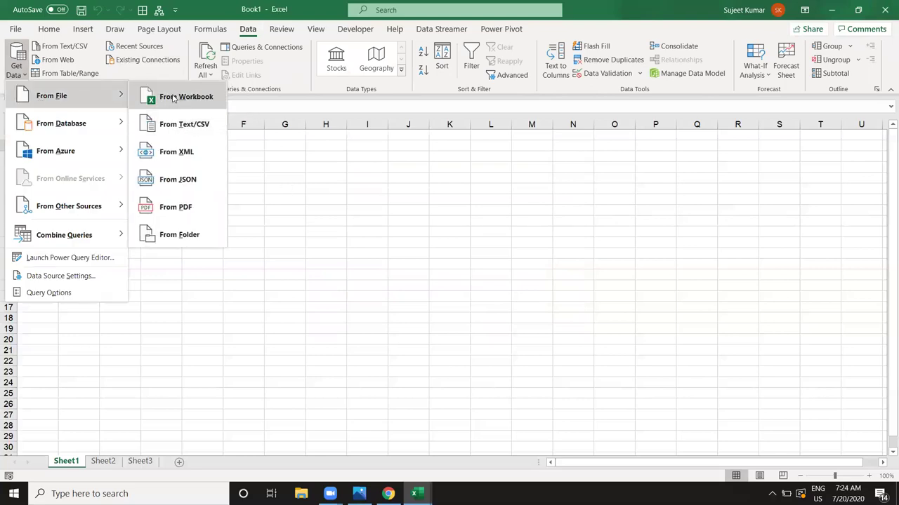
pyautogui.click(172, 96)
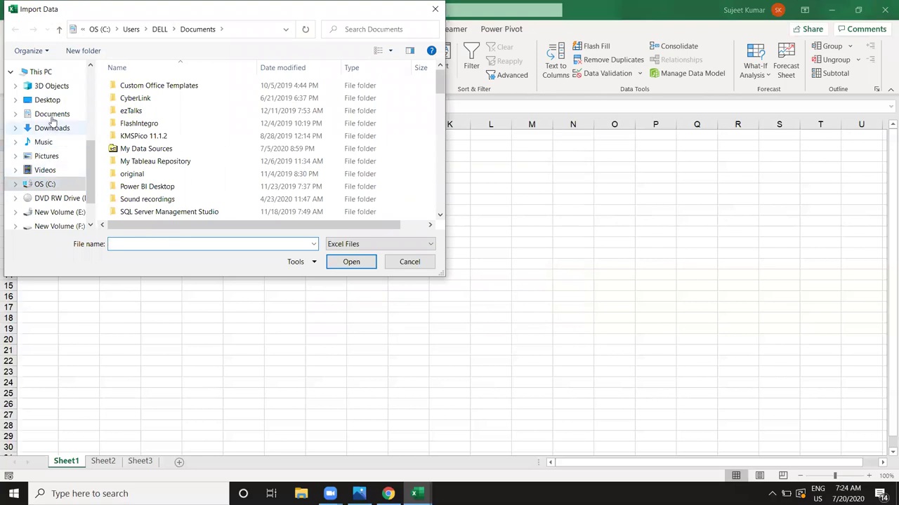
pyautogui.click(52, 113)
pyautogui.click(133, 86)
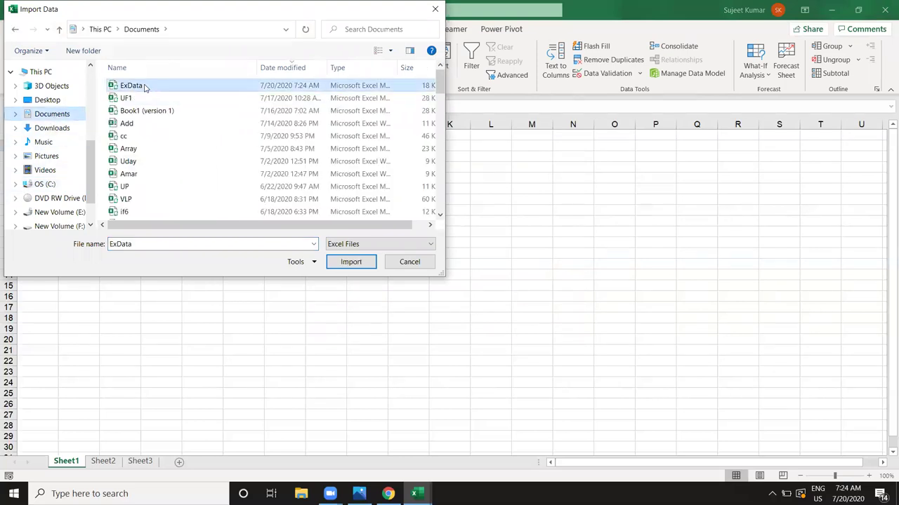
pyautogui.click(351, 262)
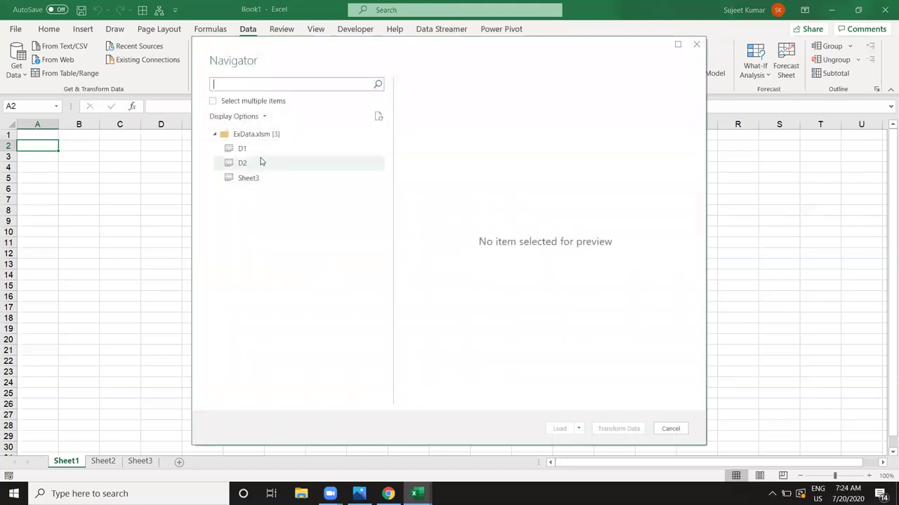
# - Preview sheets D1 and D2 in the Navigator, then enable Select multiple items
pyautogui.click(258, 150)
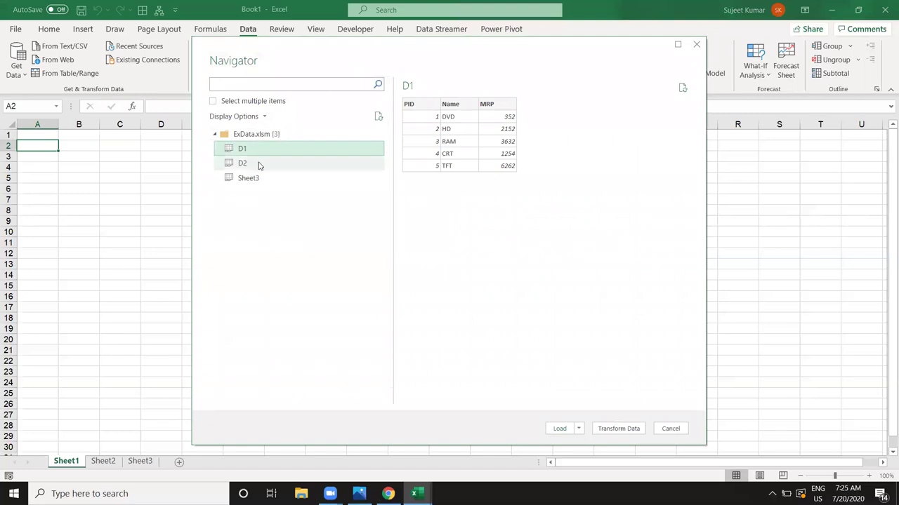
pyautogui.click(258, 164)
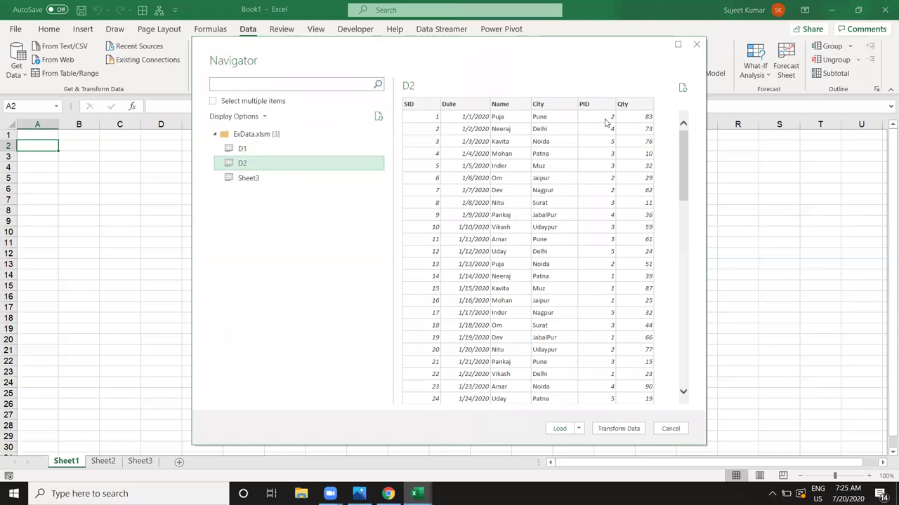
pyautogui.click(294, 152)
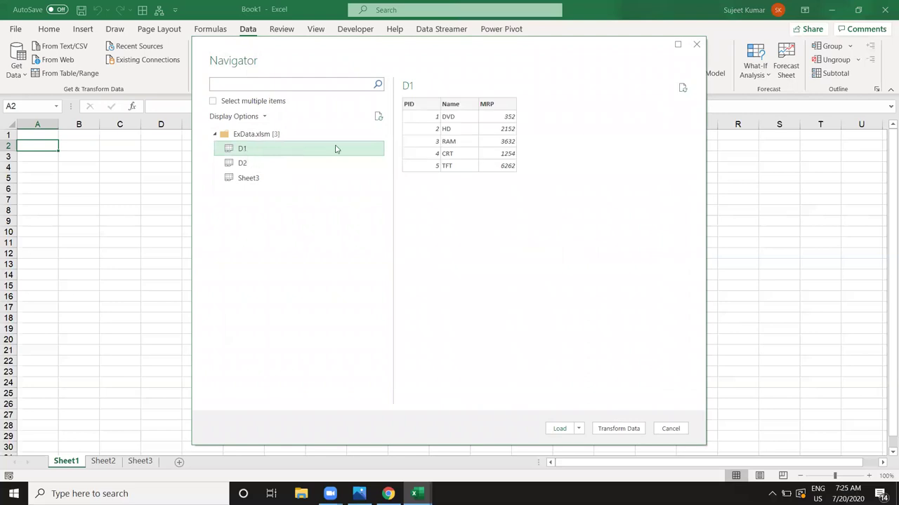
pyautogui.click(292, 164)
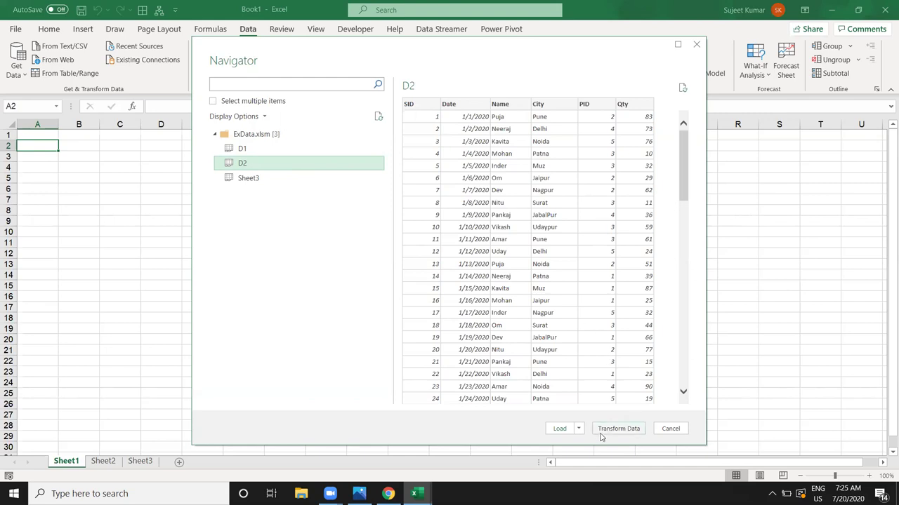
pyautogui.click(579, 429)
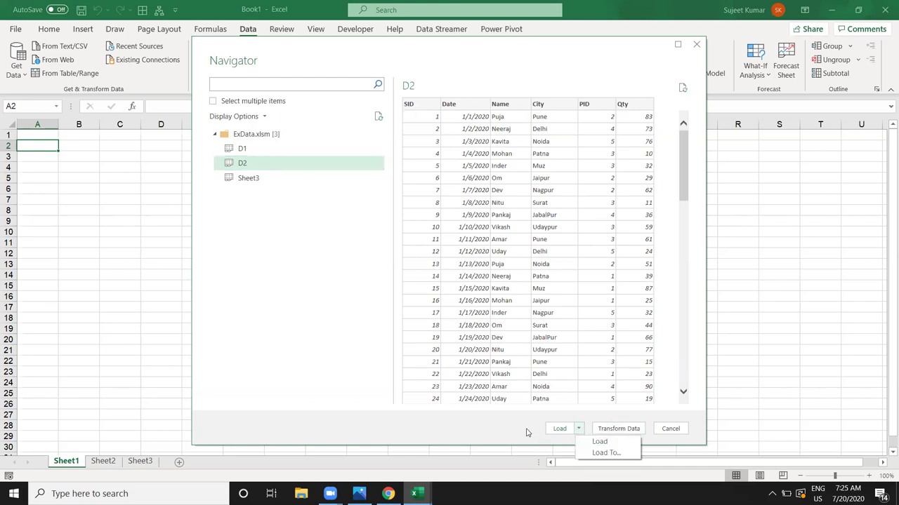
pyautogui.click(296, 300)
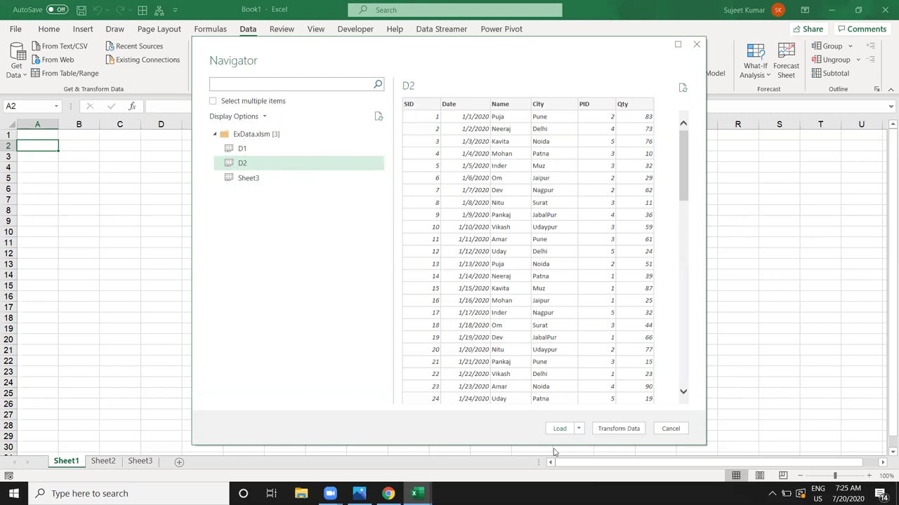
pyautogui.click(579, 429)
pyautogui.click(282, 160)
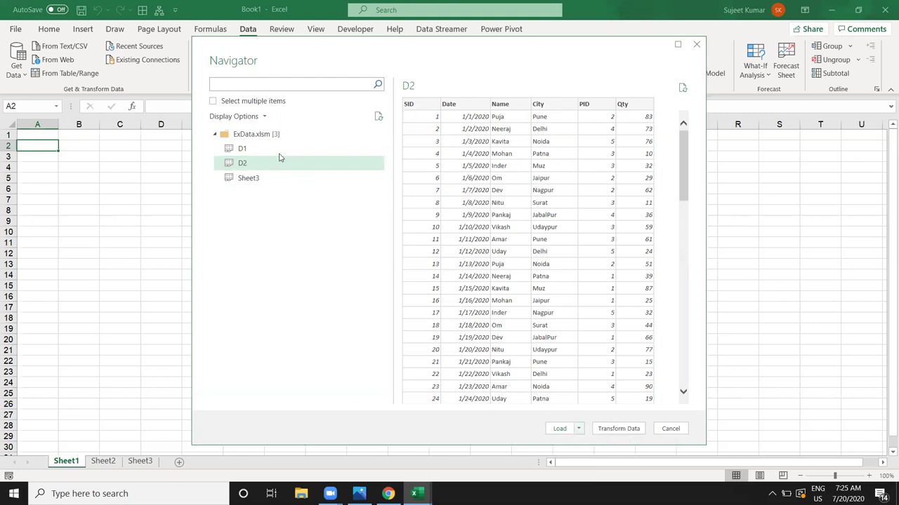
pyautogui.click(280, 151)
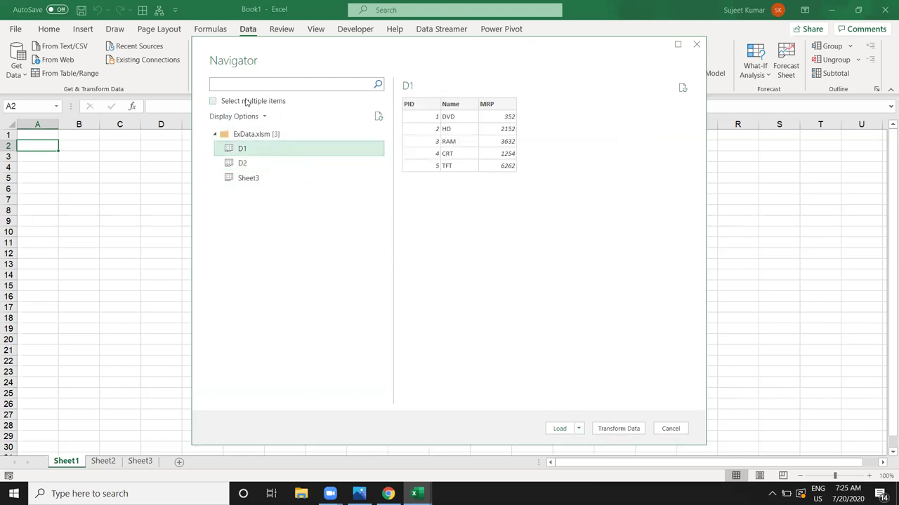
pyautogui.click(246, 100)
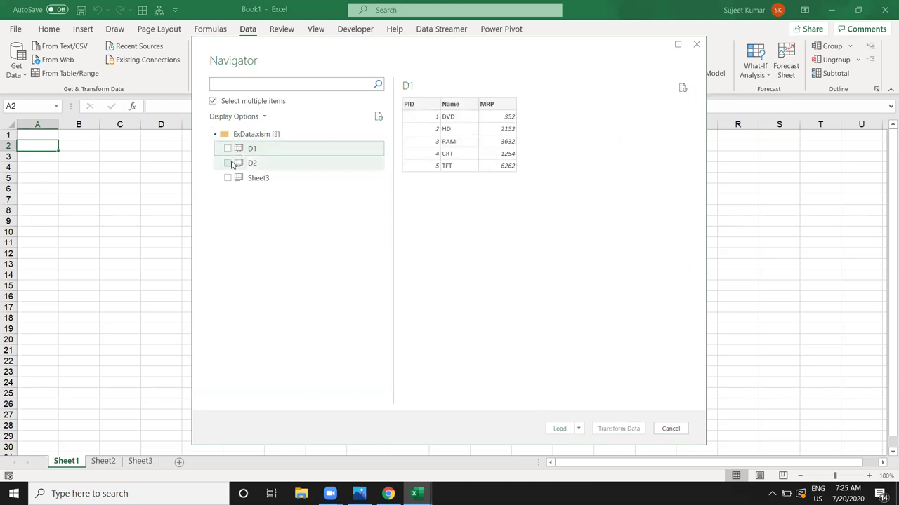
# - Tick D2 and D1 in the Navigator and choose Load To... from the Load dropdown
pyautogui.click(227, 162)
pyautogui.click(228, 149)
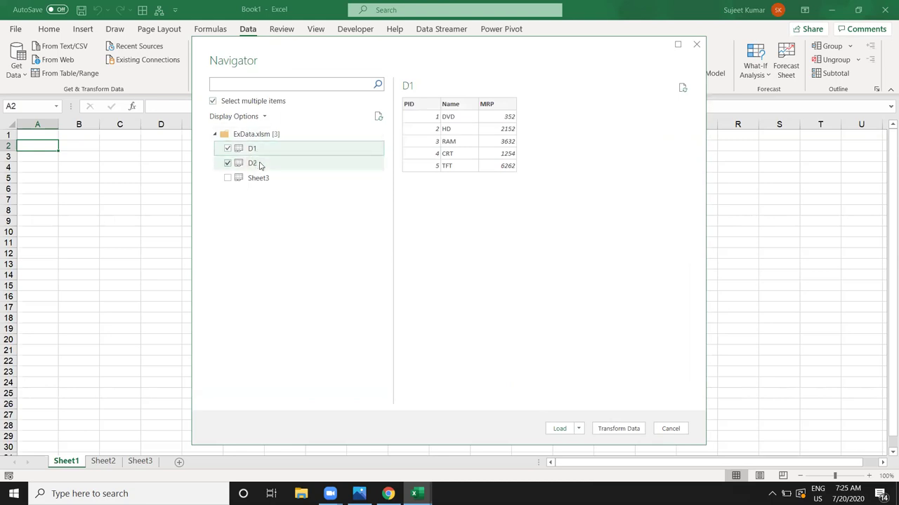
pyautogui.click(580, 428)
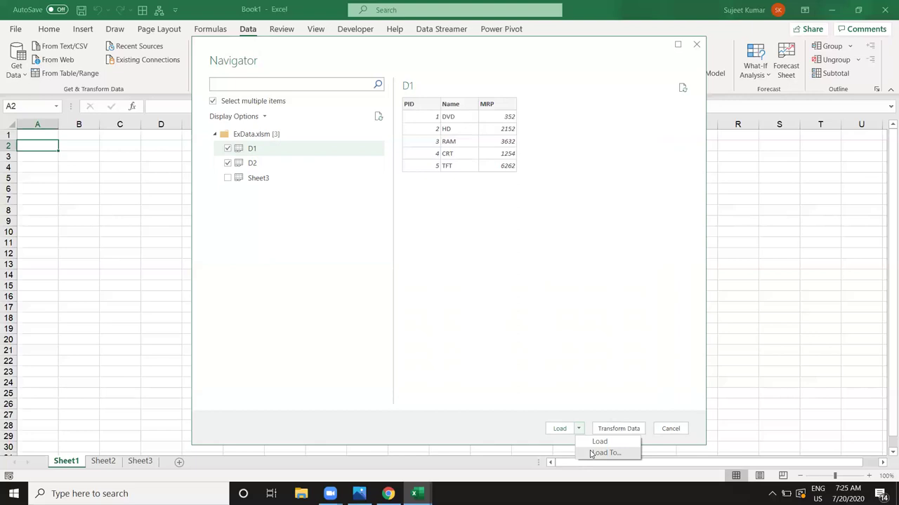
pyautogui.click(604, 452)
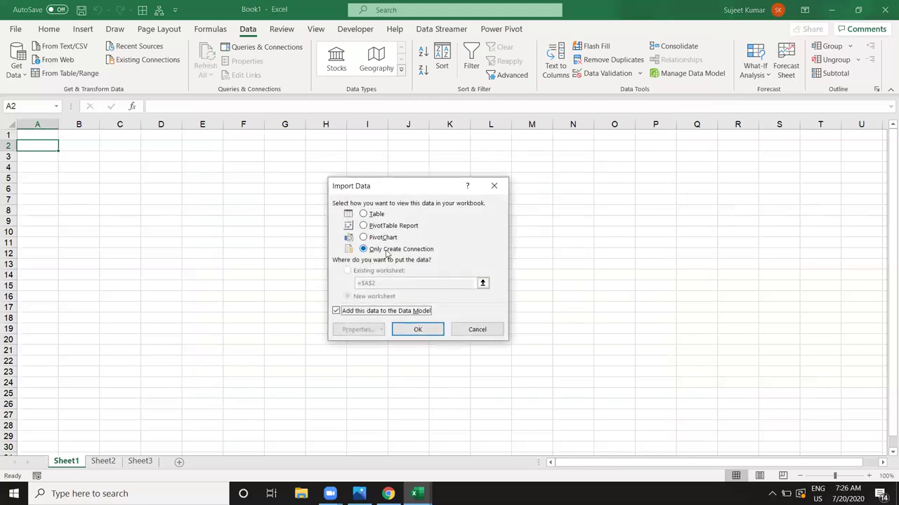
# - Accept the Import Data dialog with OK to create the D1 and D2 queries
pyautogui.click(428, 331)
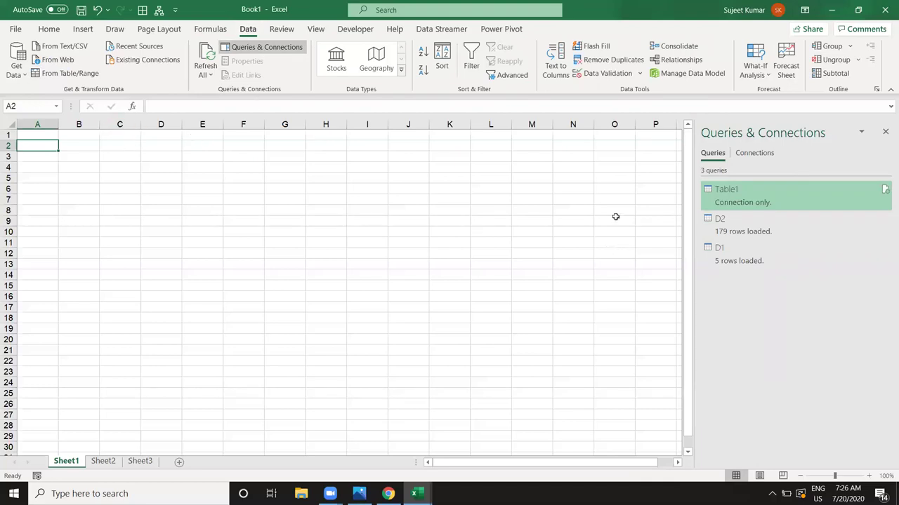
# - Delete the Table1 query from Queries & Connections
pyautogui.rightClick(755, 204)
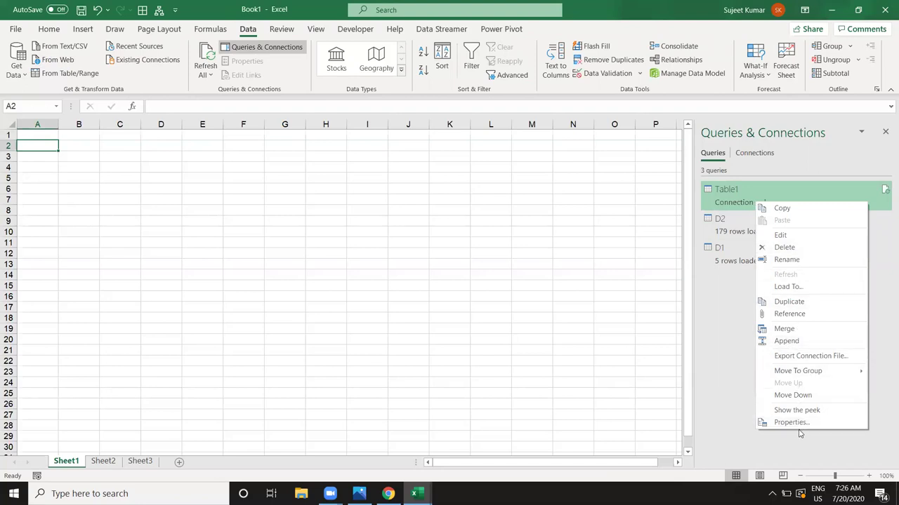
pyautogui.click(779, 247)
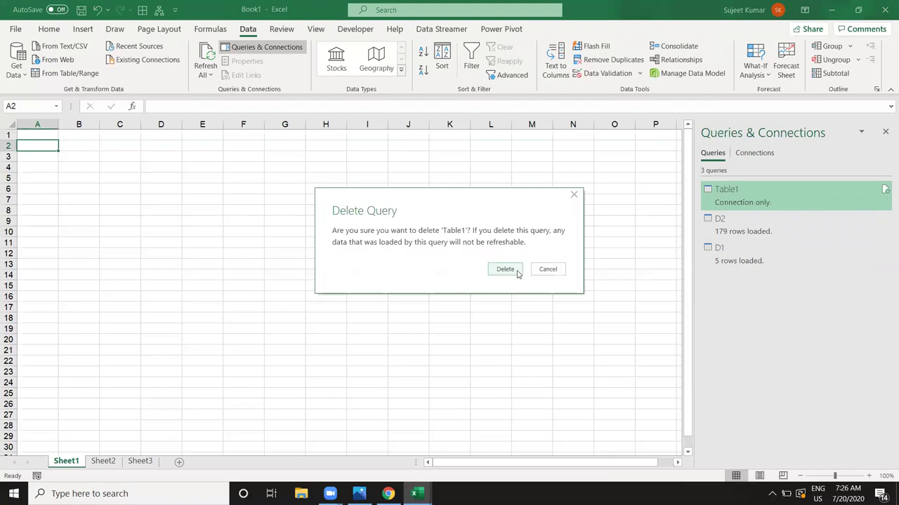
pyautogui.click(518, 272)
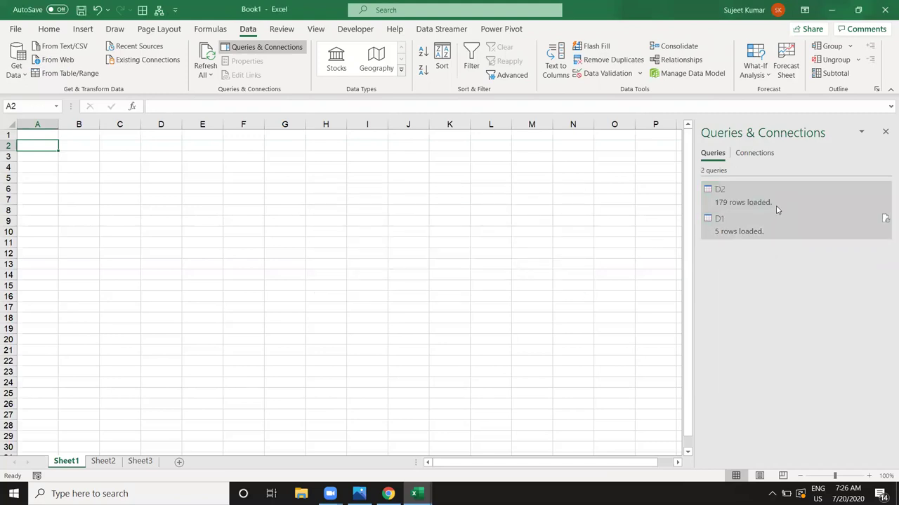
# - Bring up the actions menu for the D2 query
pyautogui.click(753, 232)
pyautogui.click(740, 193)
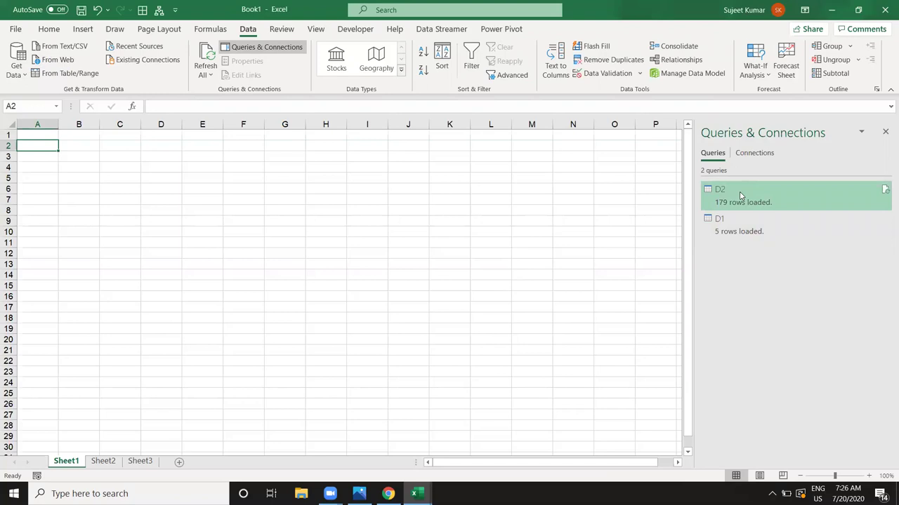
pyautogui.rightClick(726, 232)
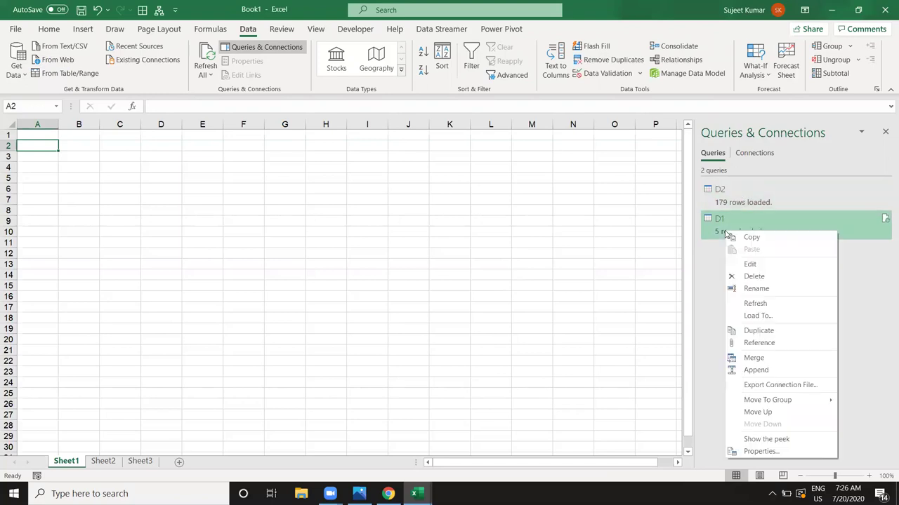
pyautogui.click(742, 197)
pyautogui.rightClick(742, 197)
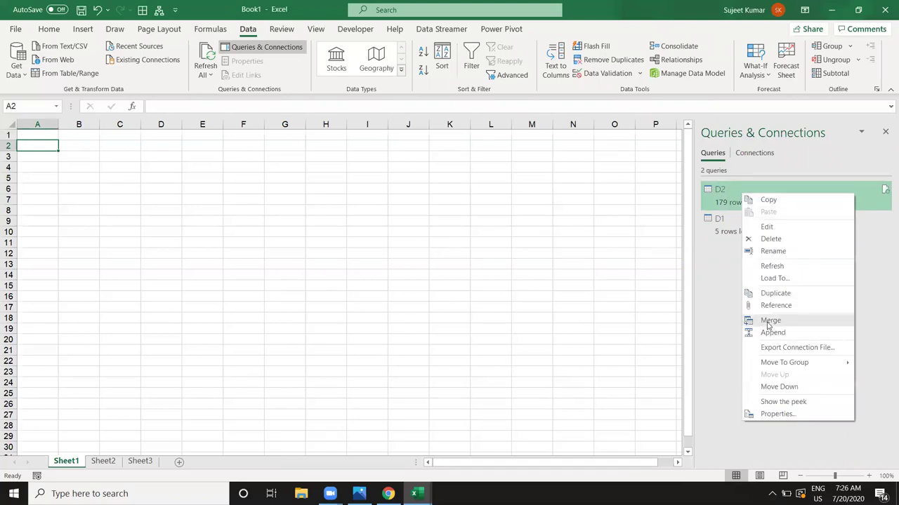
# - Merge D2 with D1, matching on the PID column in both tables (179 of 179 rows)
pyautogui.click(769, 322)
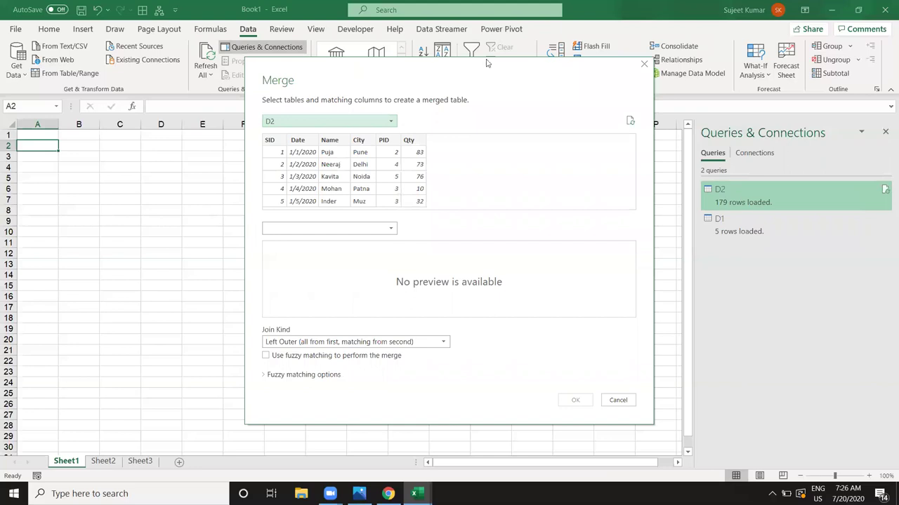
pyautogui.moveTo(484, 69); pyautogui.dragTo(426, 60)
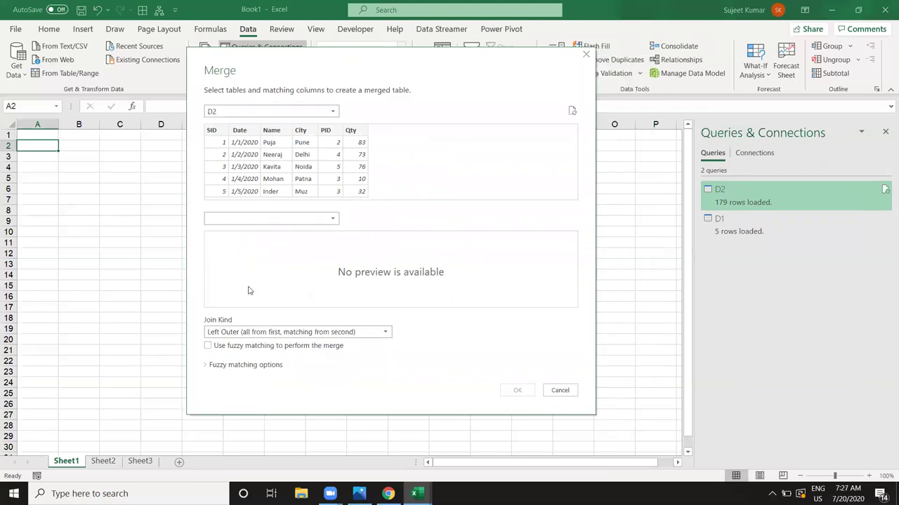
pyautogui.click(250, 220)
pyautogui.click(243, 233)
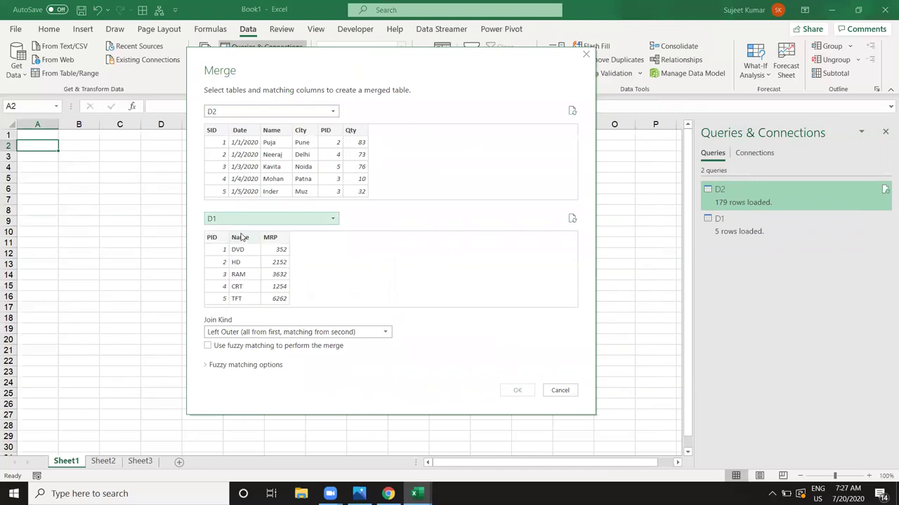
pyautogui.click(330, 132)
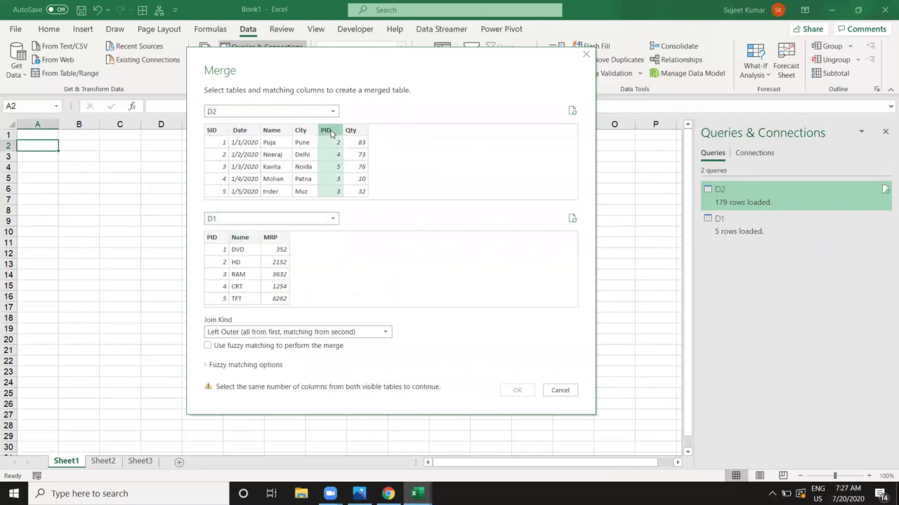
pyautogui.click(211, 239)
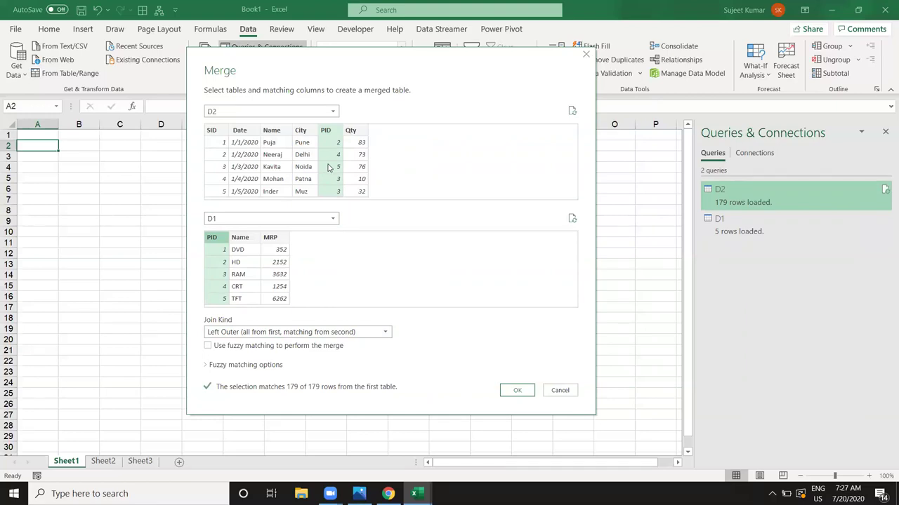
# - Create the merge and expand D1 into its Name and MRP columns, leaving out PID
pyautogui.click(520, 393)
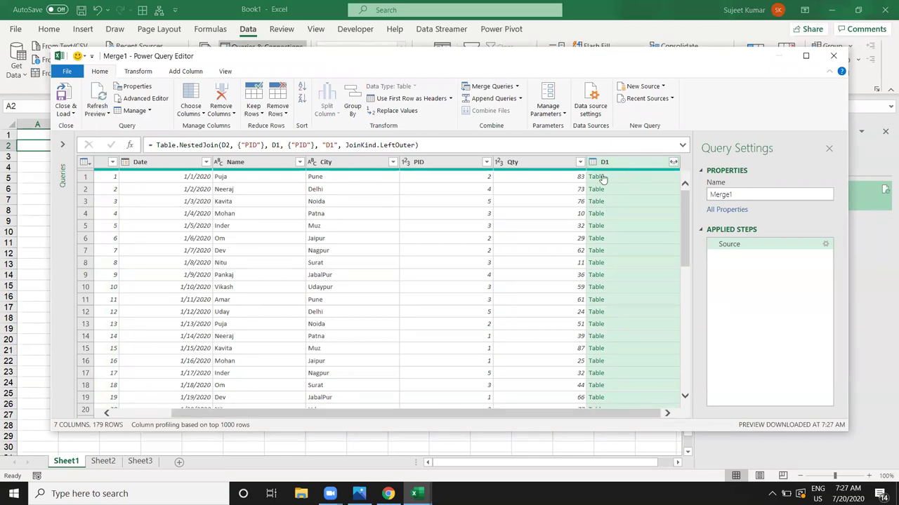
pyautogui.click(672, 164)
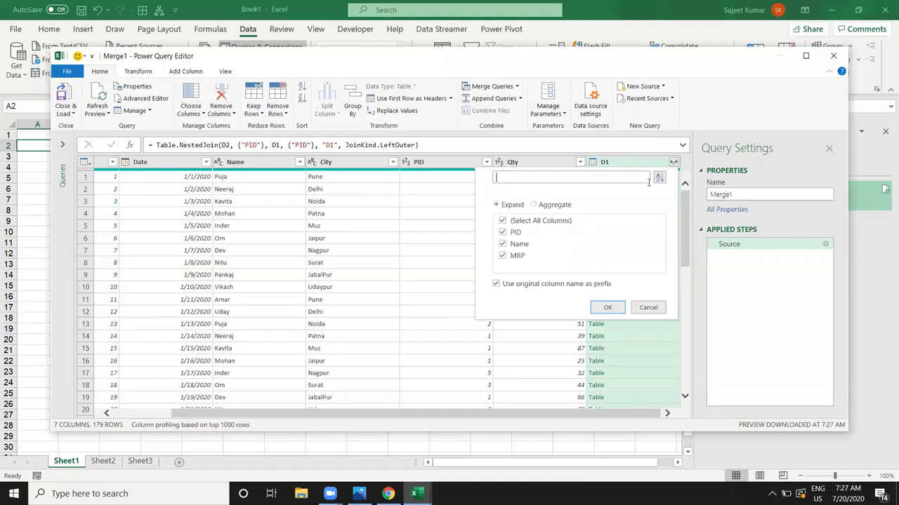
pyautogui.click(502, 232)
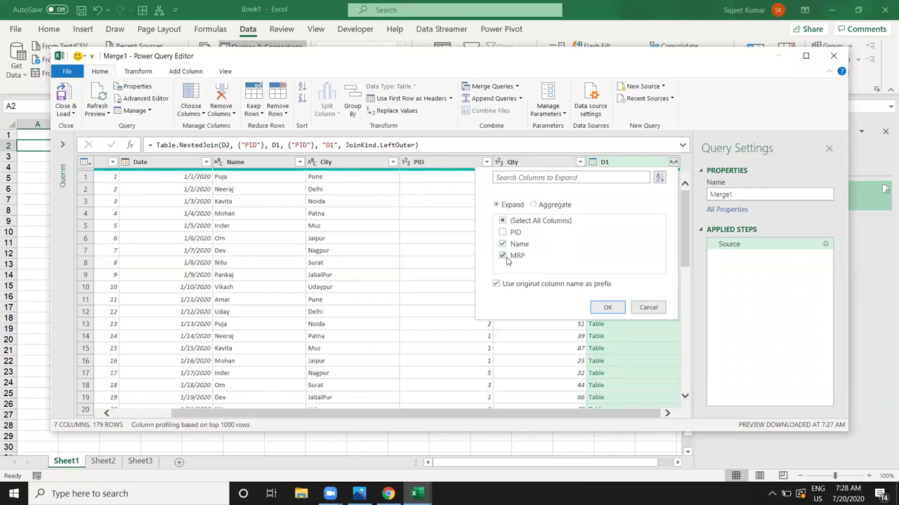
pyautogui.click(604, 309)
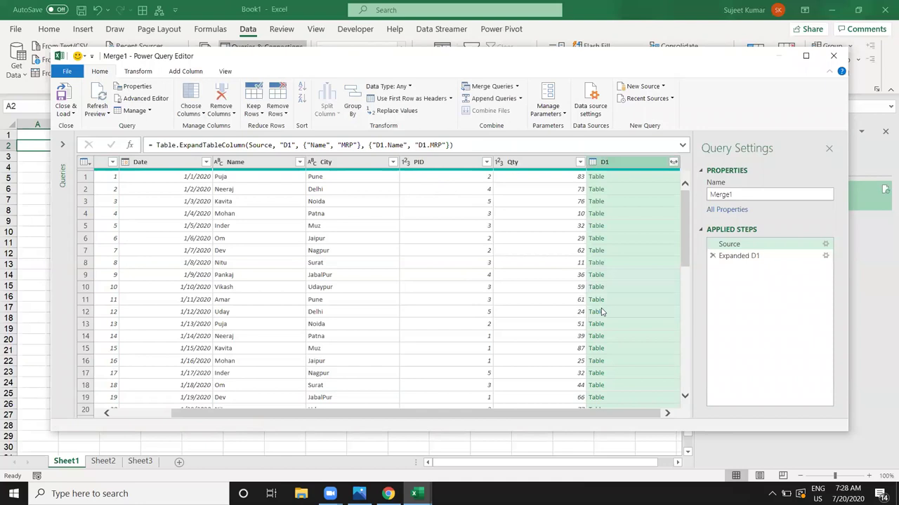
pyautogui.click(624, 415)
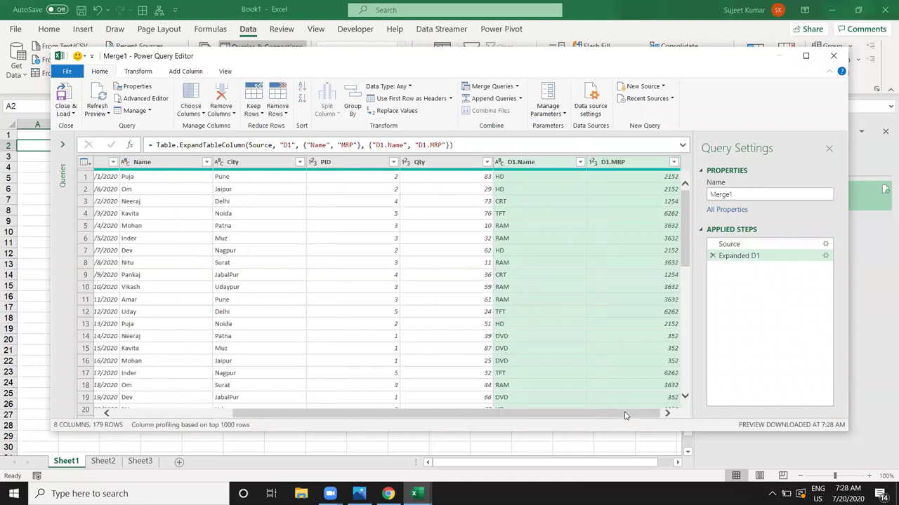
# - Move the D1.Name column to sit right after PID
pyautogui.click(549, 169)
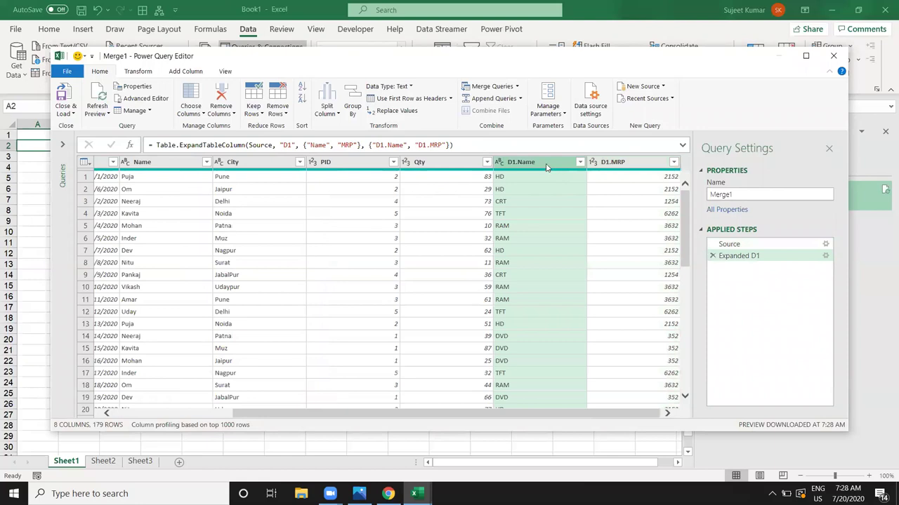
pyautogui.moveTo(547, 167); pyautogui.dragTo(445, 159)
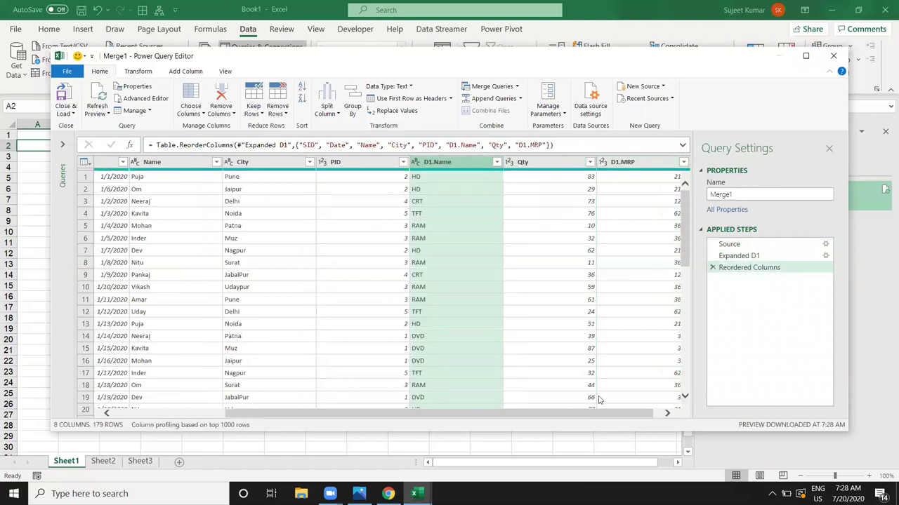
pyautogui.moveTo(644, 413); pyautogui.dragTo(651, 422)
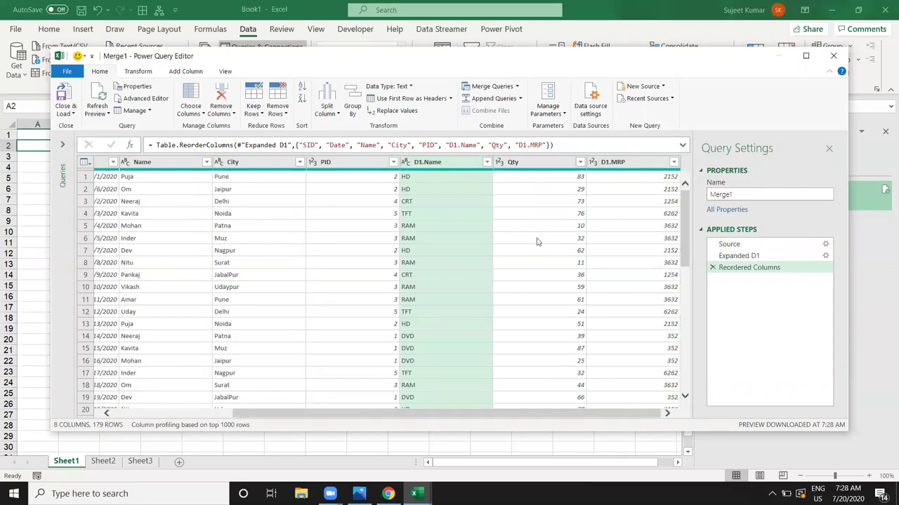
# - Add a custom column named Amt with the formula =[Qty]*[D1.MRP]
pyautogui.click(541, 180)
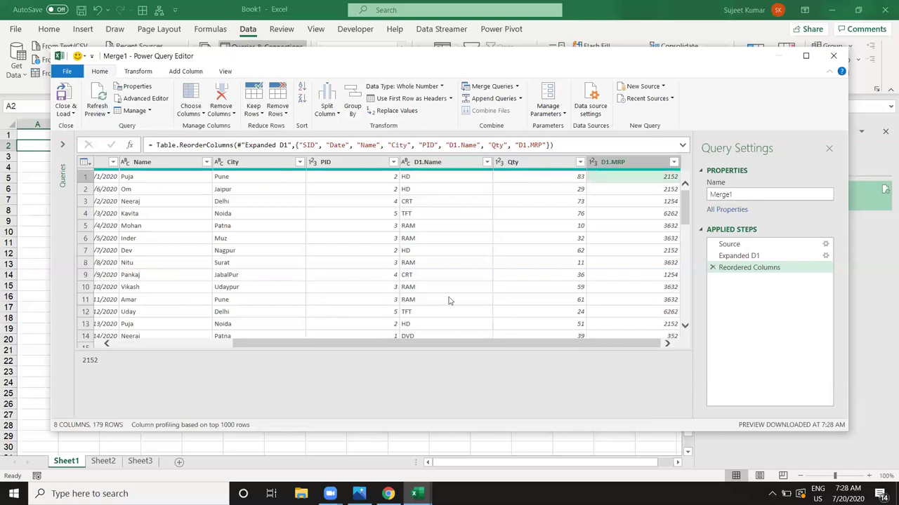
pyautogui.click(186, 73)
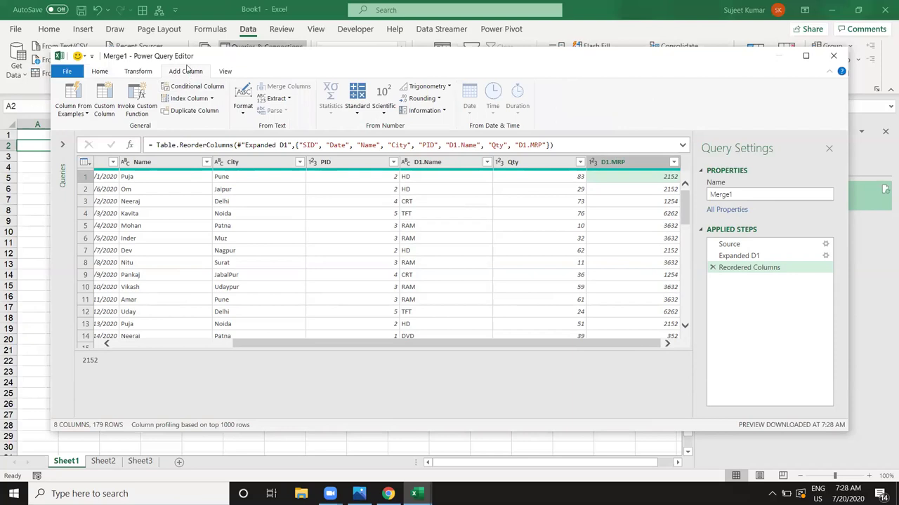
pyautogui.click(104, 97)
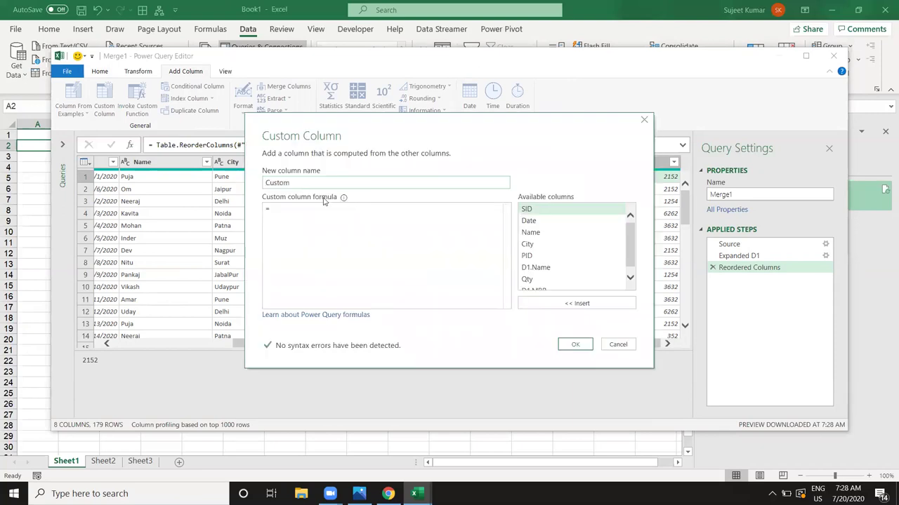
pyautogui.doubleClick(294, 185)
pyautogui.write('Amt')
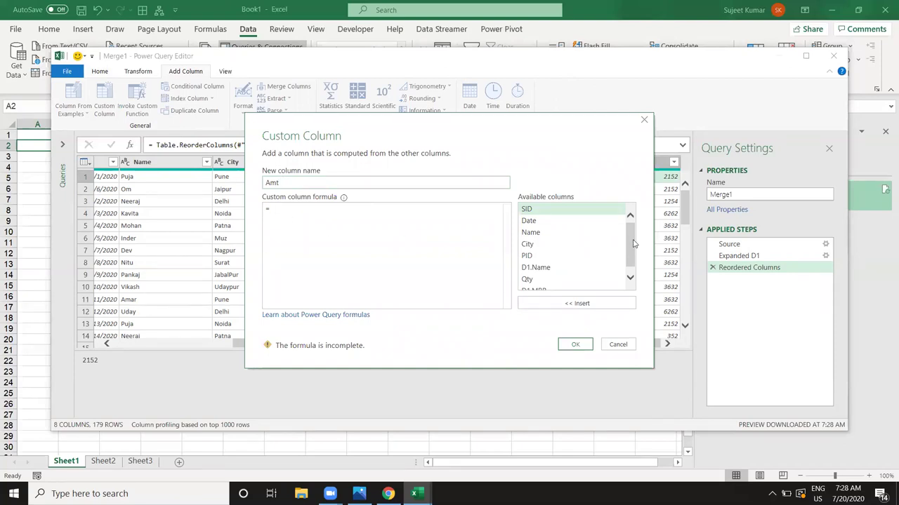
pyautogui.moveTo(631, 248); pyautogui.dragTo(632, 257)
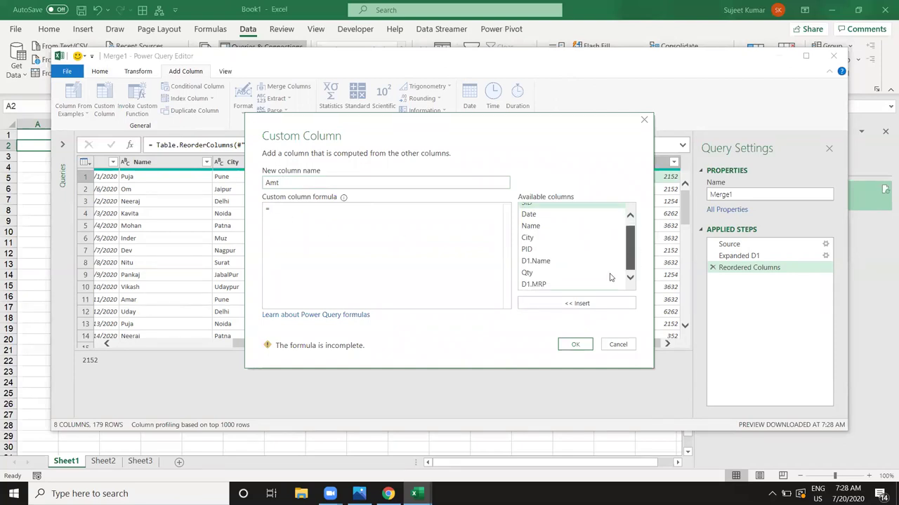
pyautogui.doubleClick(528, 273)
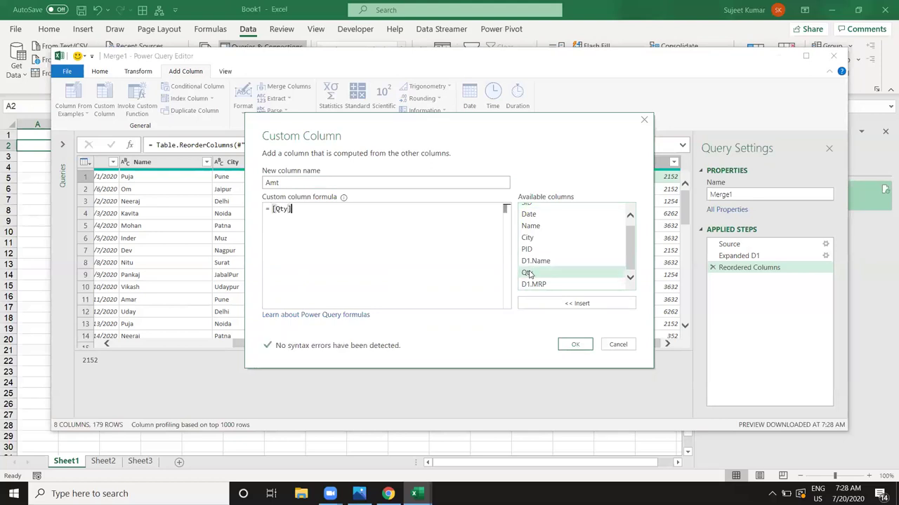
pyautogui.write('*')
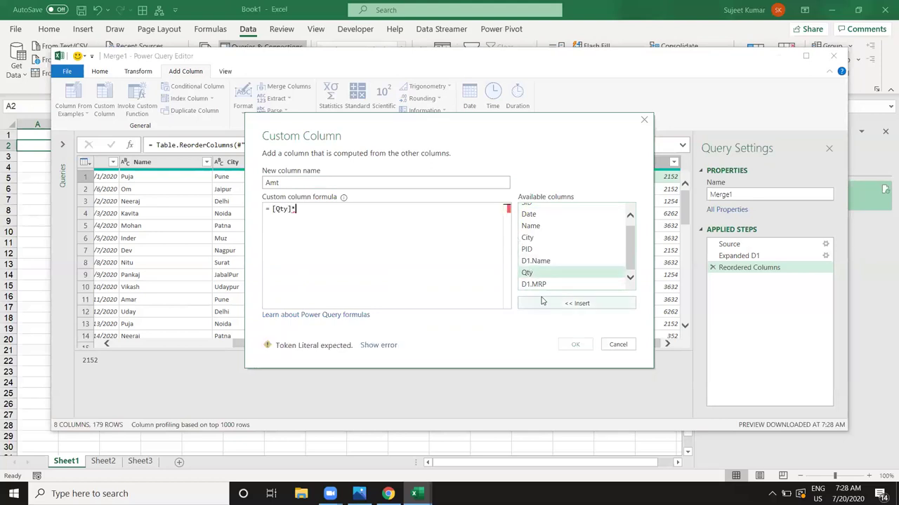
pyautogui.click(538, 284)
pyautogui.doubleClick(538, 285)
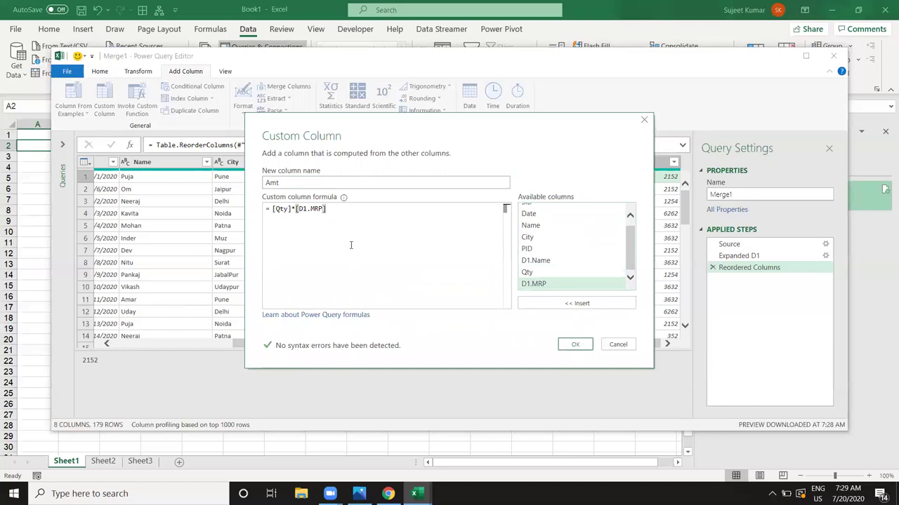
pyautogui.click(571, 343)
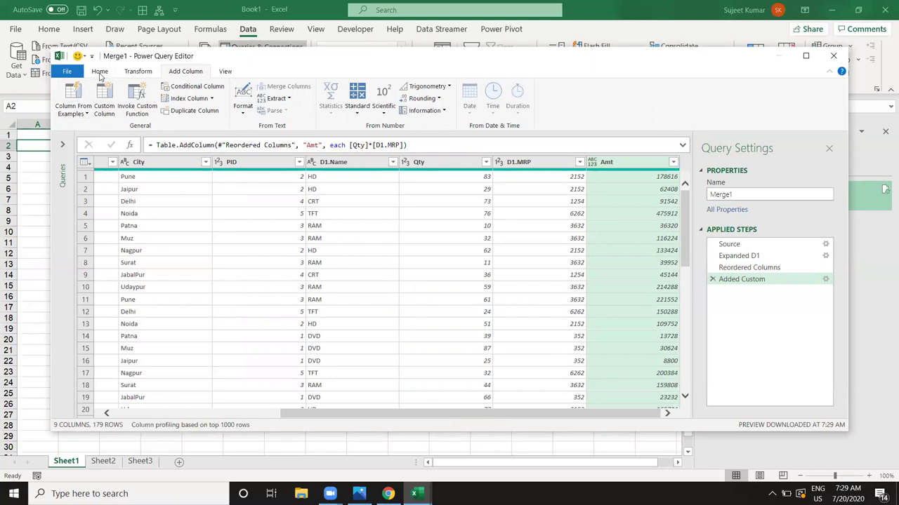
pyautogui.scroll(2, 71, 97)
# - Load Merge1 to a new sheet and insert Name, City and D1.Name slicers
pyautogui.click(62, 93)
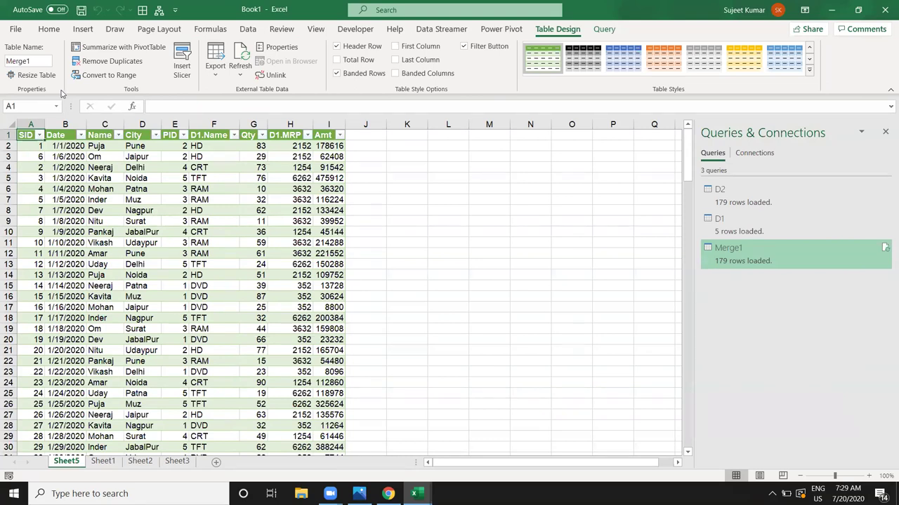
pyautogui.click(182, 63)
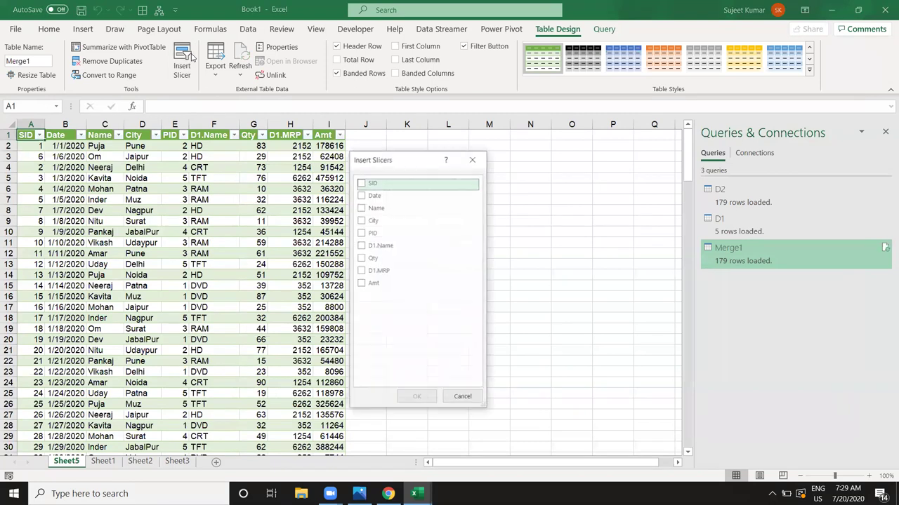
pyautogui.click(361, 207)
pyautogui.click(362, 221)
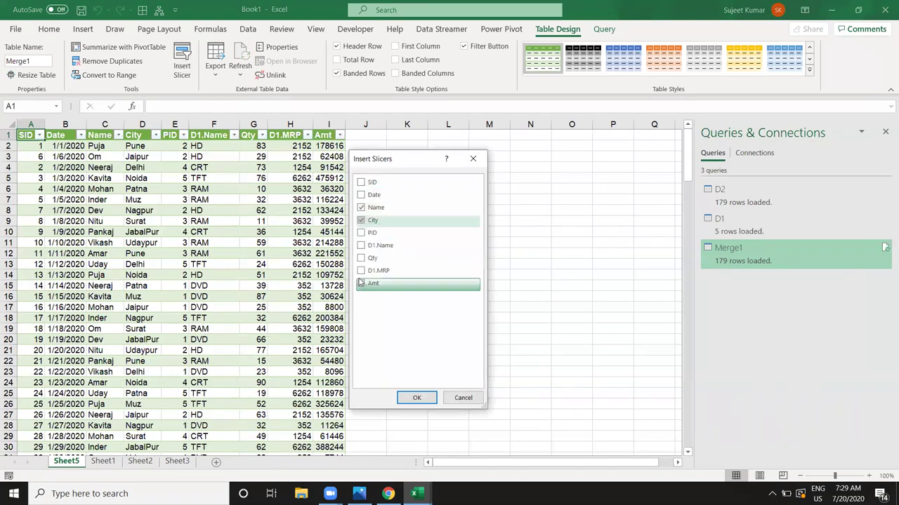
pyautogui.click(361, 247)
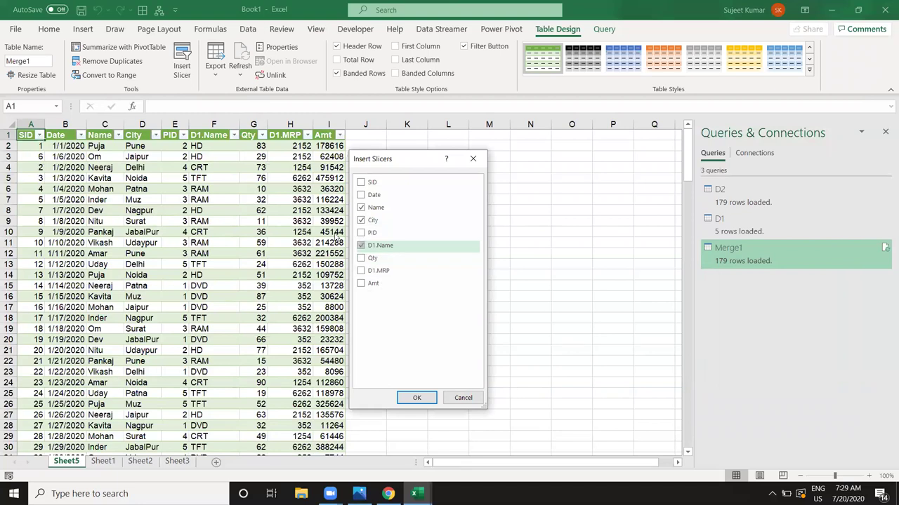
pyautogui.click(398, 399)
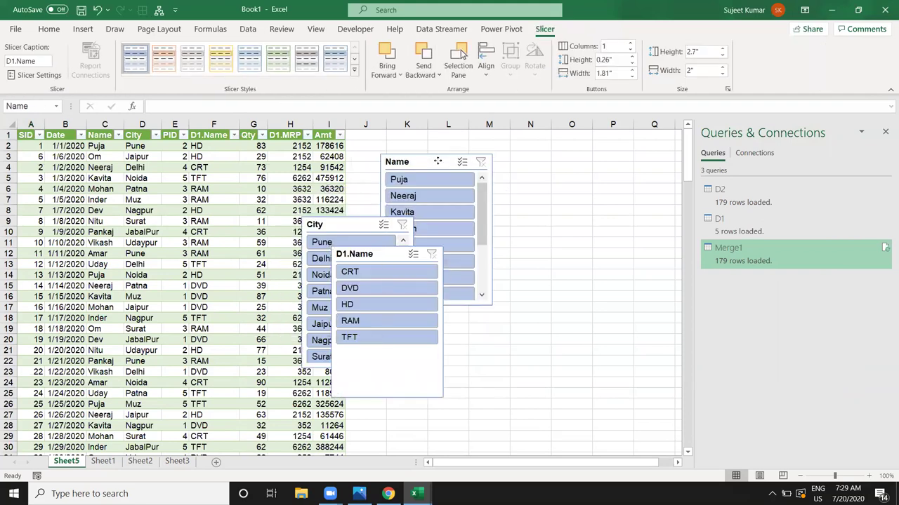
# - Arrange the three slicers side by side beside the table
pyautogui.moveTo(331, 196); pyautogui.dragTo(422, 146)
pyautogui.moveTo(319, 225); pyautogui.dragTo(505, 146)
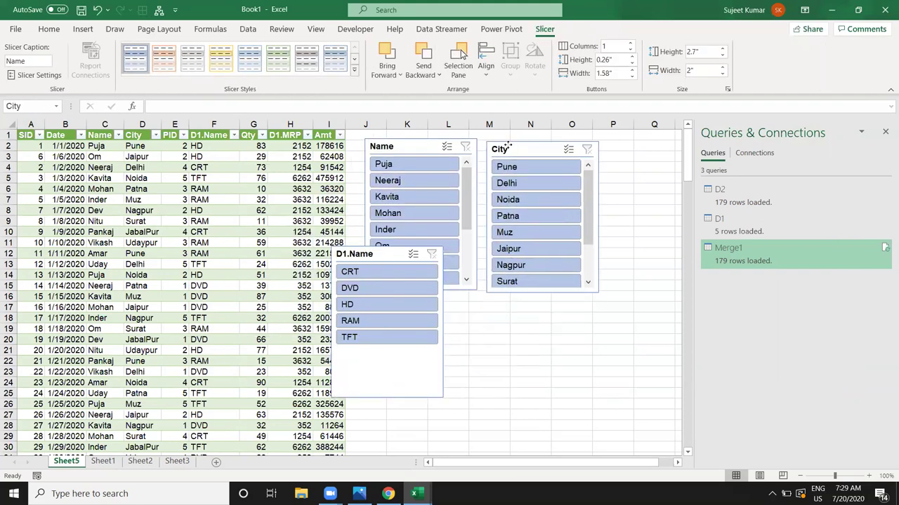
pyautogui.moveTo(363, 250)
pyautogui.mouseDown()
pyautogui.moveTo(621, 174)
pyautogui.moveTo(631, 155)
pyautogui.mouseUp()
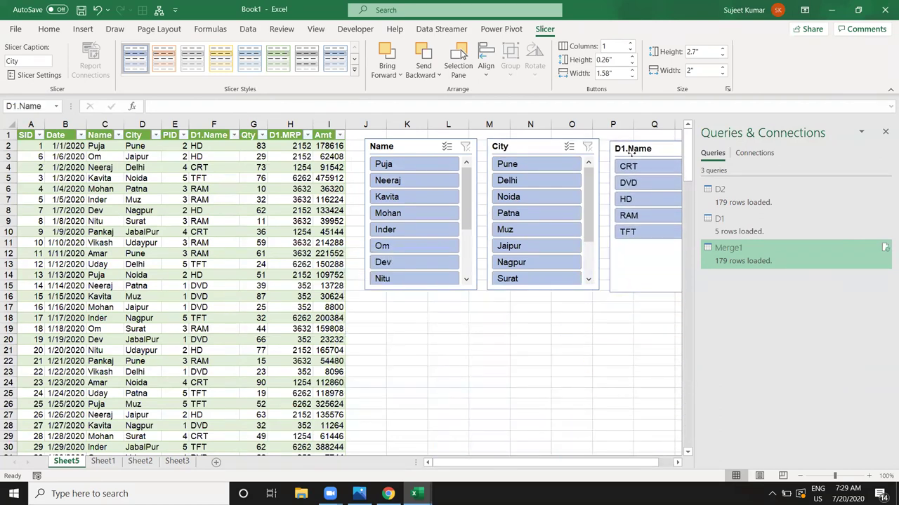
pyautogui.click(885, 131)
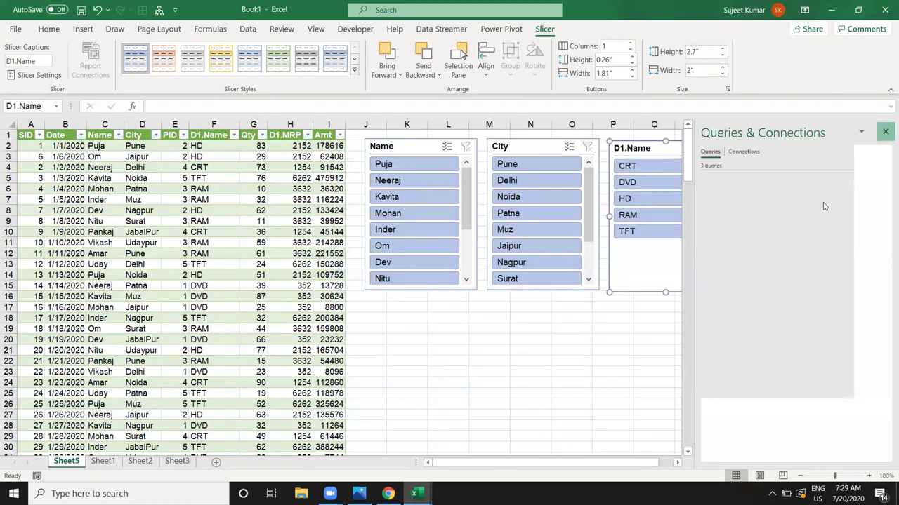
pyautogui.click(513, 334)
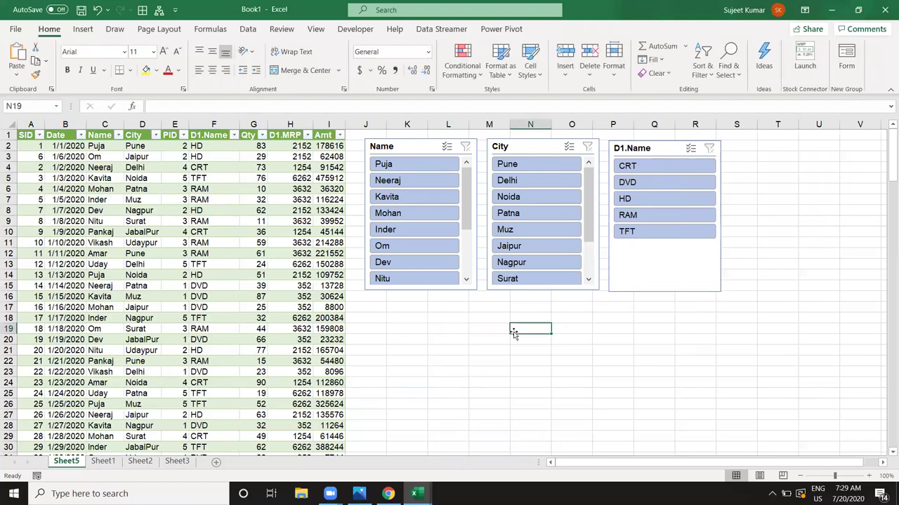
pyautogui.click(422, 164)
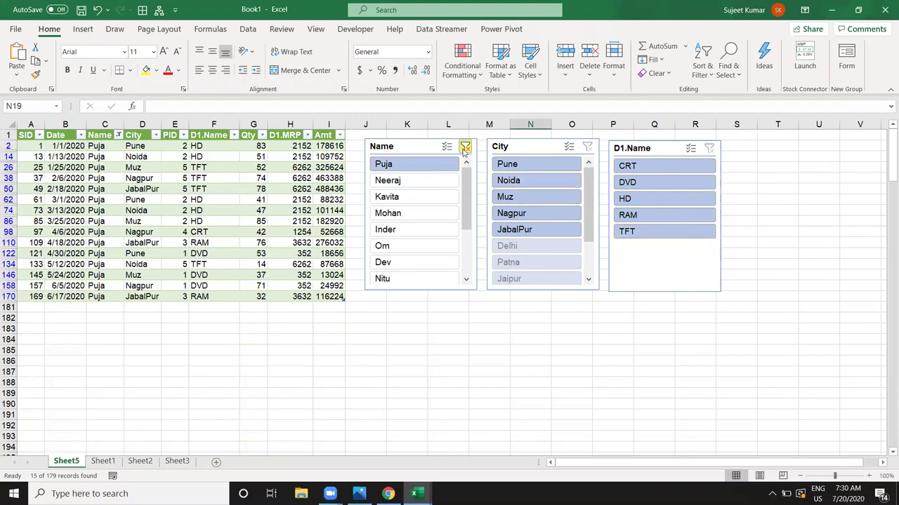
pyautogui.click(465, 146)
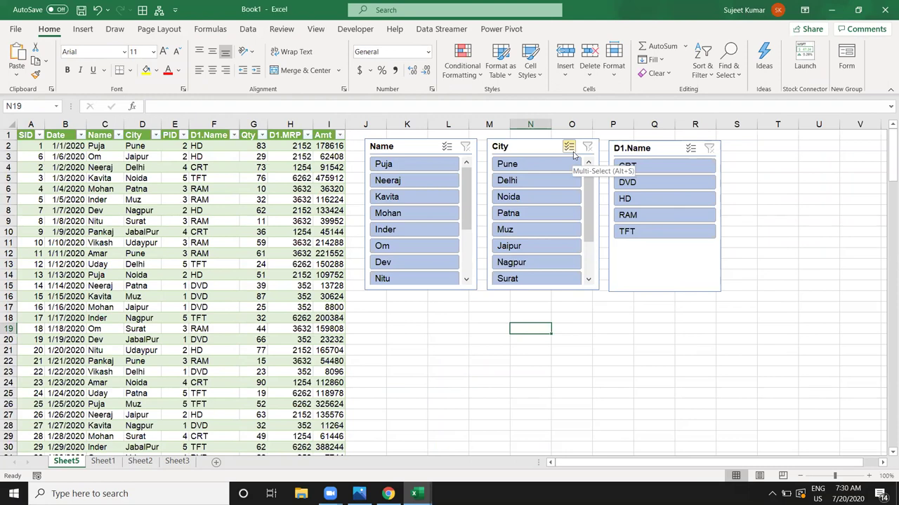
pyautogui.click(307, 294)
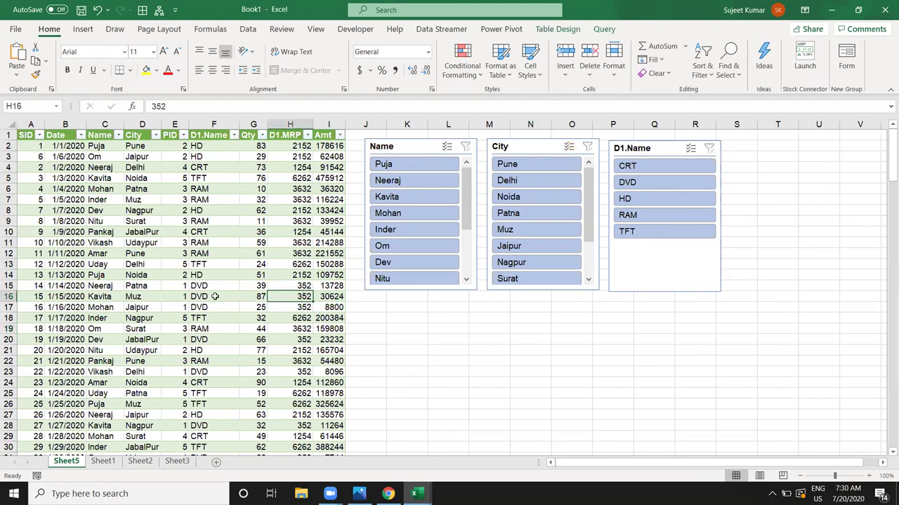
pyautogui.click(70, 309)
pyautogui.click(37, 318)
pyautogui.click(66, 318)
pyautogui.click(104, 318)
pyautogui.click(213, 318)
pyautogui.click(340, 309)
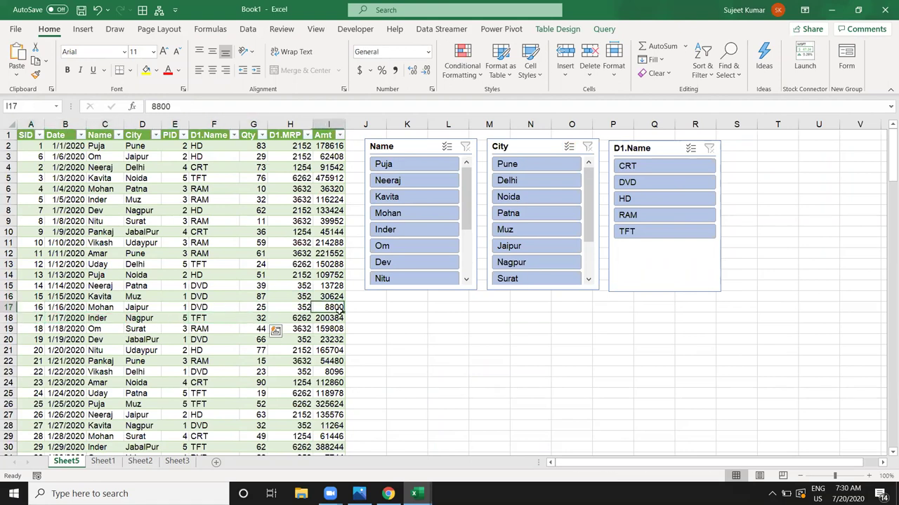
pyautogui.click(337, 329)
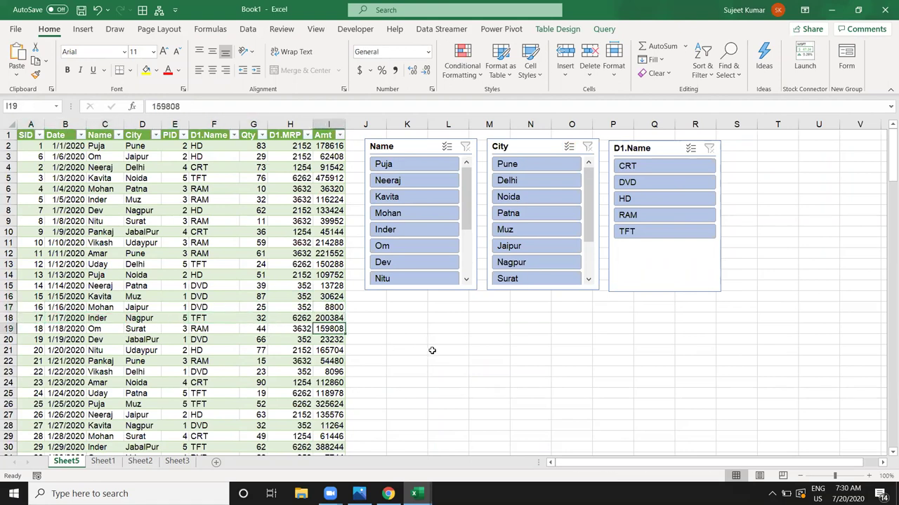
pyautogui.click(469, 360)
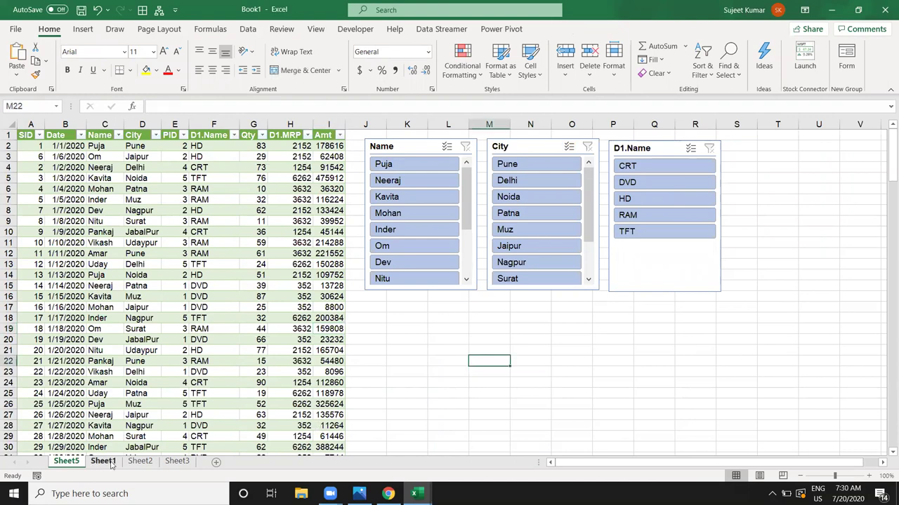
# - On Sheet1, start a From Workbook import of ExData from Documents
pyautogui.click(103, 461)
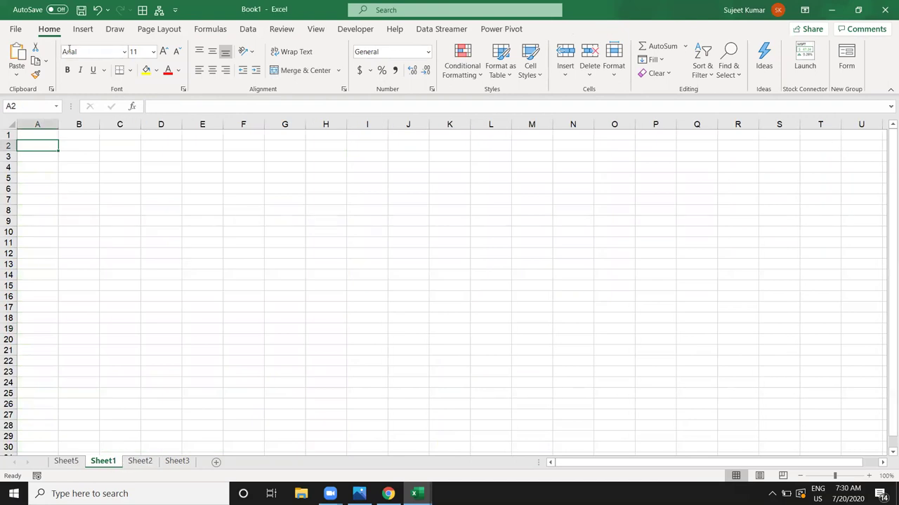
pyautogui.click(83, 30)
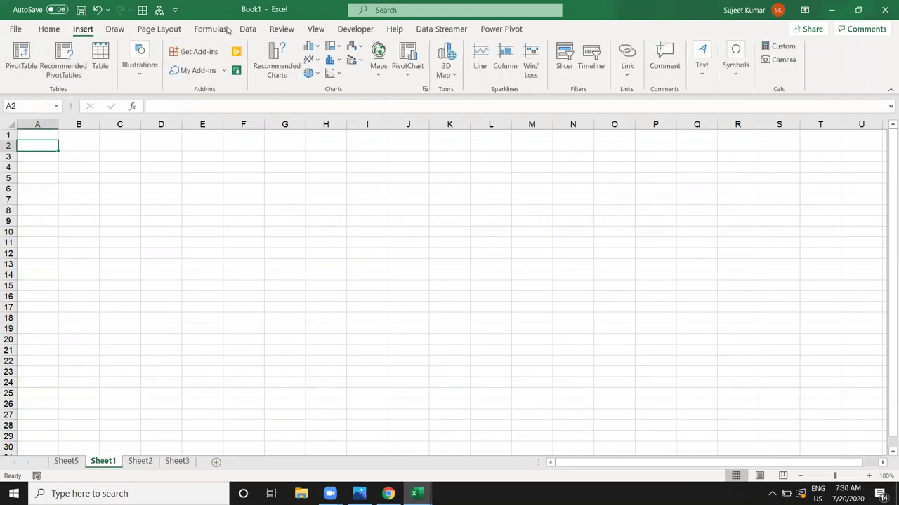
pyautogui.click(248, 28)
pyautogui.click(16, 60)
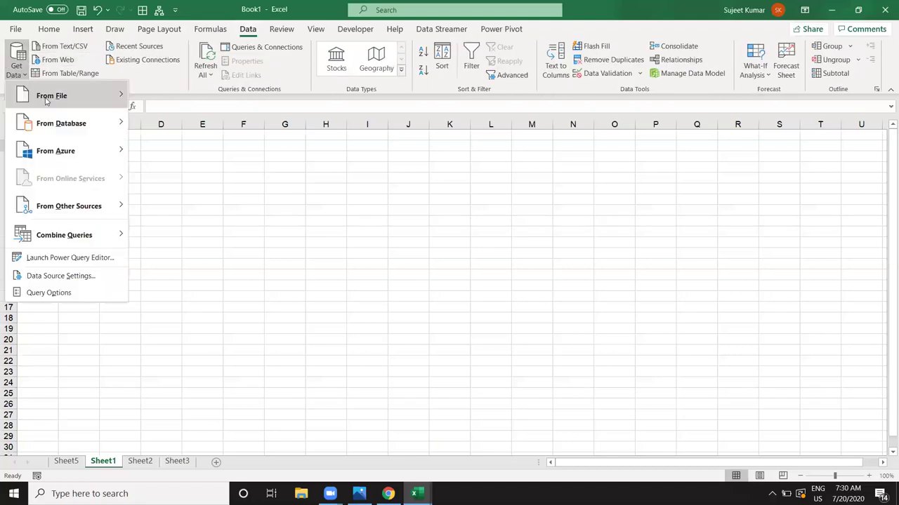
pyautogui.moveTo(52, 95)
pyautogui.click(180, 96)
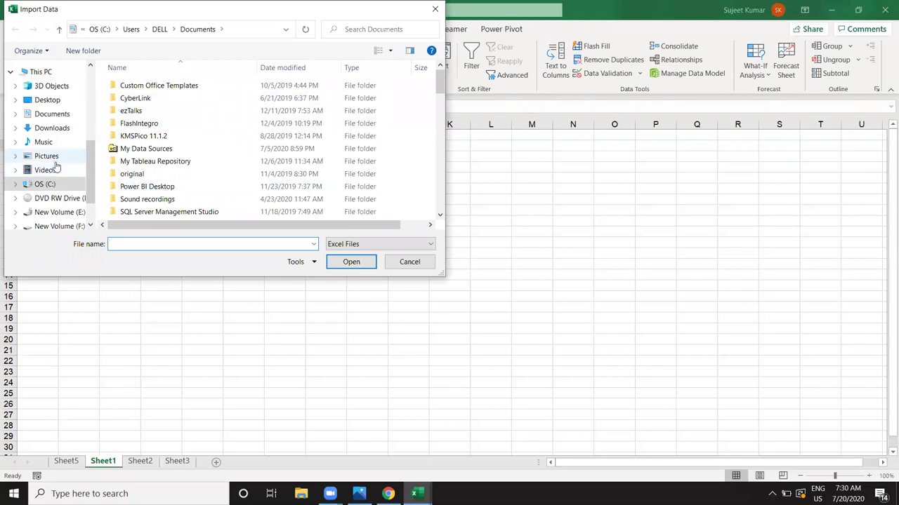
pyautogui.click(52, 114)
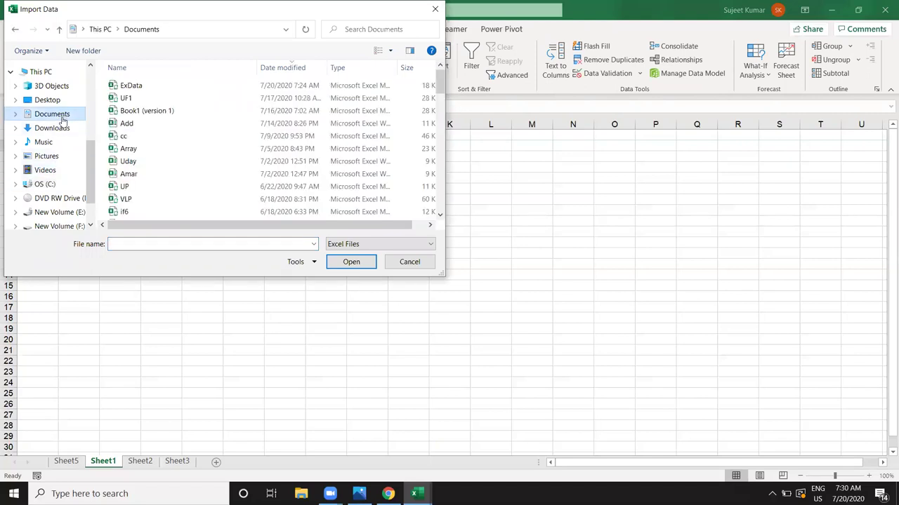
pyautogui.click(138, 90)
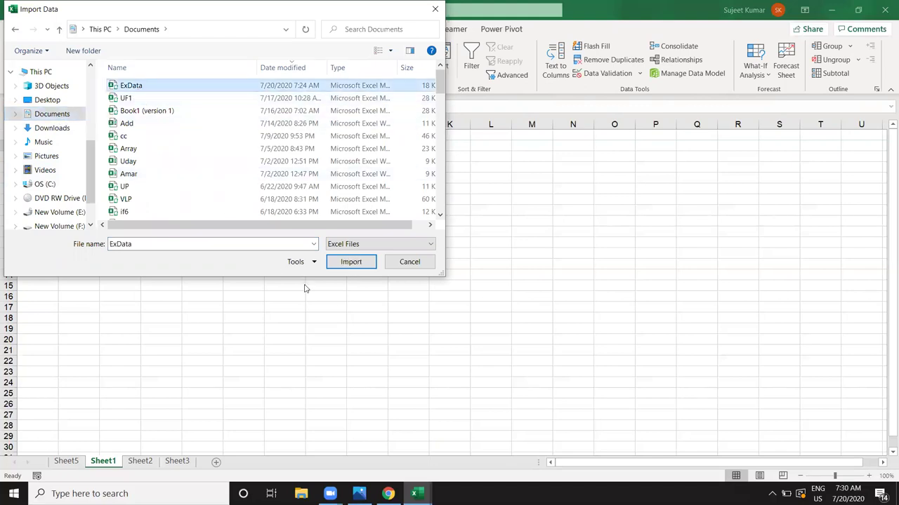
pyautogui.click(351, 263)
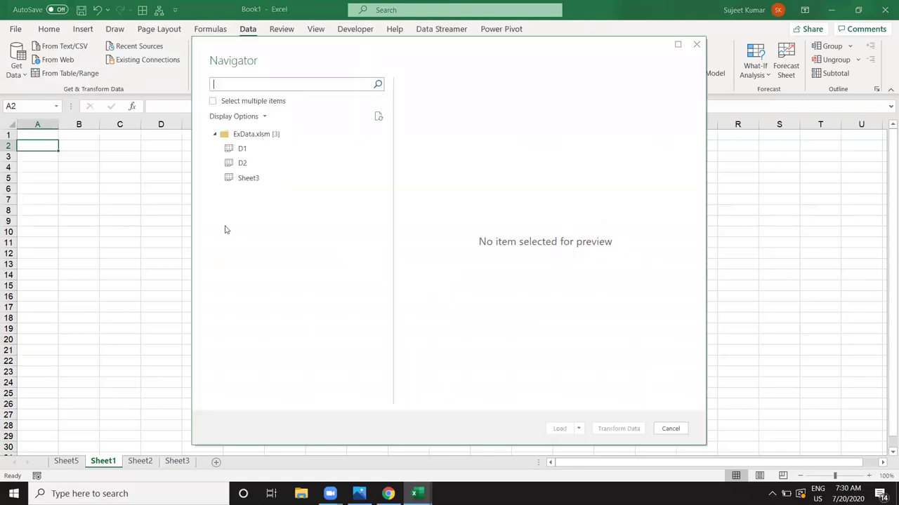
# - Preview the D1 sheet in Navigator and choose Load To
pyautogui.click(241, 150)
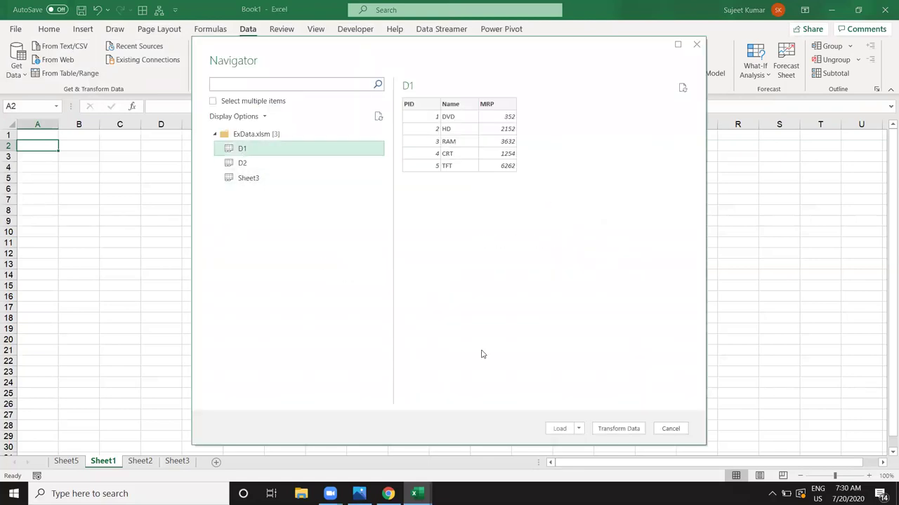
pyautogui.click(579, 429)
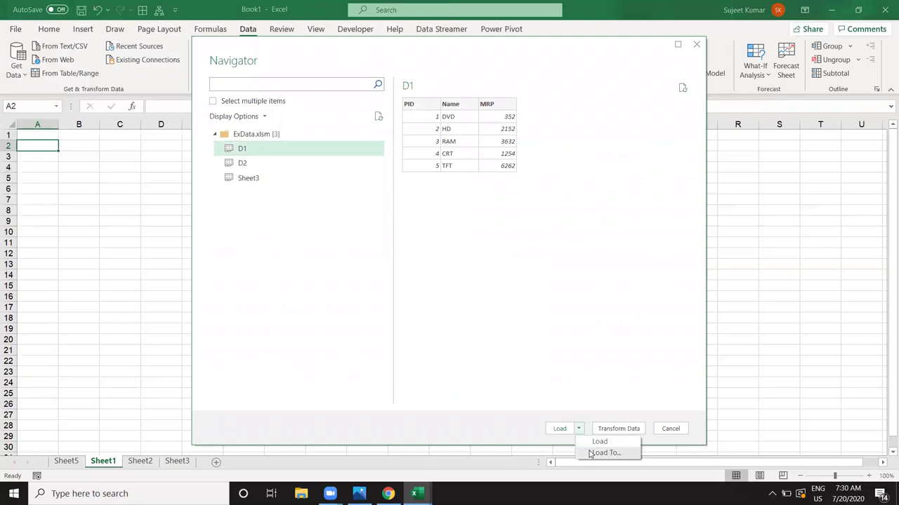
pyautogui.click(596, 453)
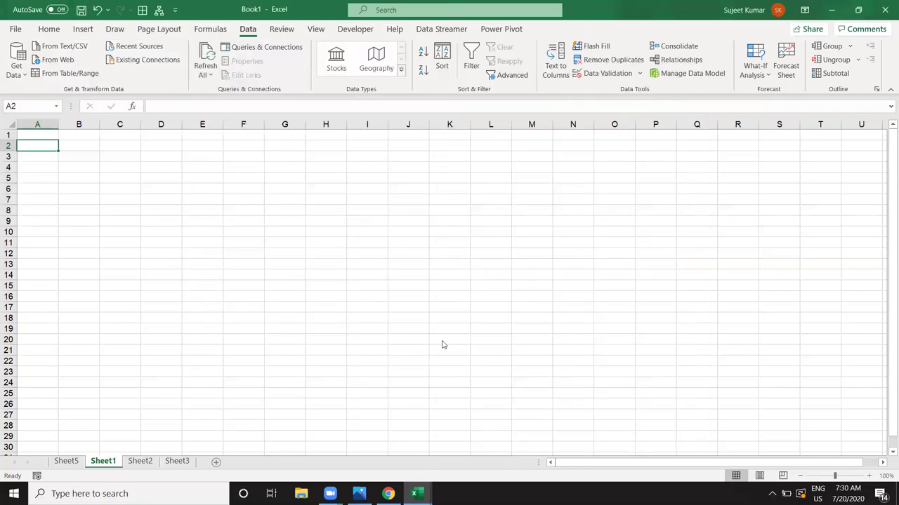
# - Import D1 as connection only, then delete the resulting duplicate D1 (2) query
pyautogui.click(378, 252)
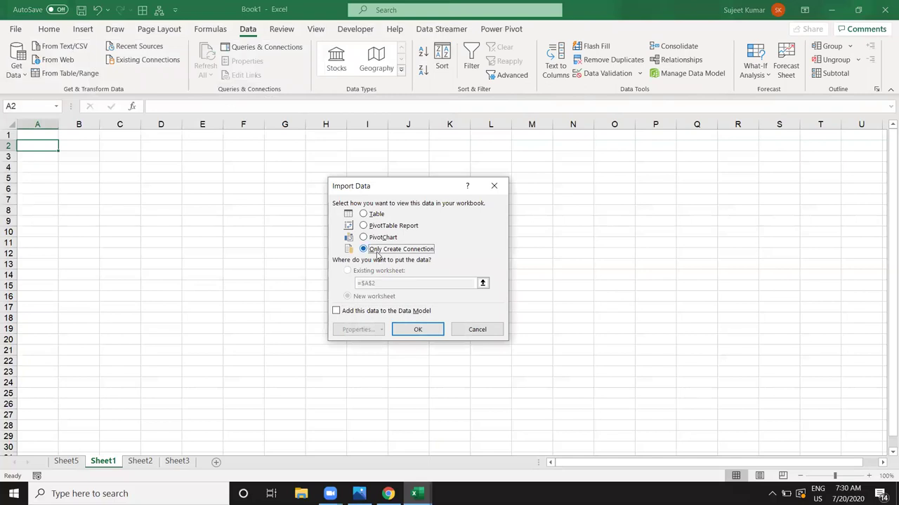
pyautogui.click(483, 330)
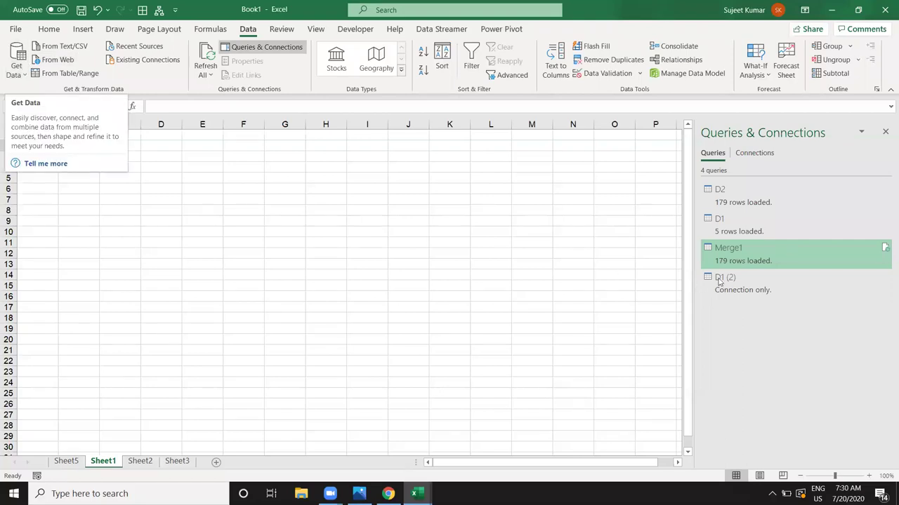
pyautogui.rightClick(751, 280)
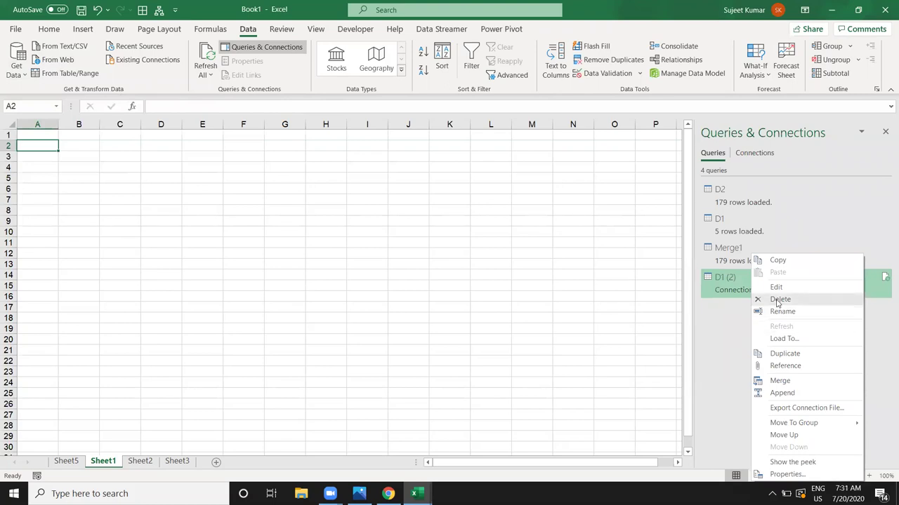
pyautogui.click(777, 301)
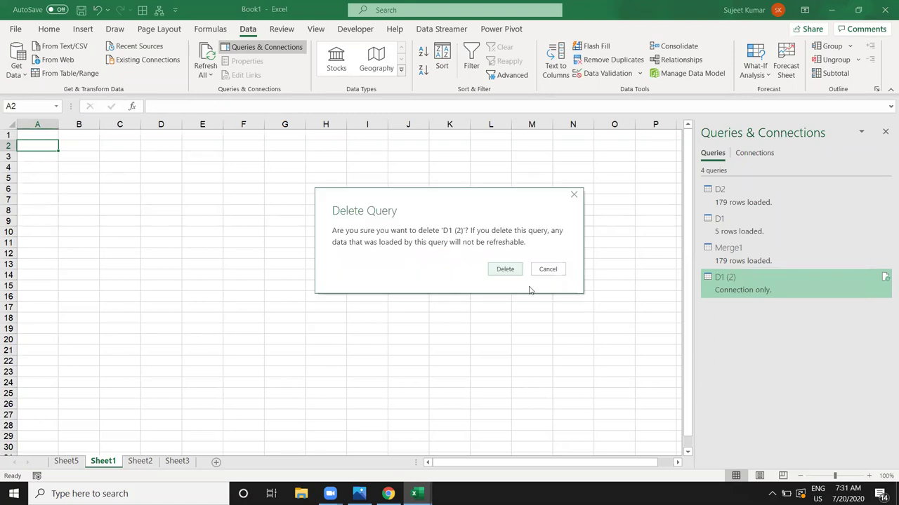
pyautogui.click(506, 272)
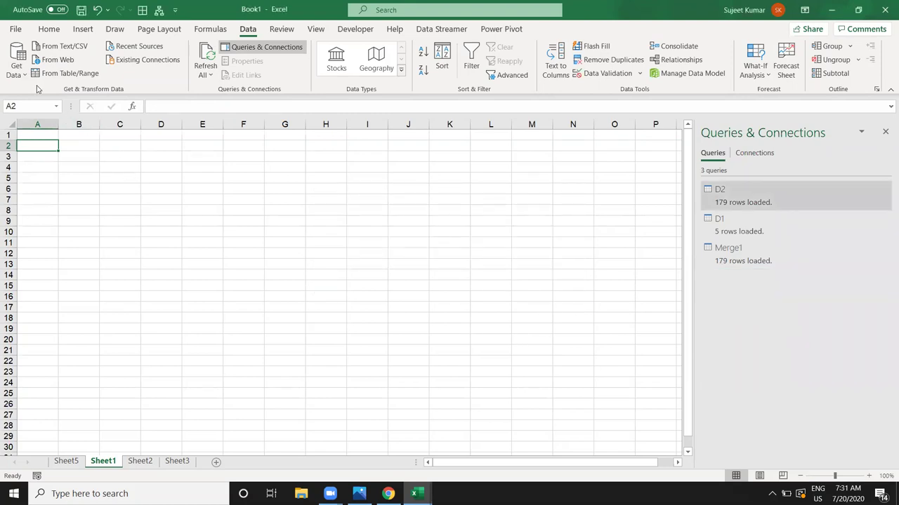
# - Dismiss the D2 query menu and switch to Sheet5 with the merged table
pyautogui.rightClick(727, 200)
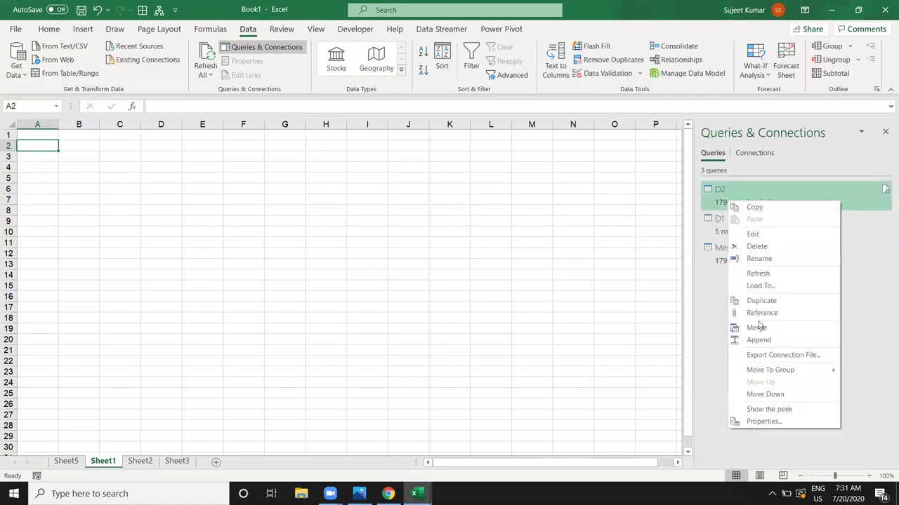
pyautogui.click(476, 241)
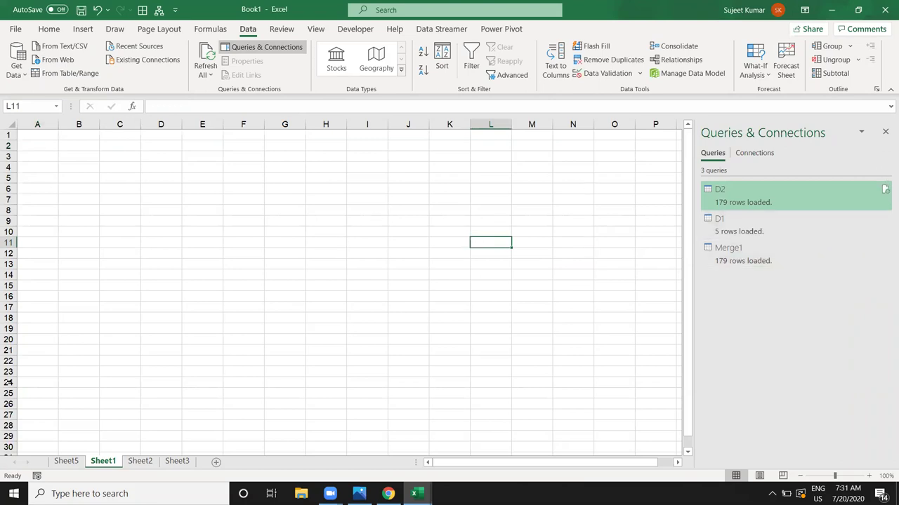
pyautogui.click(139, 464)
pyautogui.click(103, 461)
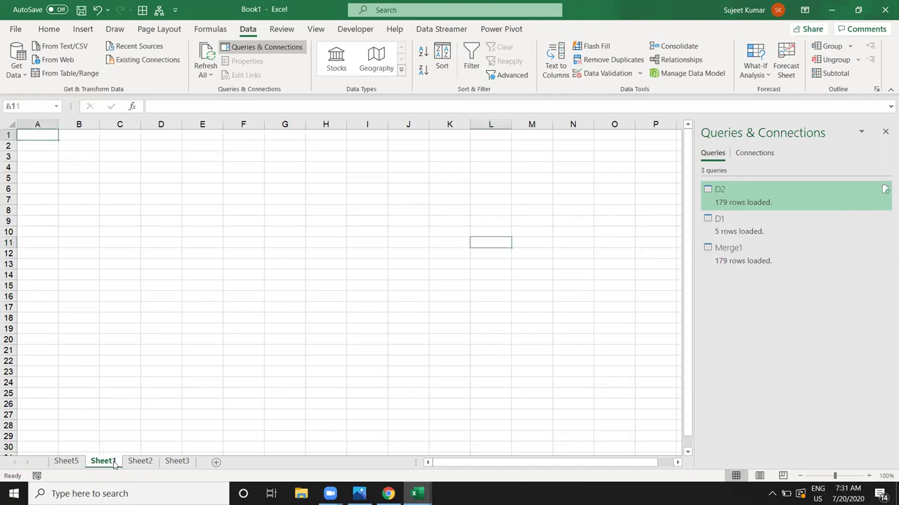
pyautogui.click(74, 463)
# - Select the table block B5:H20 on Sheet5 and scroll through it
pyautogui.click(560, 359)
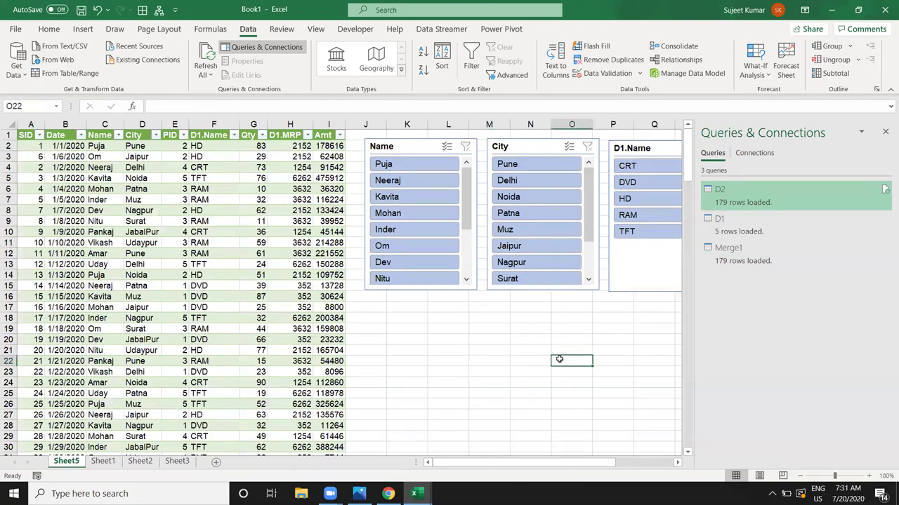
pyautogui.moveTo(75, 181); pyautogui.dragTo(272, 339)
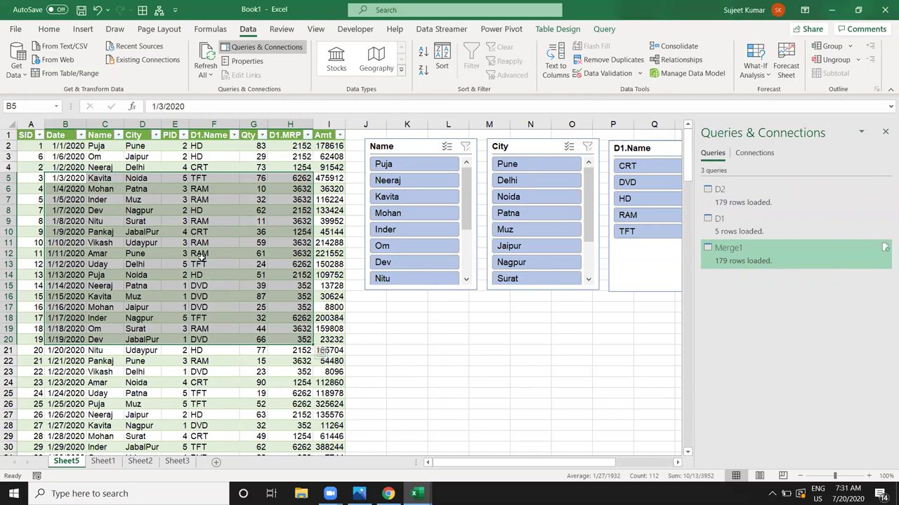
pyautogui.scroll(-4, 221, 293)
pyautogui.scroll(-6, 220, 293)
pyautogui.scroll(5, 220, 293)
pyautogui.scroll(5, 220, 292)
# - Pick Delhi in the City slicer so 18 of 179 records show
pyautogui.click(530, 181)
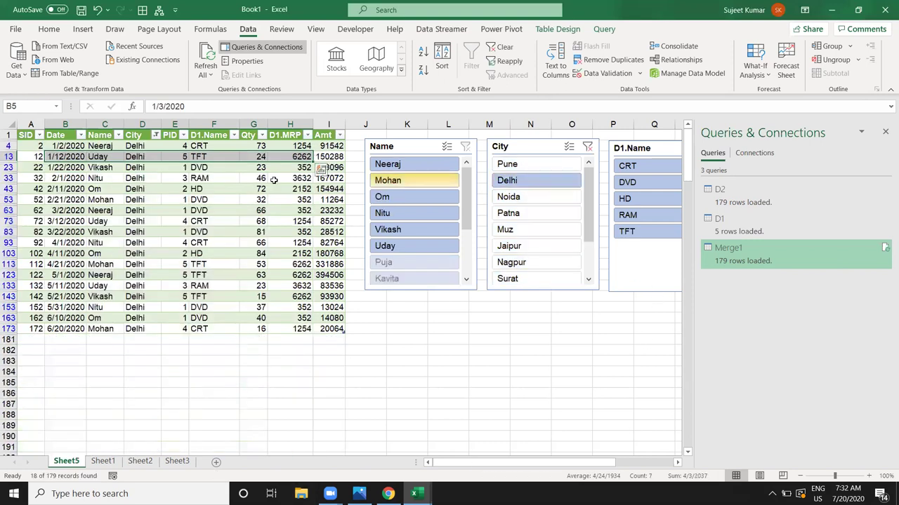
pyautogui.click(205, 189)
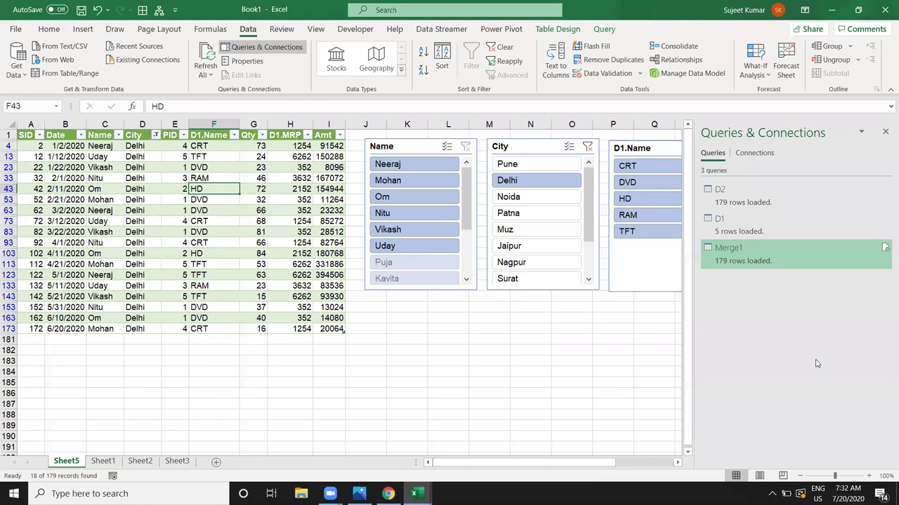
# - Edit Merge1 to filter City to Delhi only and reload the 18-row table
pyautogui.rightClick(788, 261)
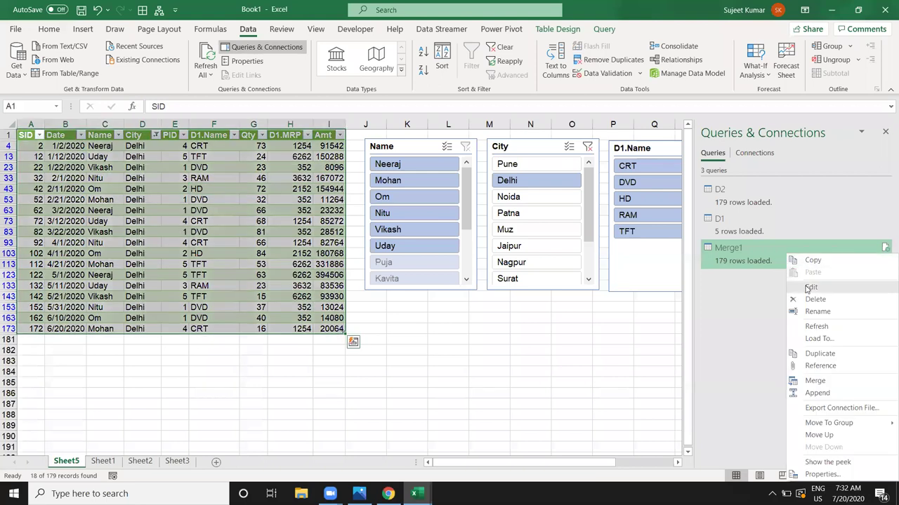
pyautogui.click(809, 287)
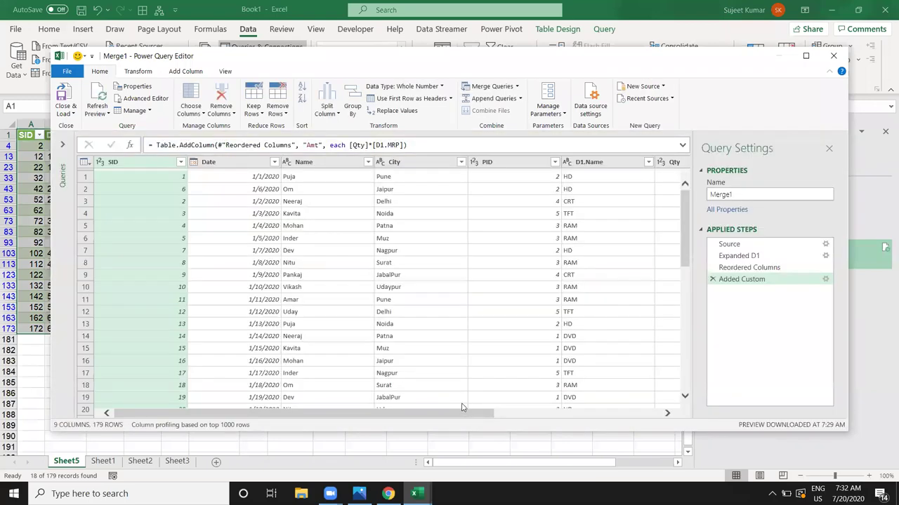
pyautogui.click(426, 191)
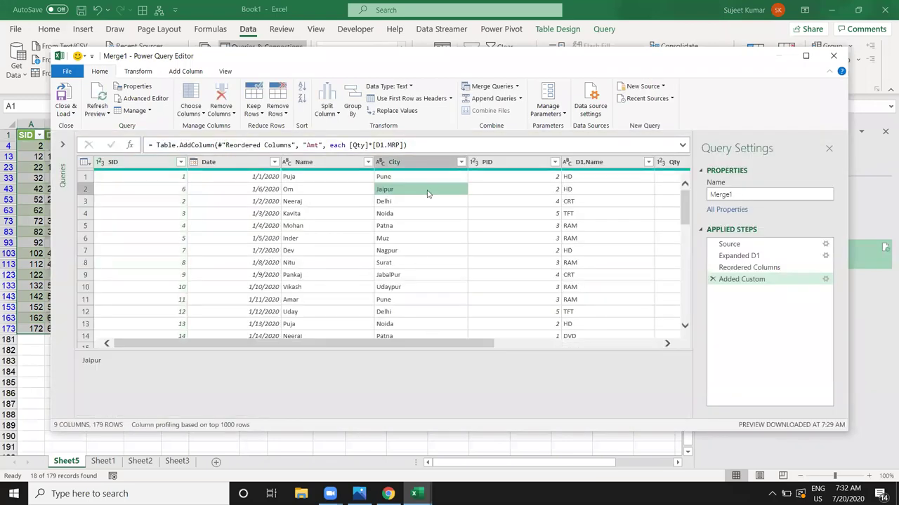
pyautogui.click(461, 163)
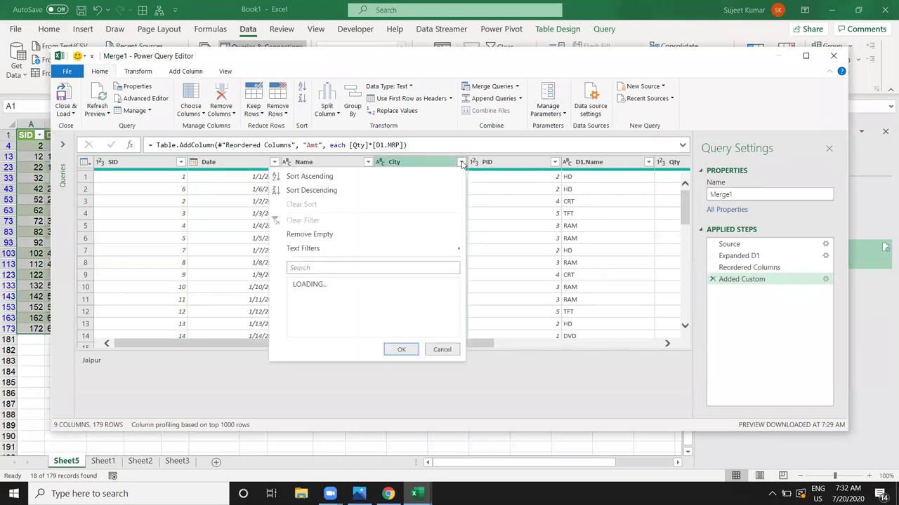
pyautogui.click(296, 284)
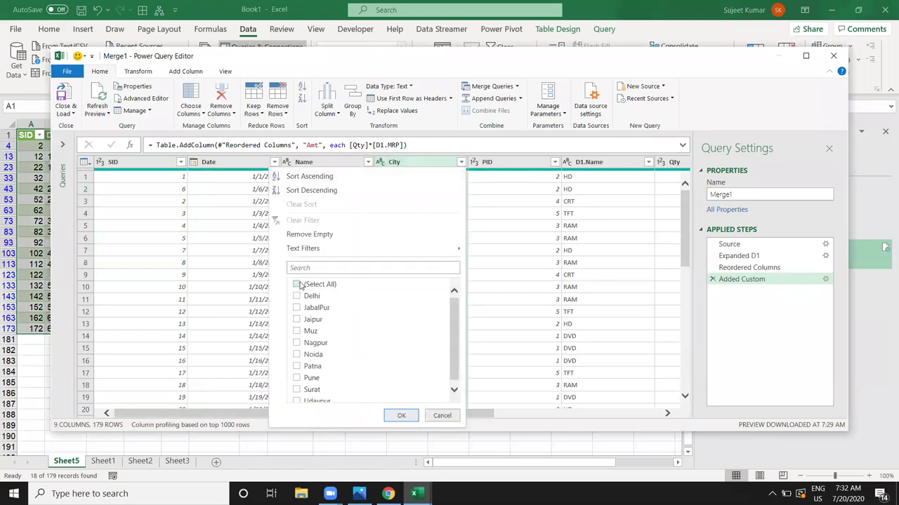
pyautogui.click(297, 296)
pyautogui.click(398, 416)
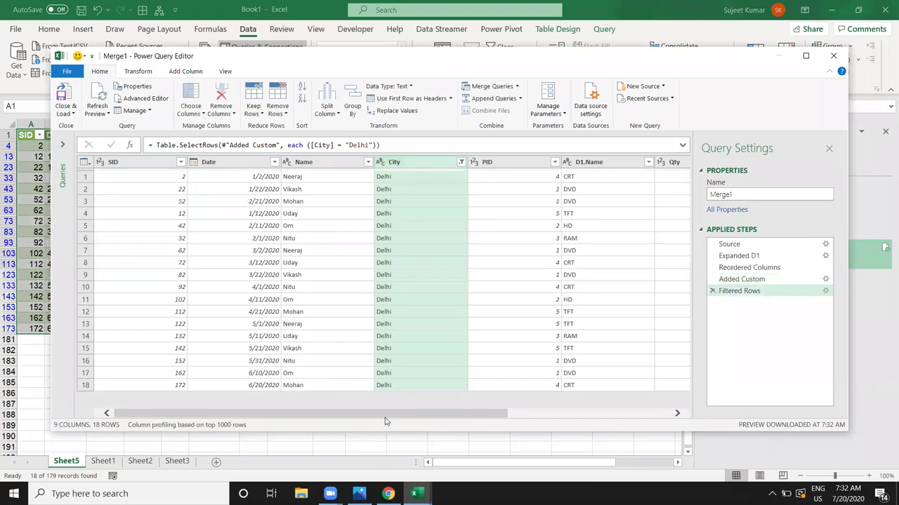
pyautogui.click(64, 98)
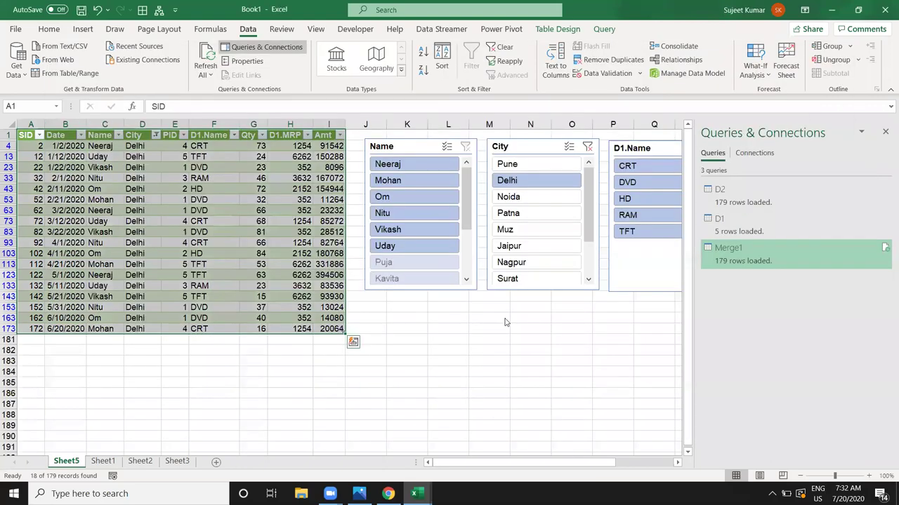
# - Delete the City, Name and D1.Name slicers beside the refreshed table
pyautogui.click(253, 253)
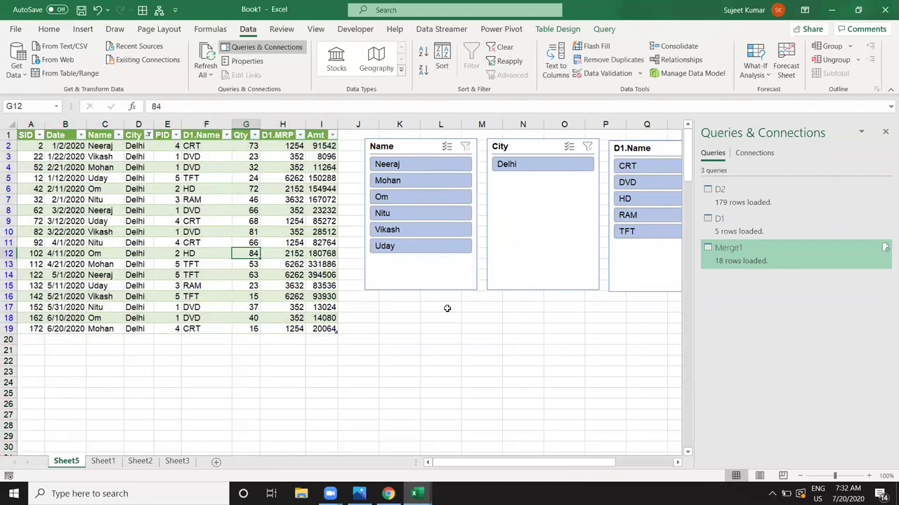
pyautogui.click(505, 350)
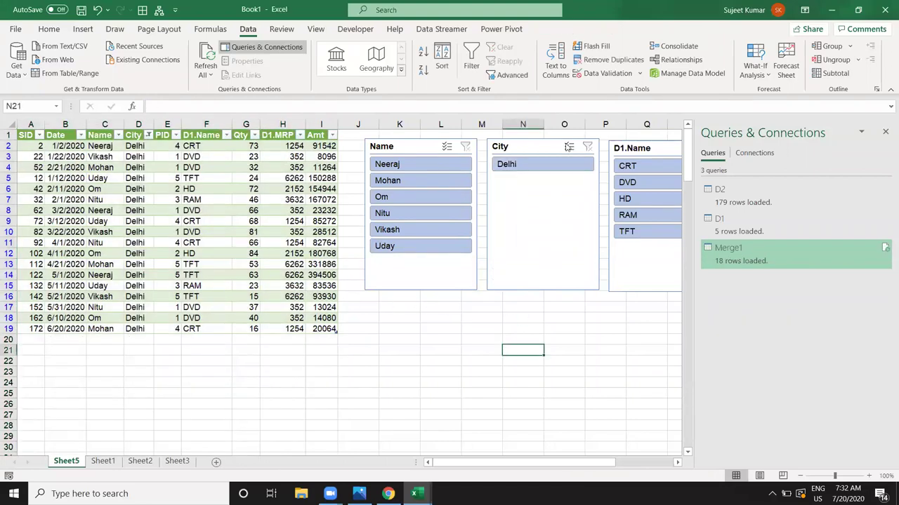
pyautogui.click(526, 147)
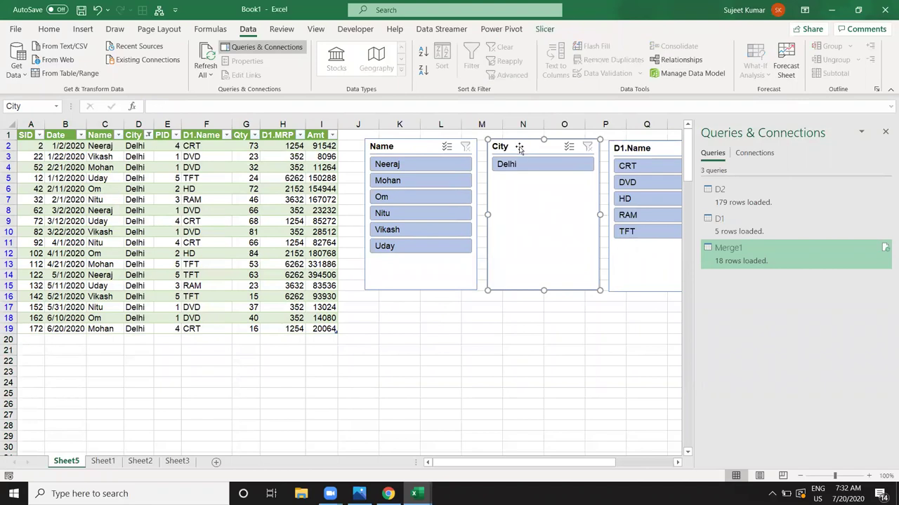
pyautogui.press('Delete')
pyautogui.click(420, 146)
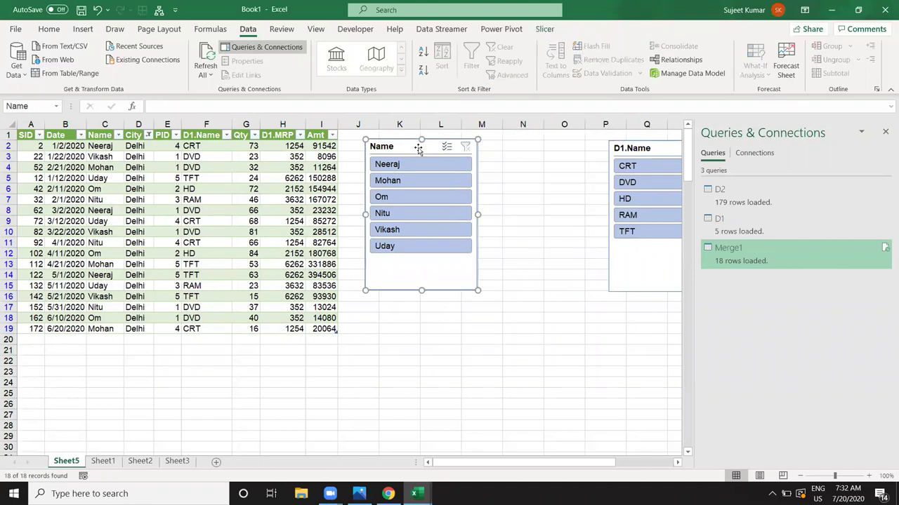
pyautogui.press('Delete')
pyautogui.click(624, 148)
pyautogui.press('Delete')
# - Clear the City column filter, leaving the 18 Delhi rows from Merge1
pyautogui.click(210, 156)
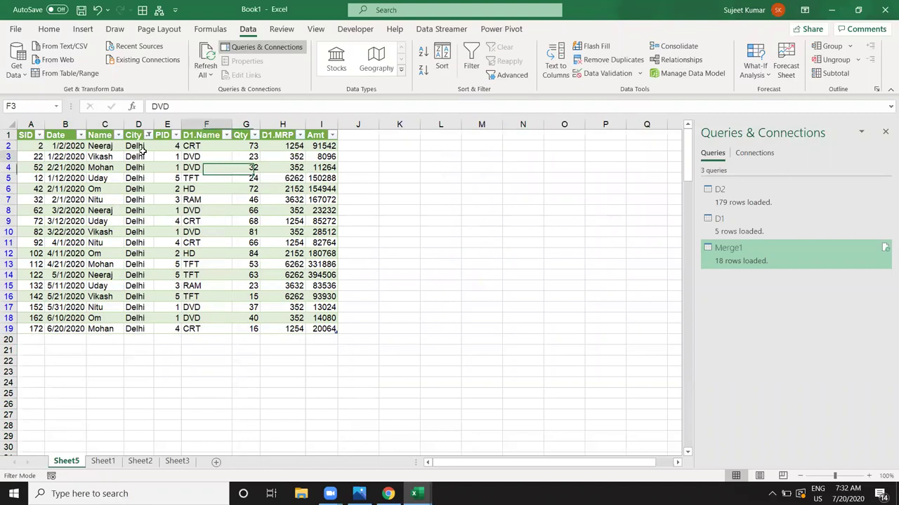
pyautogui.click(148, 135)
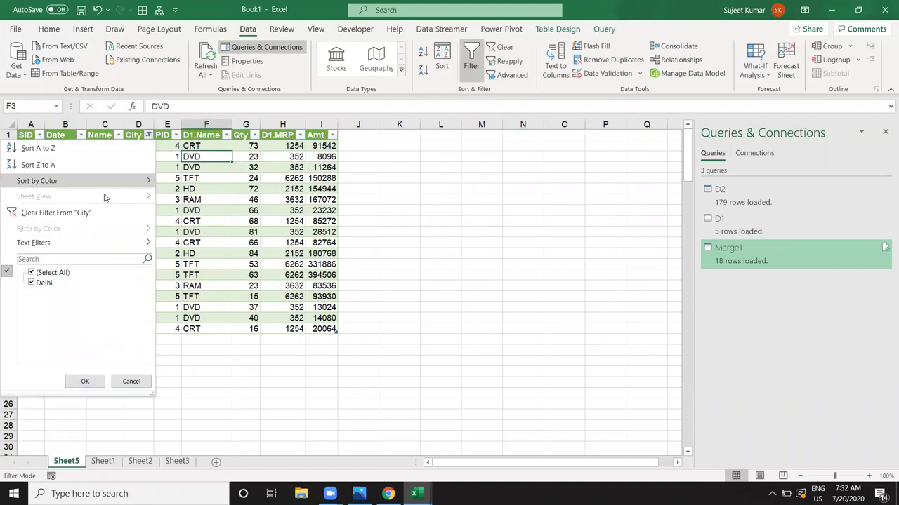
pyautogui.click(33, 272)
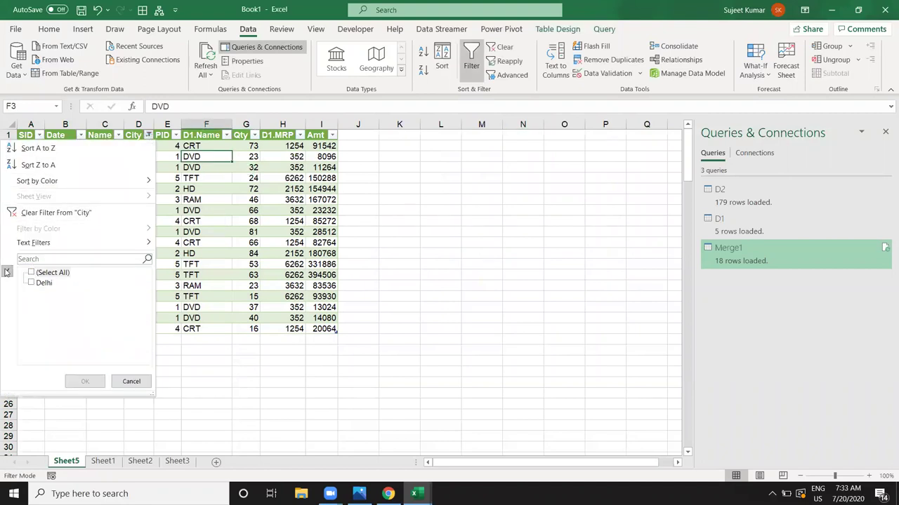
pyautogui.click(40, 274)
pyautogui.click(69, 213)
pyautogui.click(146, 201)
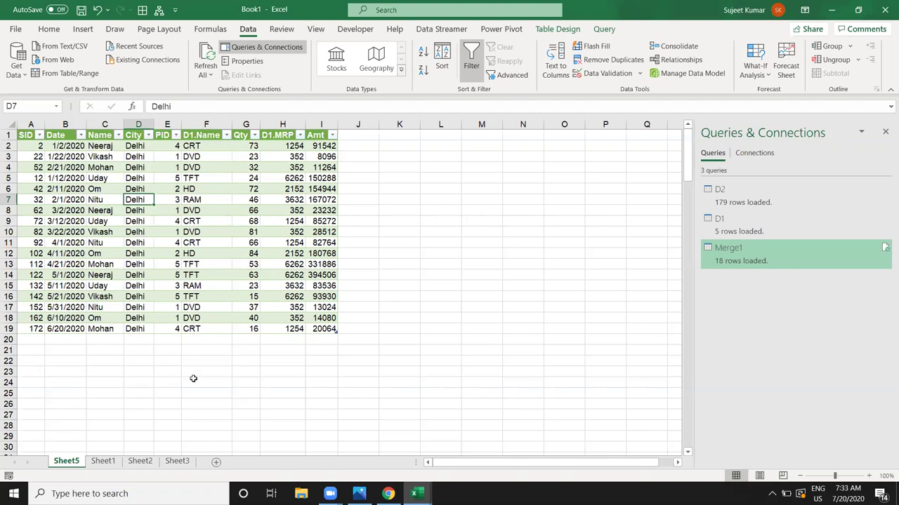
# - Permanently delete Sheet5 from Book1 and create the new blank workbook Book3
pyautogui.rightClick(71, 466)
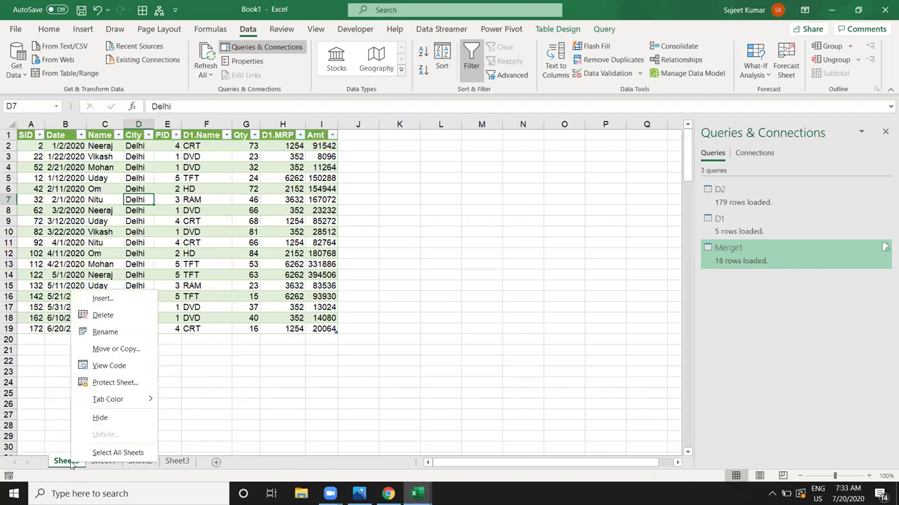
pyautogui.click(100, 319)
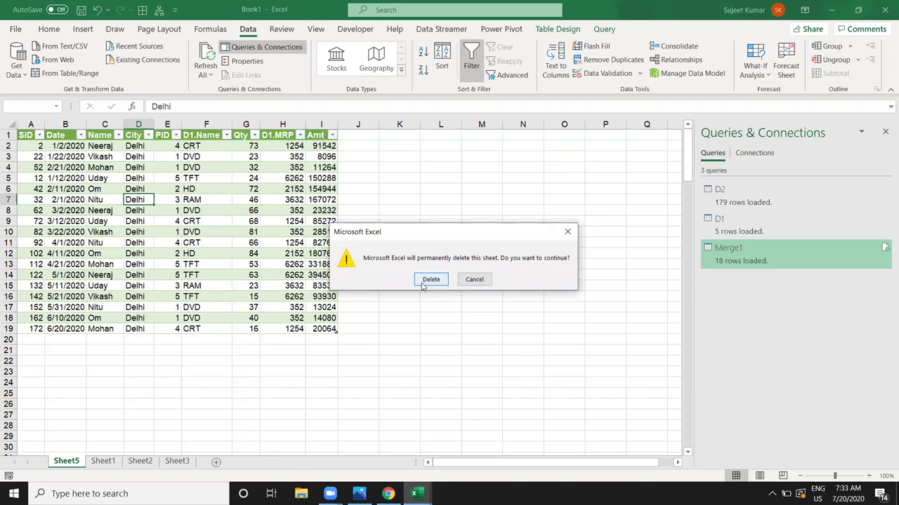
pyautogui.click(430, 279)
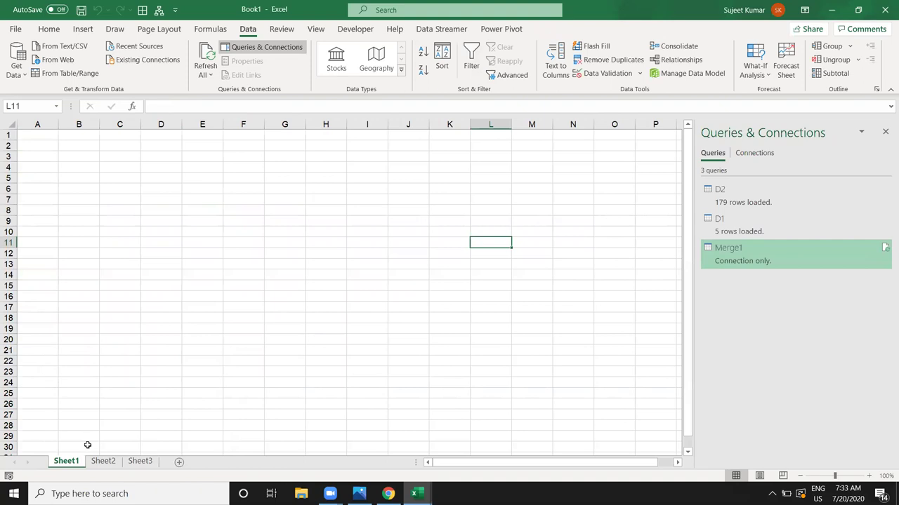
pyautogui.hotkey('ctrl', 'n')
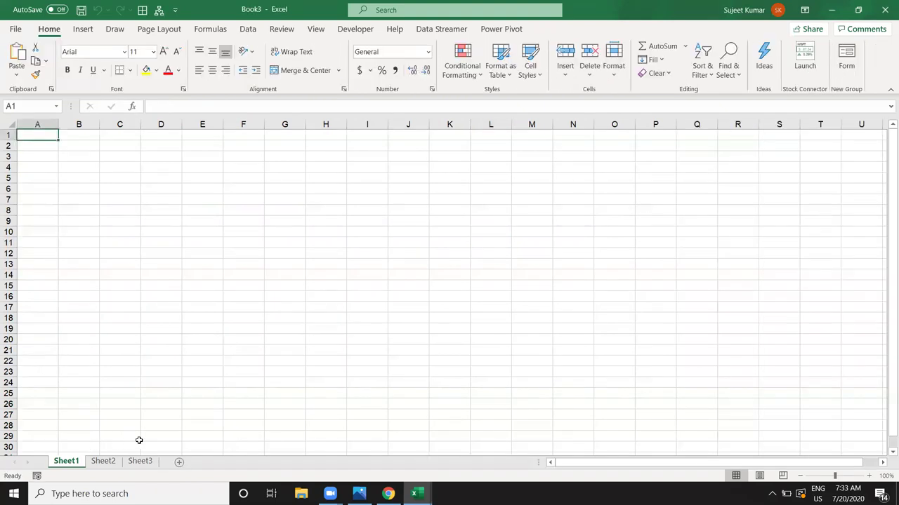
# - Rename Book3's Sheet1, Sheet2 and Sheet3 tabs to D1, D2 and D3
pyautogui.doubleClick(75, 461)
pyautogui.write('D1')
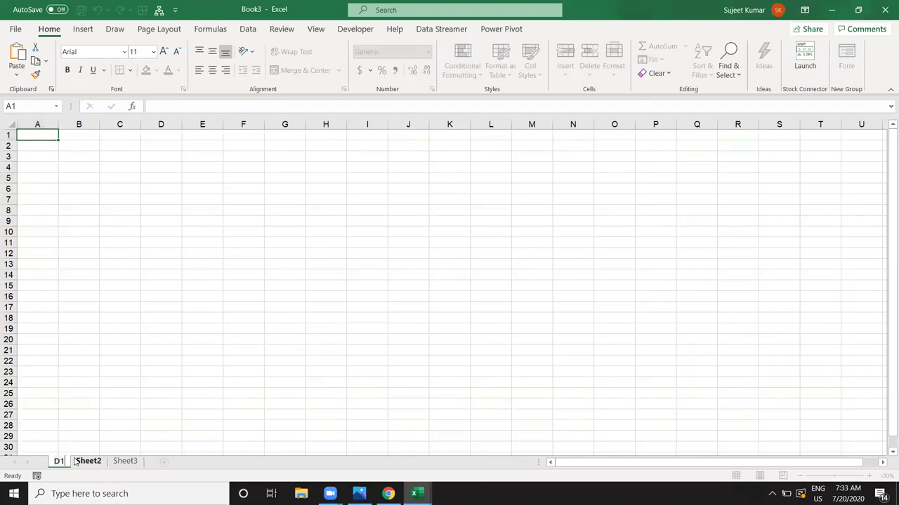
pyautogui.click(84, 462)
pyautogui.doubleClick(83, 462)
pyautogui.write('D2')
pyautogui.click(116, 417)
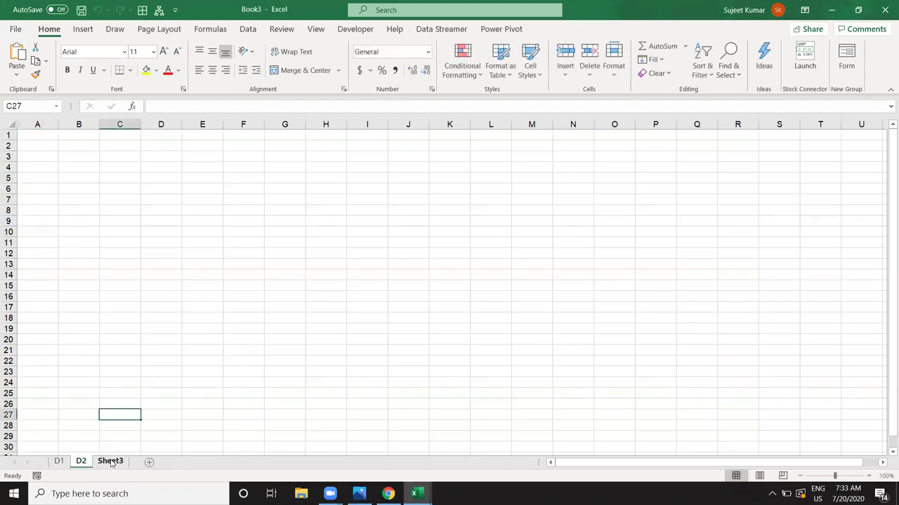
pyautogui.click(110, 461)
pyautogui.doubleClick(110, 461)
pyautogui.write('D3')
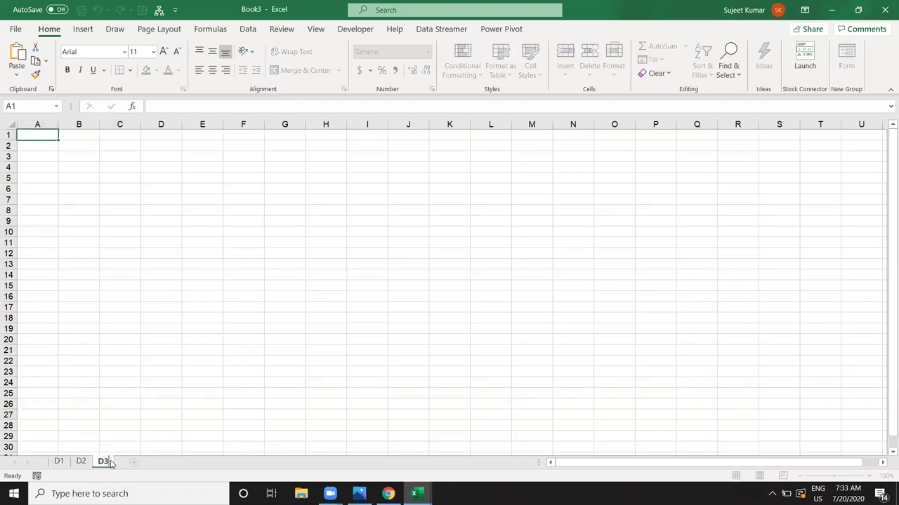
pyautogui.click(96, 390)
pyautogui.click(59, 464)
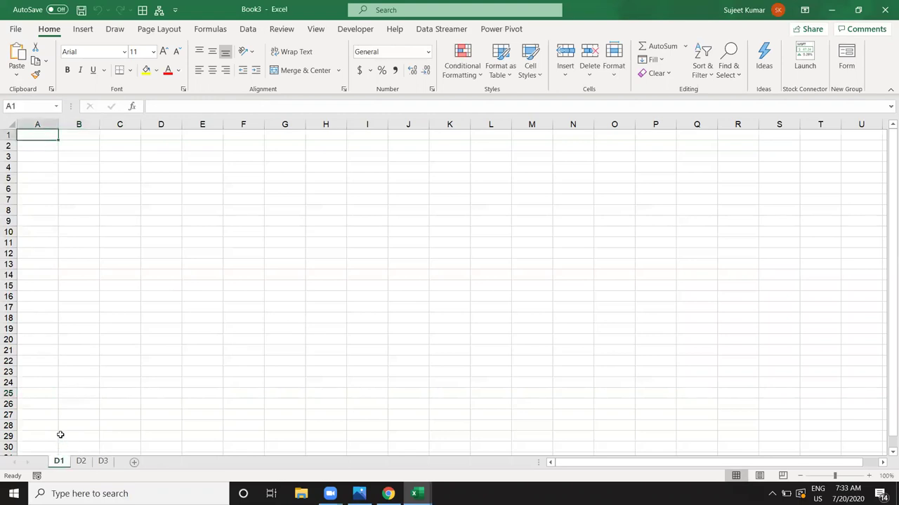
# - Enter headers Name in A1 and Jan in B1, extending month headers through Aug
pyautogui.write('NAme')
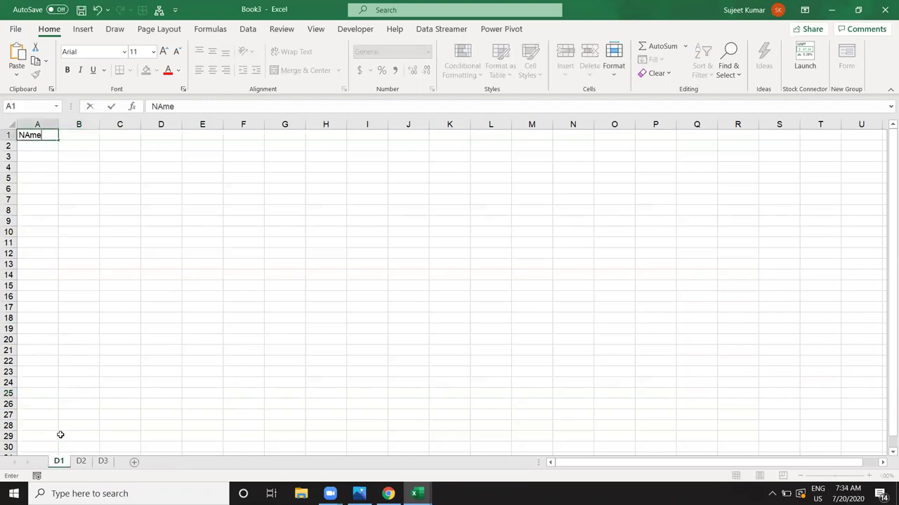
pyautogui.press('Return')
pyautogui.press('Up')
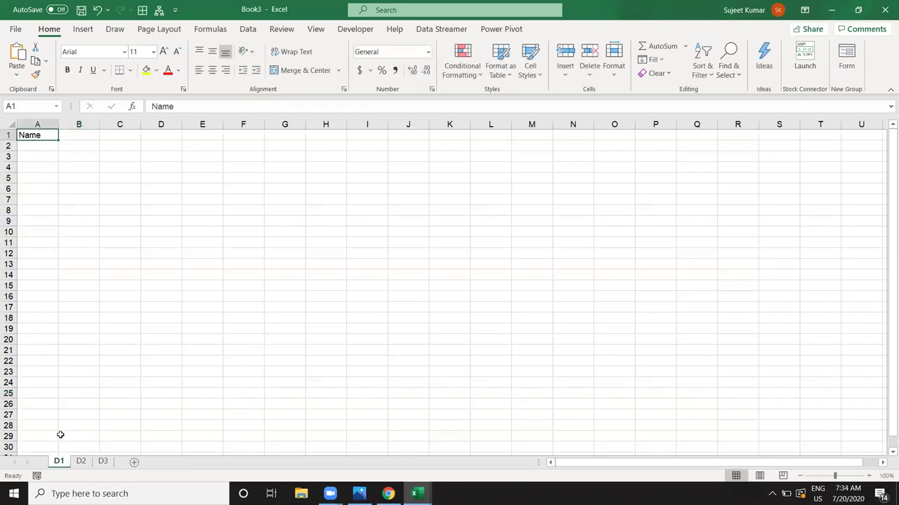
pyautogui.press('Right')
pyautogui.write('Jan')
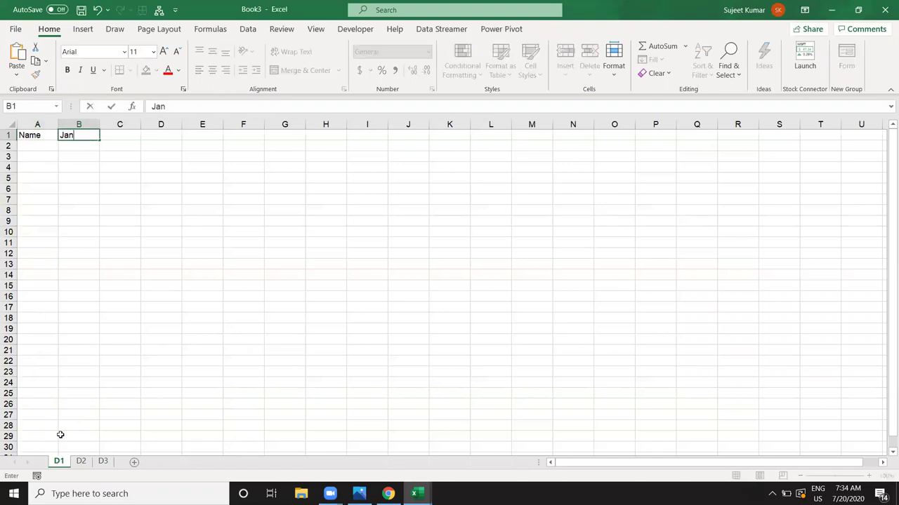
pyautogui.click(78, 255)
pyautogui.click(81, 134)
pyautogui.moveTo(99, 140); pyautogui.dragTo(379, 148)
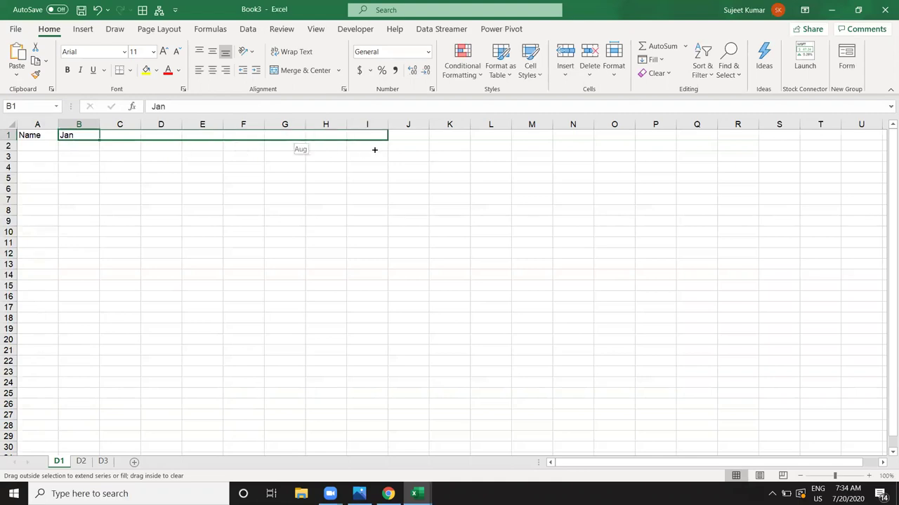
# - Enter Puja in A2 and fill names down column A to row 33
pyautogui.click(35, 149)
pyautogui.write('Puja')
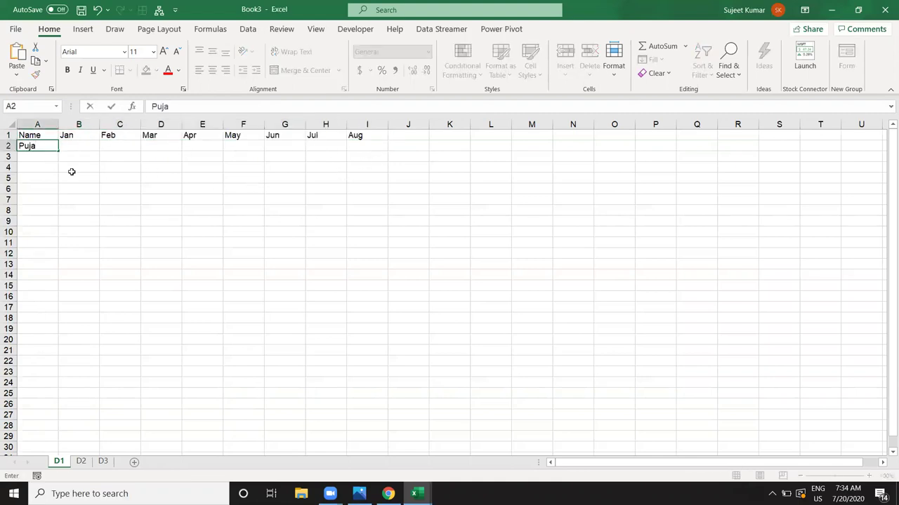
pyautogui.click(70, 175)
pyautogui.click(52, 144)
pyautogui.moveTo(57, 148); pyautogui.dragTo(56, 440)
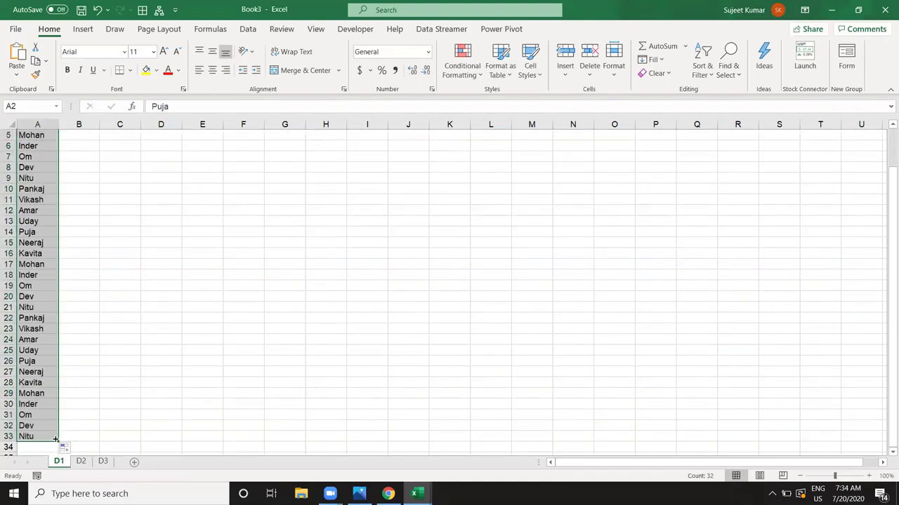
# - Enter the formula =RANDBETWEEN(10,90) in cell B2
pyautogui.hotkey('ctrl', 'Home')
pyautogui.press('Right')
pyautogui.press('Down')
pyautogui.press('F2')
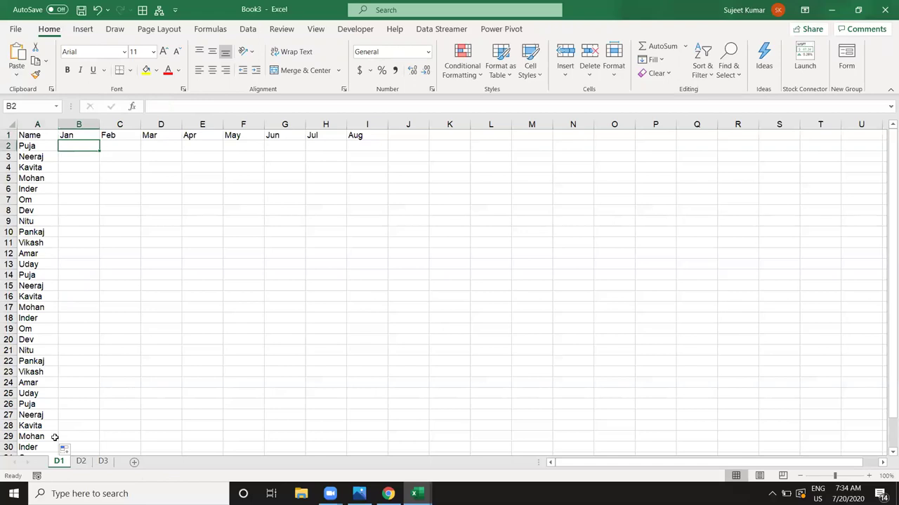
pyautogui.write('=ra')
pyautogui.press('Down')
pyautogui.press('Down')
pyautogui.press('Down')
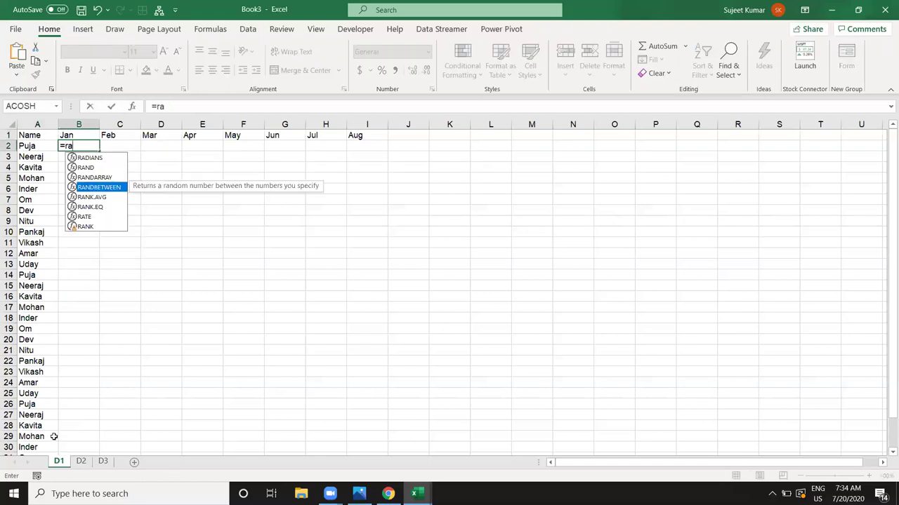
pyautogui.press('Tab')
pyautogui.write('10')
pyautogui.write(',5')
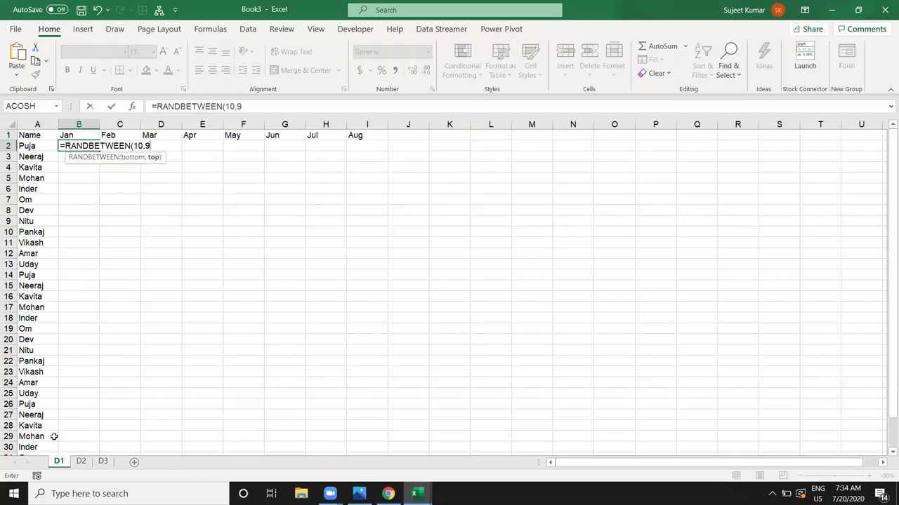
pyautogui.write('0')
pyautogui.press('Return')
# - Copy the B2 random-number formula across row 2 to the Aug column (B2:I2)
pyautogui.press('Up')
pyautogui.press('Up')
pyautogui.hotkey('ctrl', 'Right')
pyautogui.press('Down')
pyautogui.hotkey('shift', 'ctrl', 'Left')
pyautogui.hotkey('ctrl', 'r')
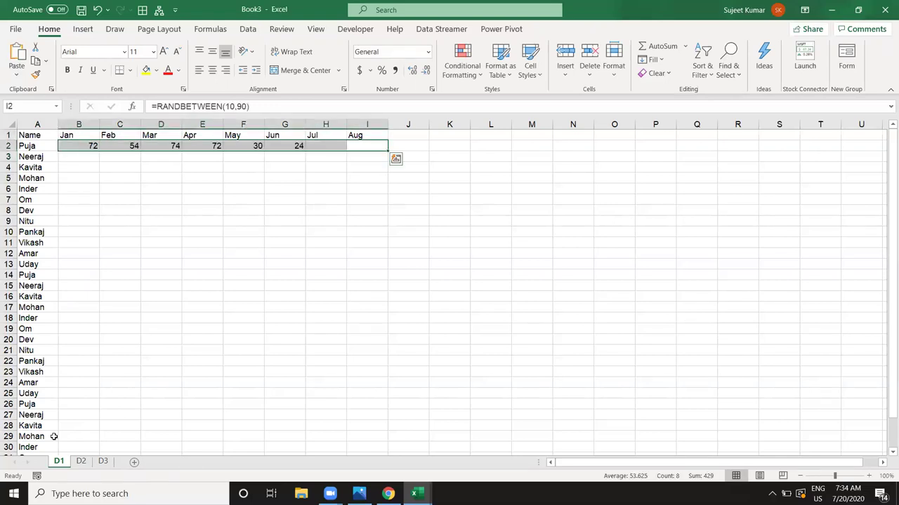
pyautogui.press('Home')
# - Fill the random-number formulas down B2:I33 for every name row
pyautogui.hotkey('ctrl', 'Down')
pyautogui.hotkey('ctrl', 'Right')
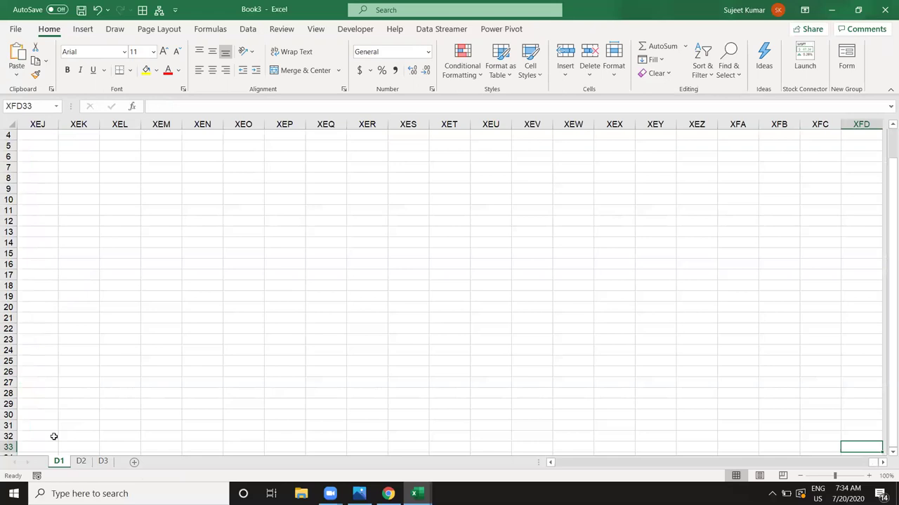
pyautogui.press('Up')
pyautogui.press('Left')
pyautogui.press('Left')
pyautogui.press('Right')
pyautogui.hotkey('ctrl', 'Left')
pyautogui.press('Down')
pyautogui.press('Down')
pyautogui.press('Right')
pyautogui.hotkey('ctrl', 'shift', 'Up')
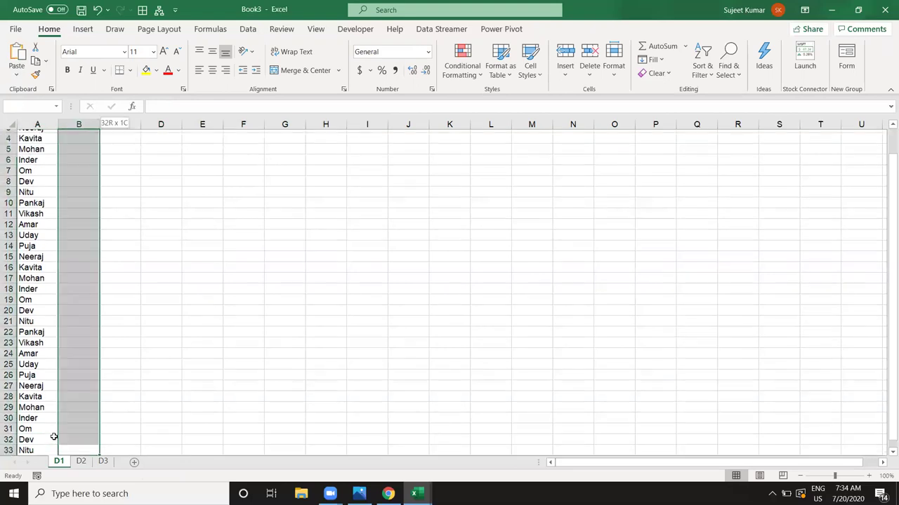
pyautogui.hotkey('shift', 'Right')
pyautogui.hotkey('shift', 'Right')
pyautogui.hotkey('shift', 'Right')
pyautogui.hotkey('shift', 'Right')
pyautogui.hotkey('shift', 'Right')
pyautogui.hotkey('shift', 'Right')
pyautogui.hotkey('shift', 'Right')
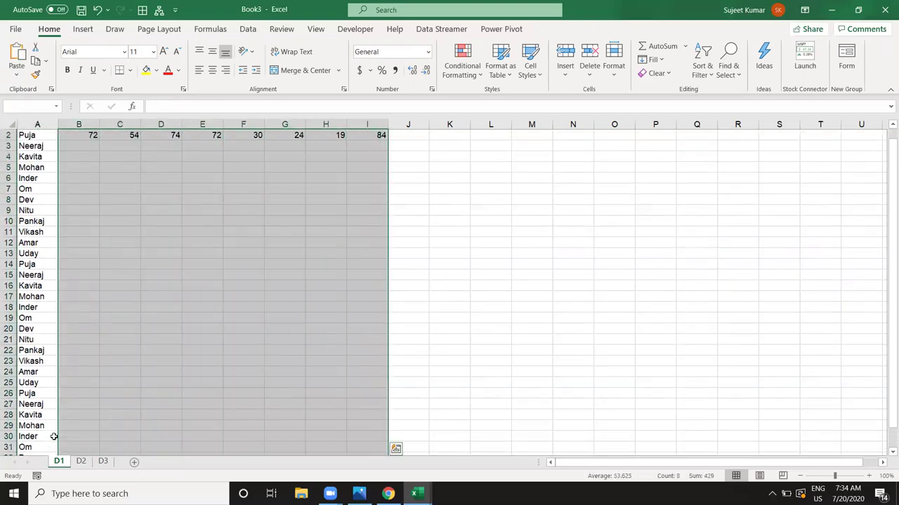
pyautogui.press('Up')
# - Select the entire Name and Jan–Aug table on D1
pyautogui.press('Left')
pyautogui.hotkey('ctrl', 'shift', 'Right')
pyautogui.hotkey('ctrl', 'shift', 'Down')
# - Copy the D1 table to cell A1 on sheets D2 and D3, then group D1–D3
pyautogui.hotkey('ctrl', 'c')
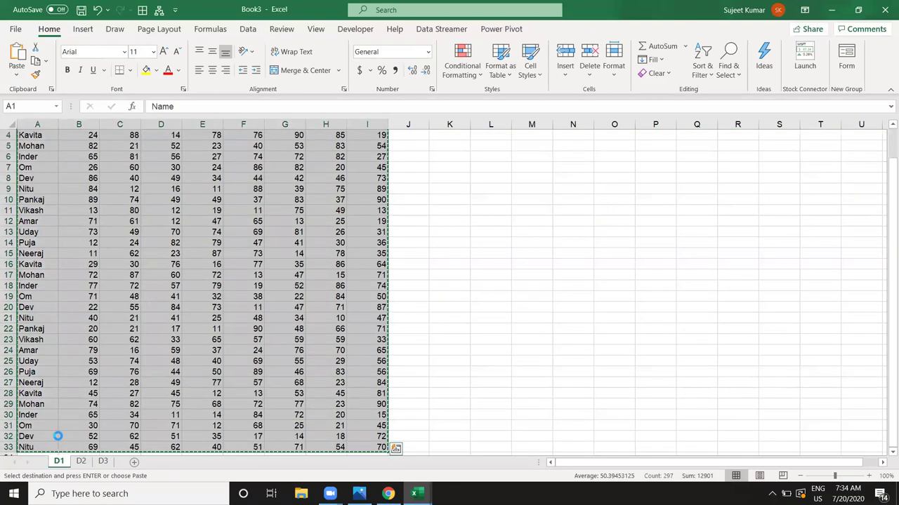
pyautogui.click(81, 463)
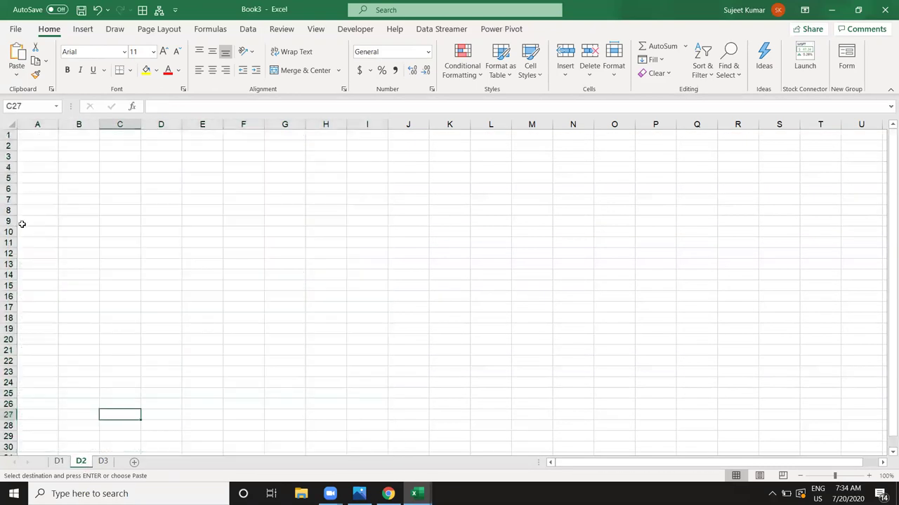
pyautogui.click(33, 135)
pyautogui.hotkey('ctrl', 'v')
pyautogui.click(102, 461)
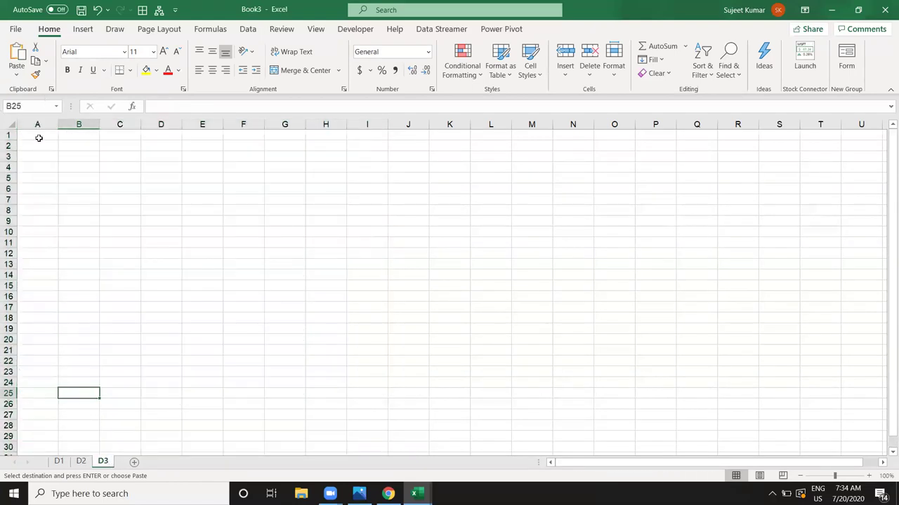
pyautogui.click(38, 138)
pyautogui.hotkey('ctrl', 'v')
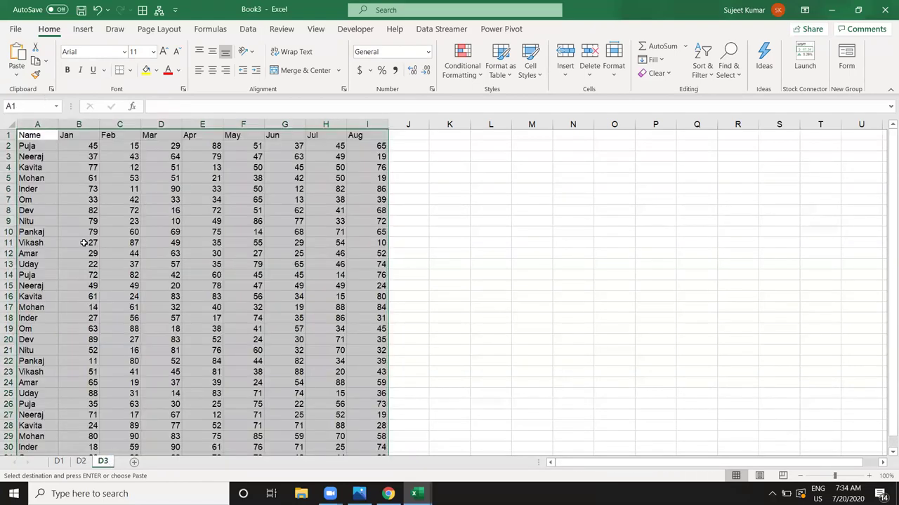
pyautogui.keyDown('shift'); pyautogui.click(60, 462); pyautogui.keyUp('shift')
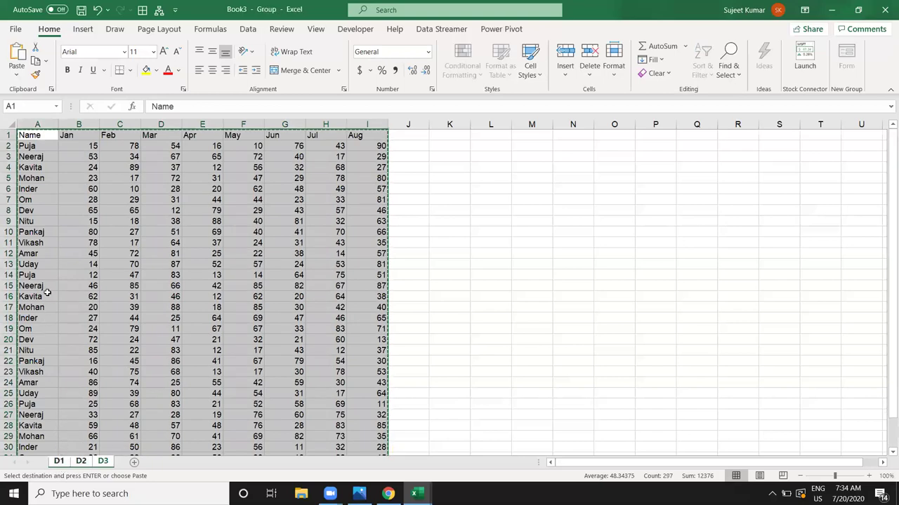
pyautogui.click(16, 75)
# - Paste the grouped sheets' tables as plain values and save the workbook as APData.xlsm
pyautogui.click(15, 167)
pyautogui.click(128, 198)
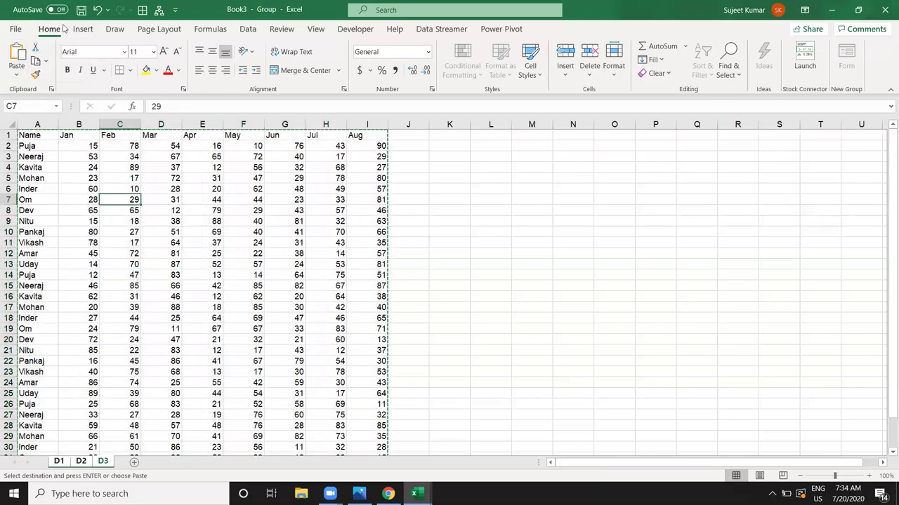
pyautogui.click(81, 10)
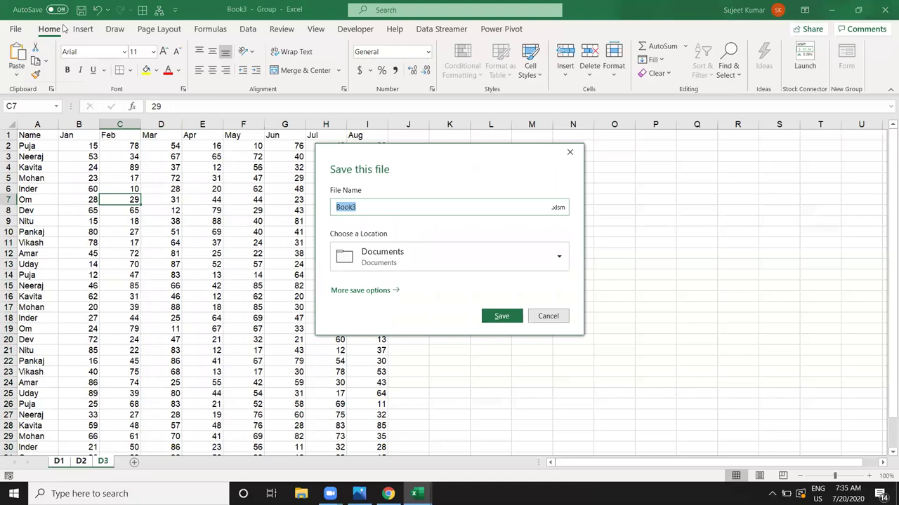
pyautogui.write('APData')
pyautogui.click(494, 318)
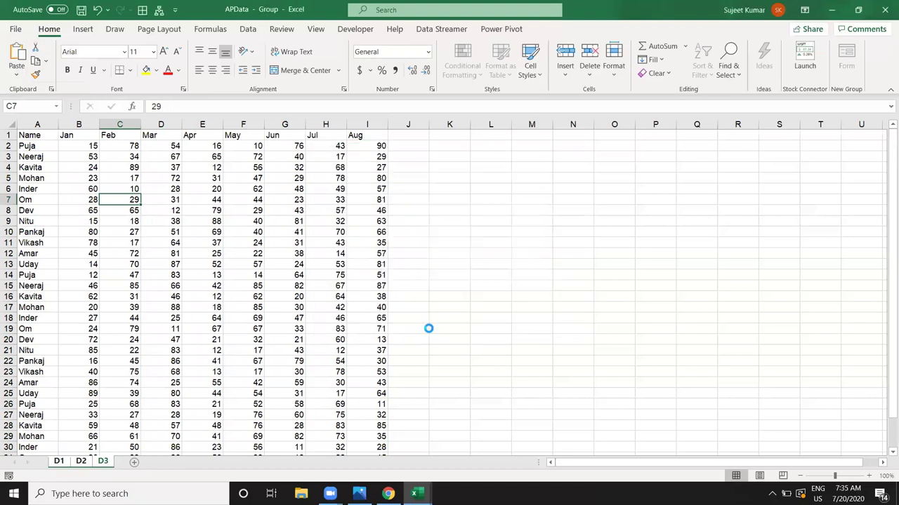
pyautogui.click(490, 276)
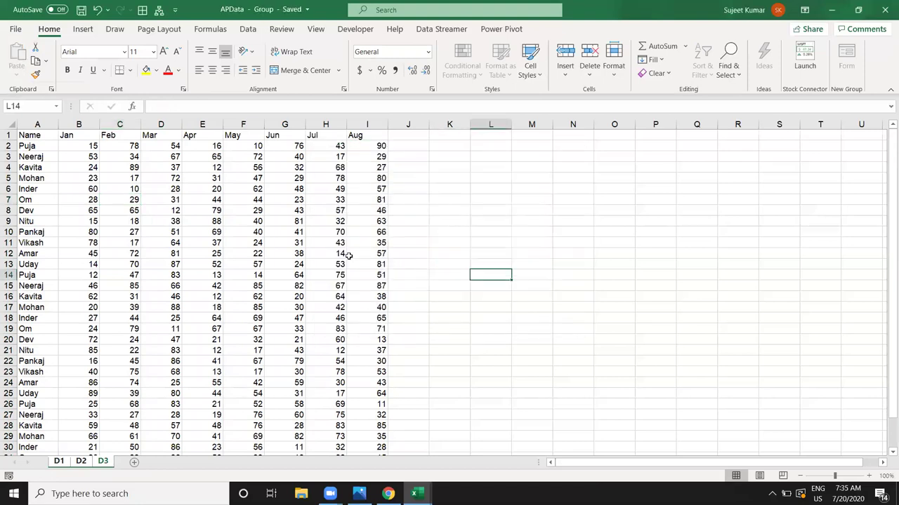
pyautogui.click(370, 254)
# - Close APData and delete the Merge1 query from Book1
pyautogui.click(884, 10)
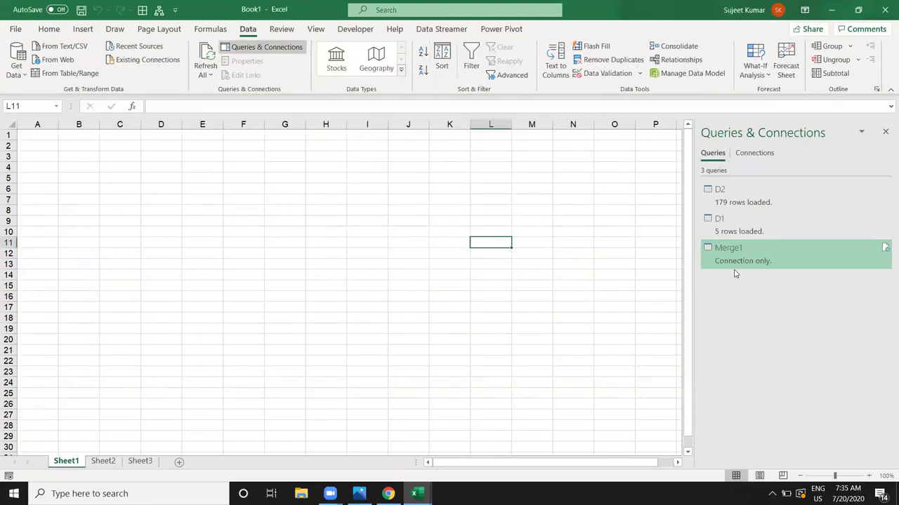
pyautogui.rightClick(735, 256)
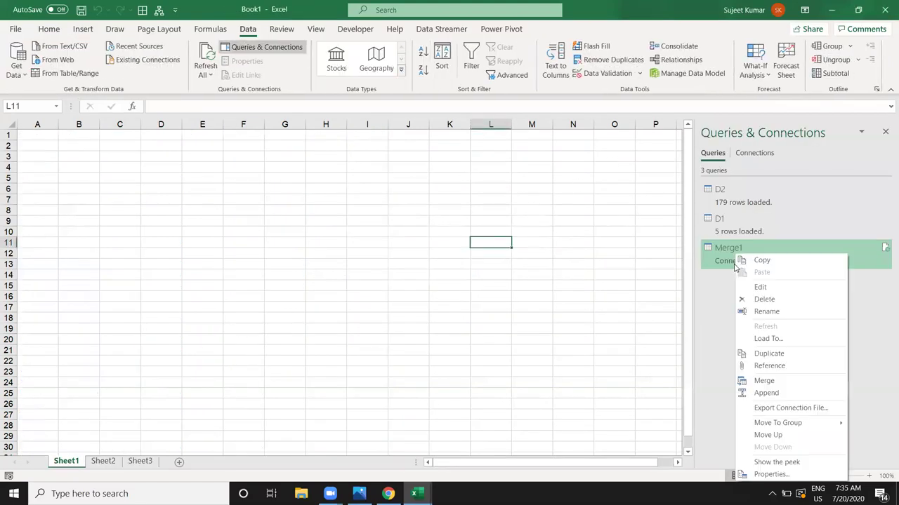
pyautogui.click(764, 300)
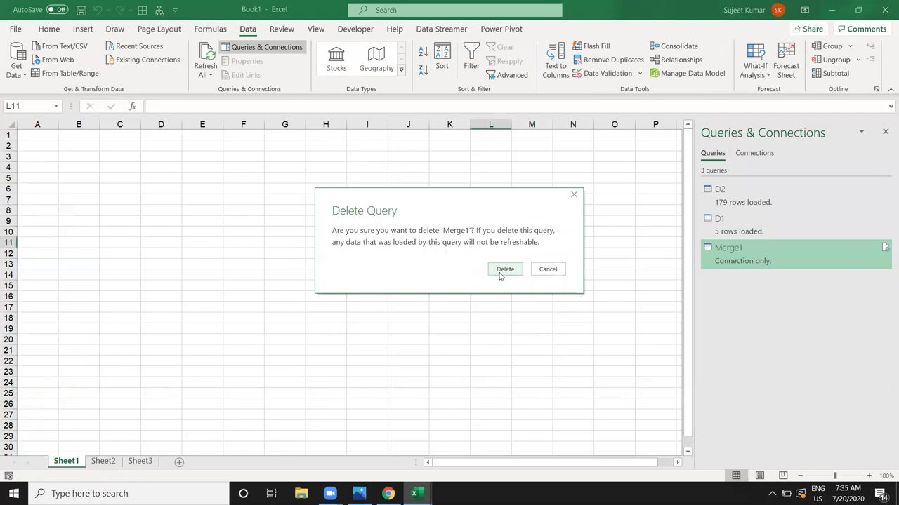
pyautogui.click(505, 269)
# - Delete the D1 and D2 queries and close the Queries & Connections pane
pyautogui.rightClick(725, 230)
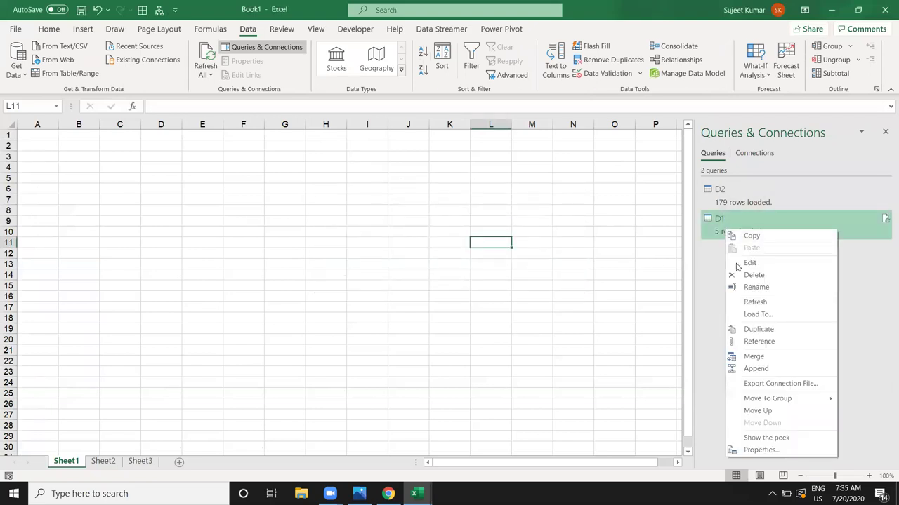
pyautogui.click(749, 275)
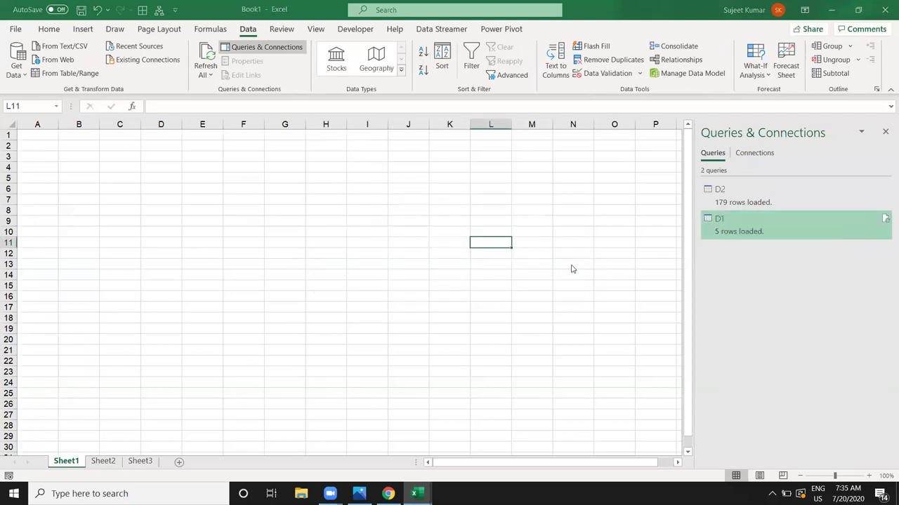
pyautogui.click(504, 270)
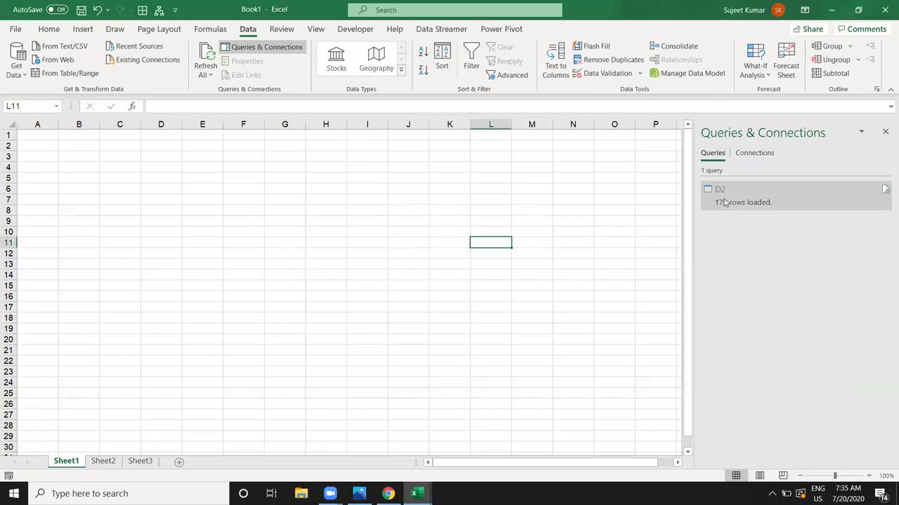
pyautogui.rightClick(724, 202)
pyautogui.click(747, 246)
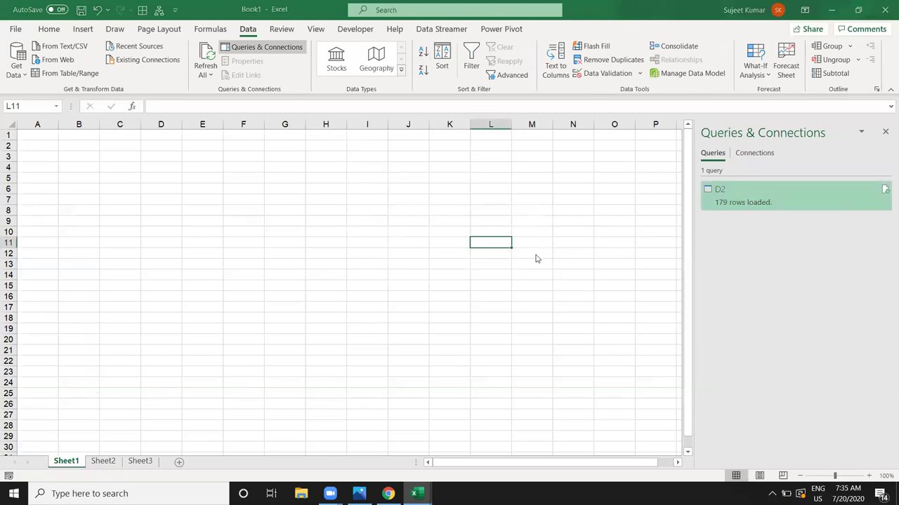
pyautogui.click(504, 269)
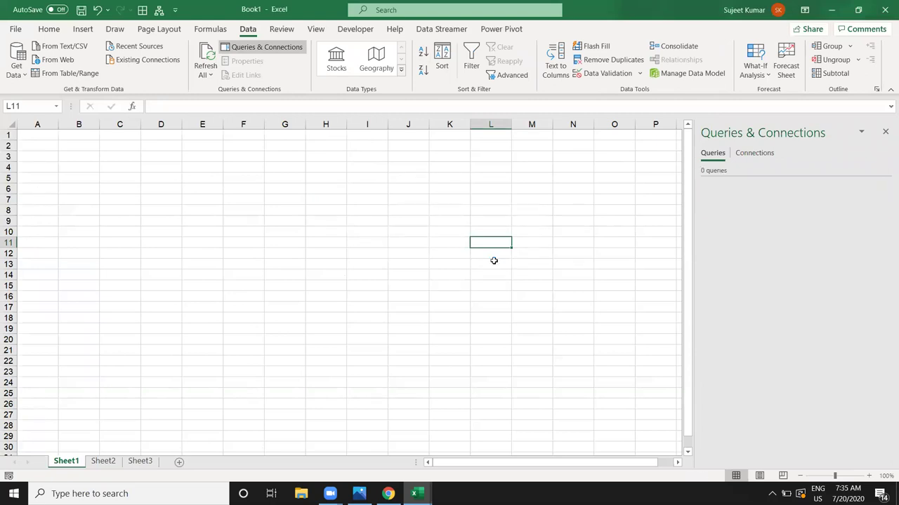
pyautogui.click(885, 130)
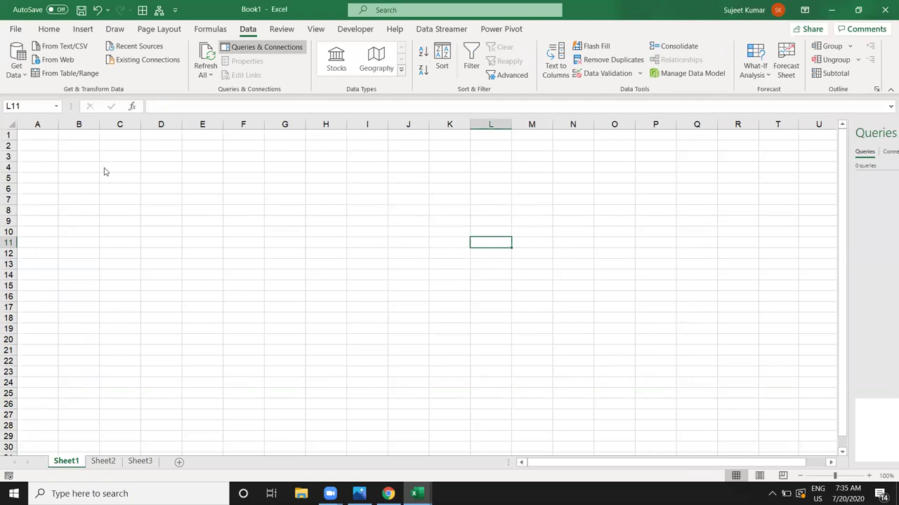
pyautogui.hotkey('ctrl', 'Home')
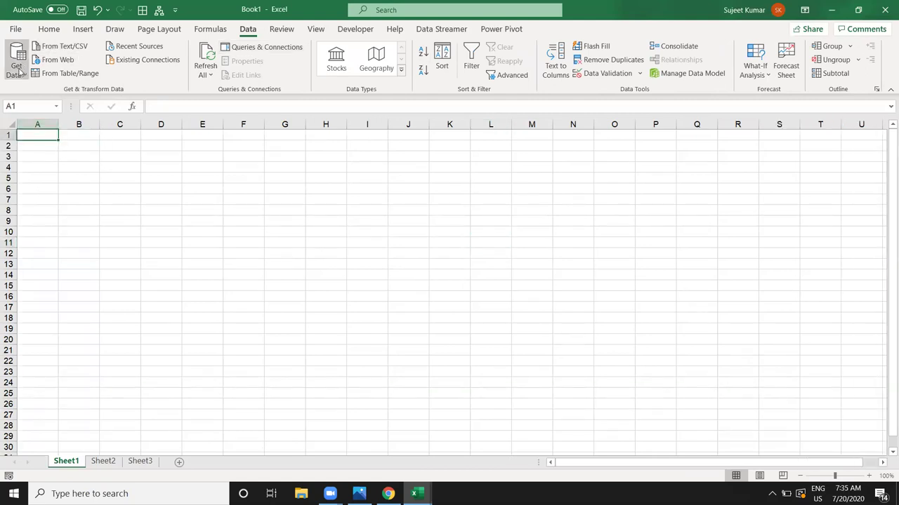
# - Import data From Workbook, choosing APData.xlsm in the Documents folder
pyautogui.click(17, 63)
pyautogui.click(151, 97)
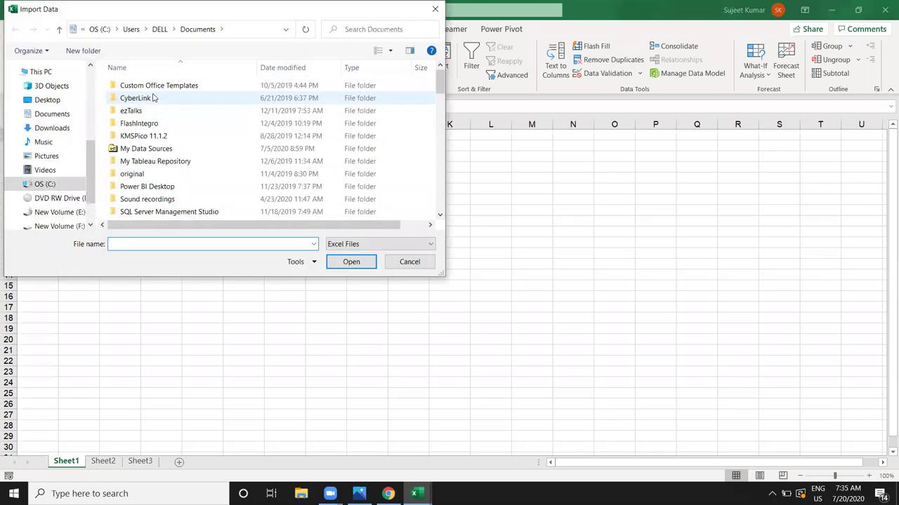
pyautogui.click(52, 114)
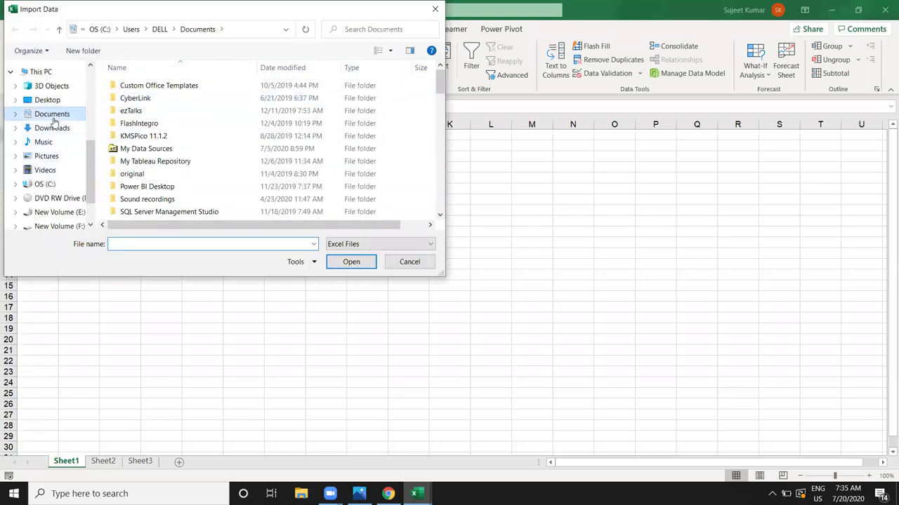
pyautogui.click(137, 86)
pyautogui.click(349, 261)
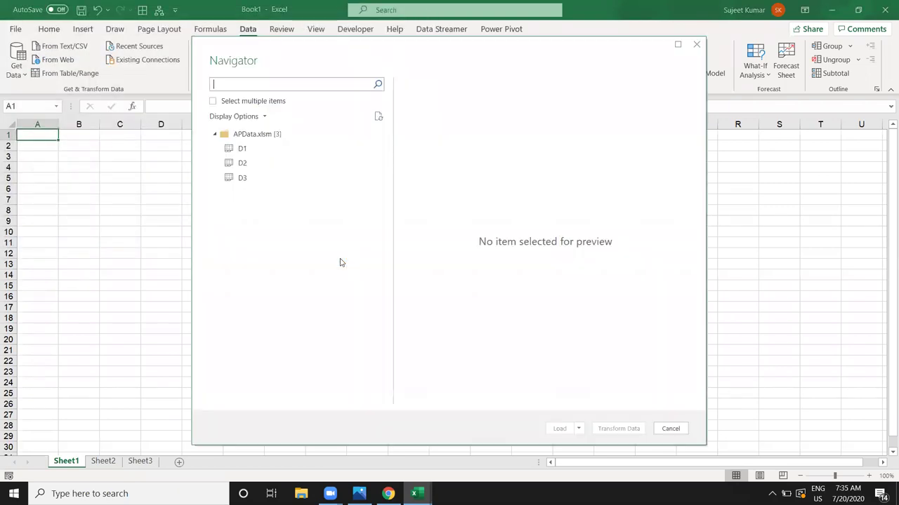
# - Select multiple items D1, D2 and D3 in the Navigator and choose Load To…
pyautogui.click(236, 104)
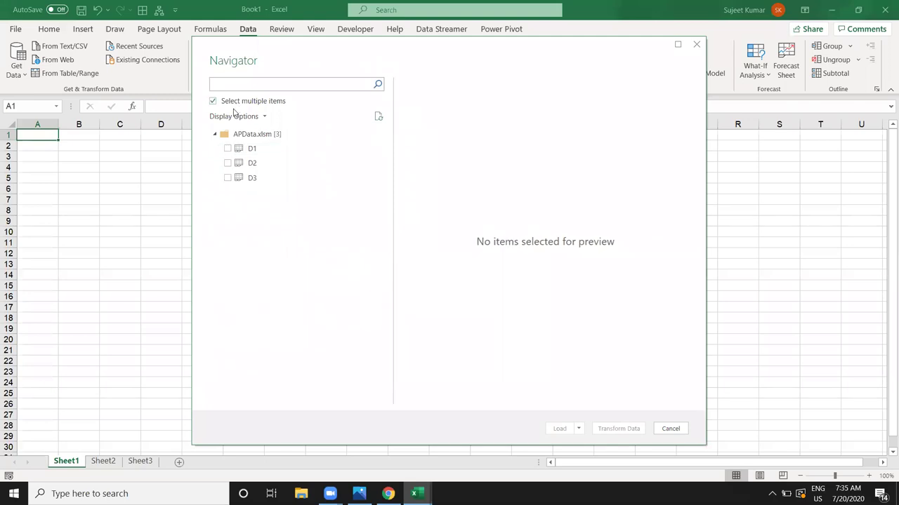
pyautogui.click(227, 149)
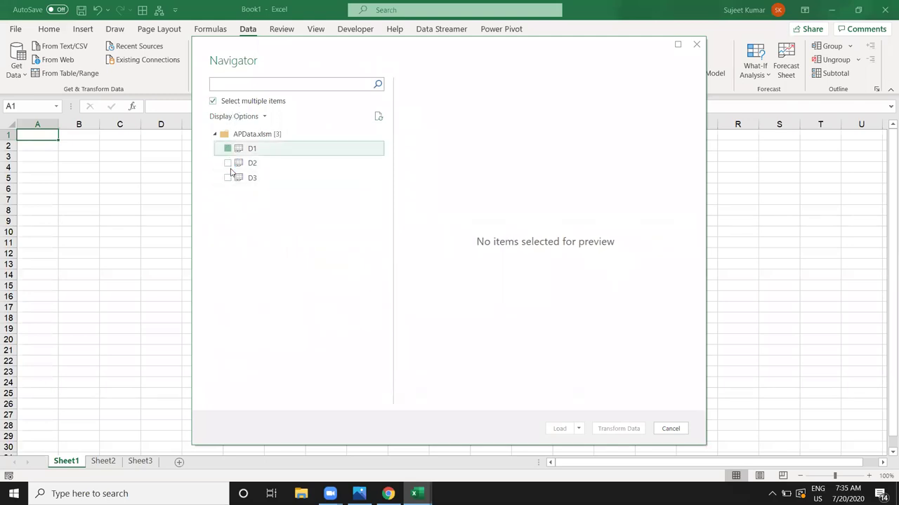
pyautogui.click(228, 162)
pyautogui.click(227, 177)
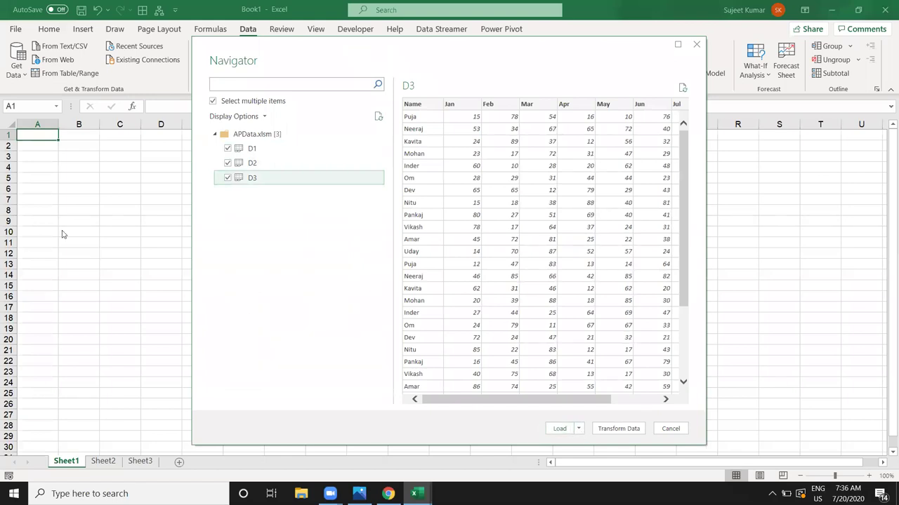
pyautogui.click(578, 428)
pyautogui.click(594, 452)
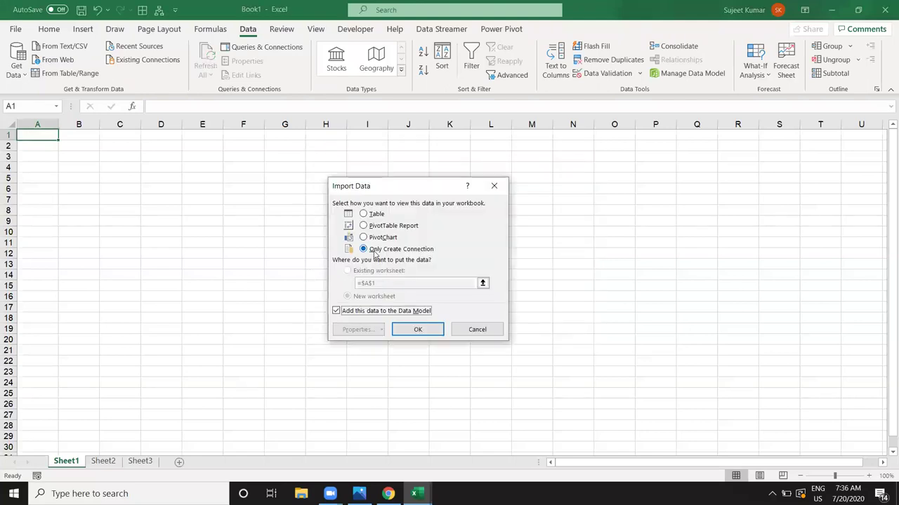
# - Load D1–D3 as connection-only queries and start an Append from query D1
pyautogui.click(420, 327)
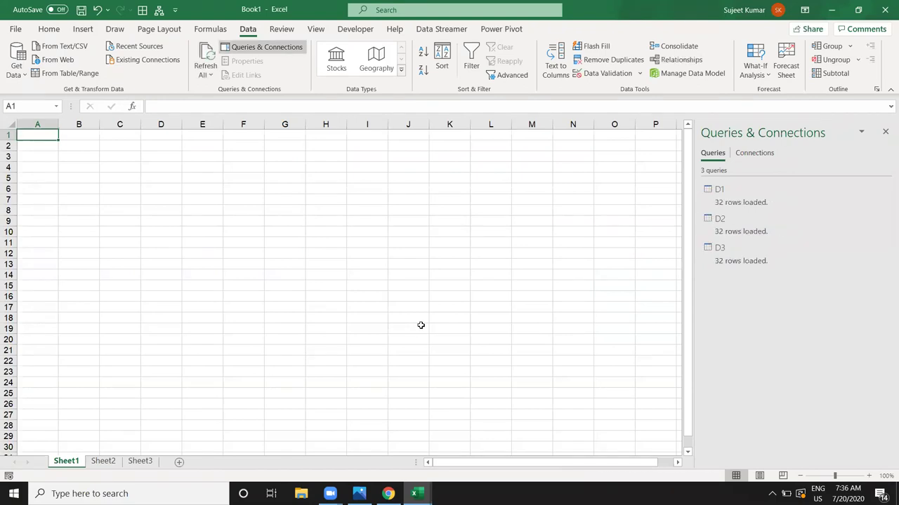
pyautogui.rightClick(713, 191)
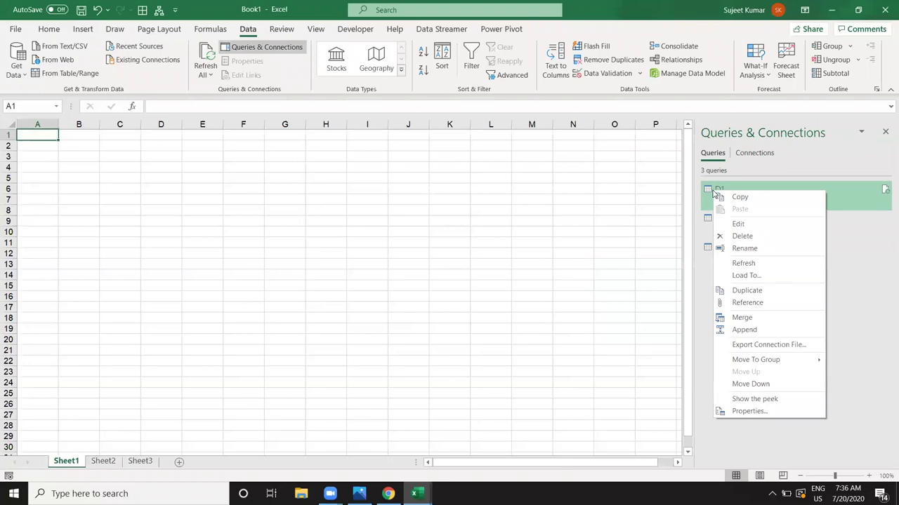
pyautogui.click(745, 330)
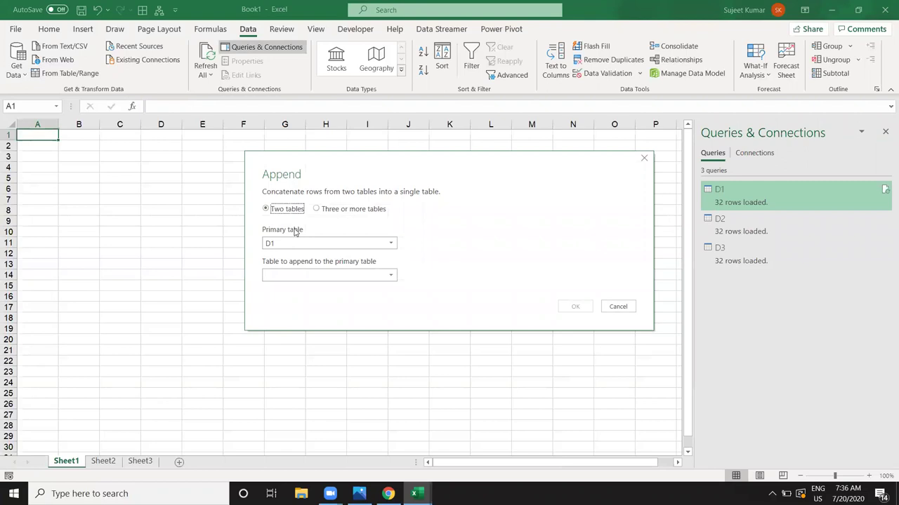
# - Switch to Three or more tables and queue D1, D2 and D3 for appending
pyautogui.click(320, 213)
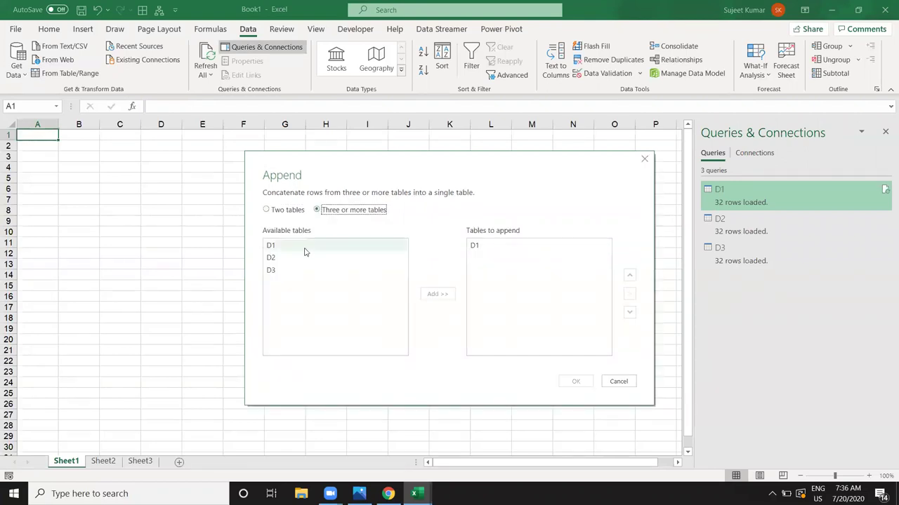
pyautogui.click(323, 245)
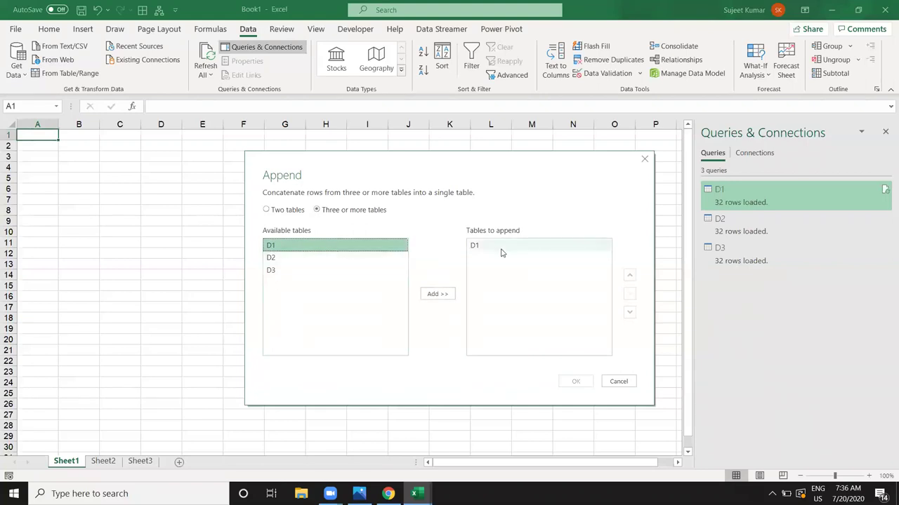
pyautogui.click(501, 249)
pyautogui.click(298, 258)
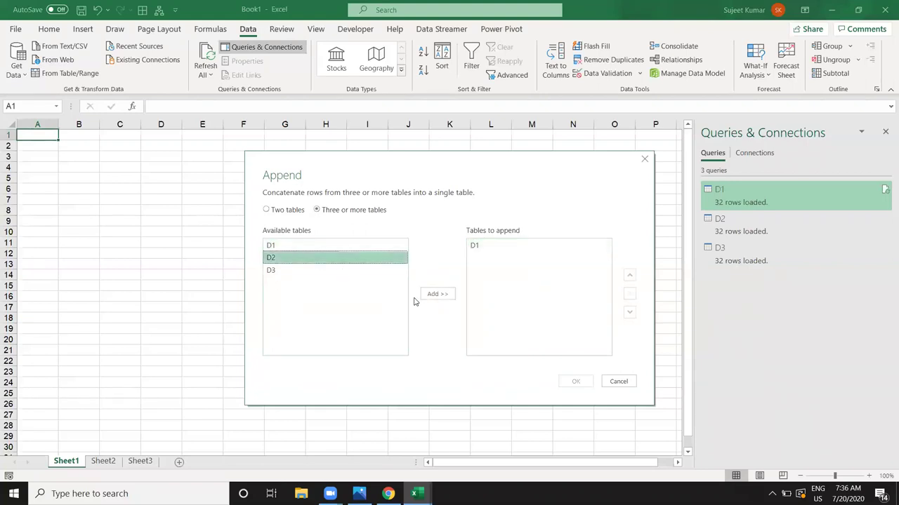
pyautogui.click(437, 294)
pyautogui.click(312, 271)
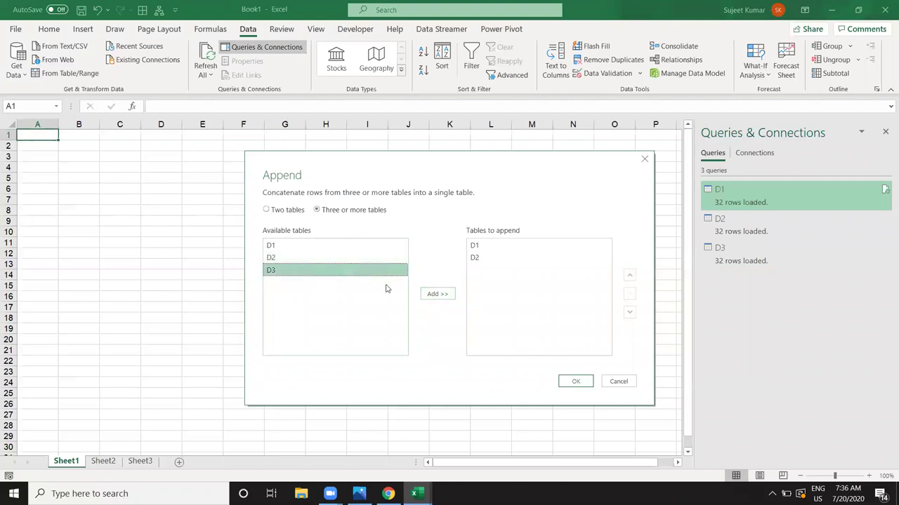
pyautogui.click(437, 295)
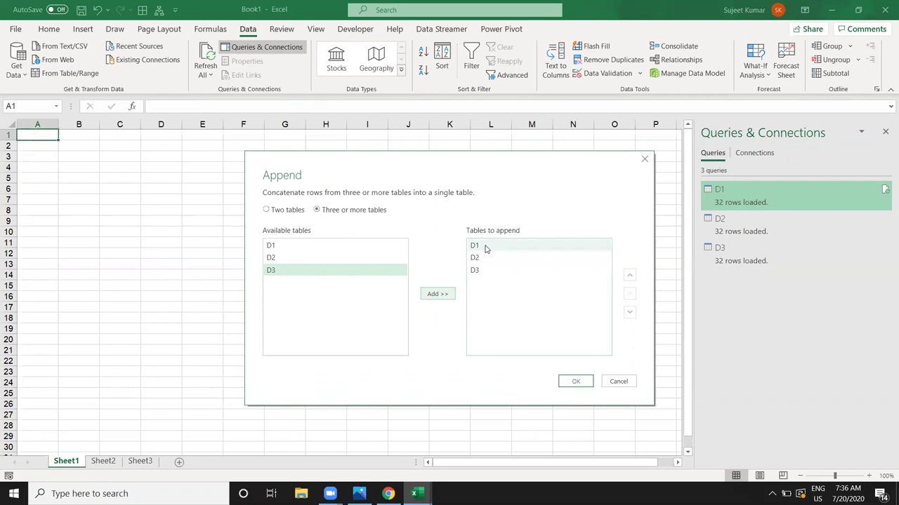
# - Append D1, D2 and D3, check the 96 combined rows, and load Append1 to Sheet6
pyautogui.click(569, 380)
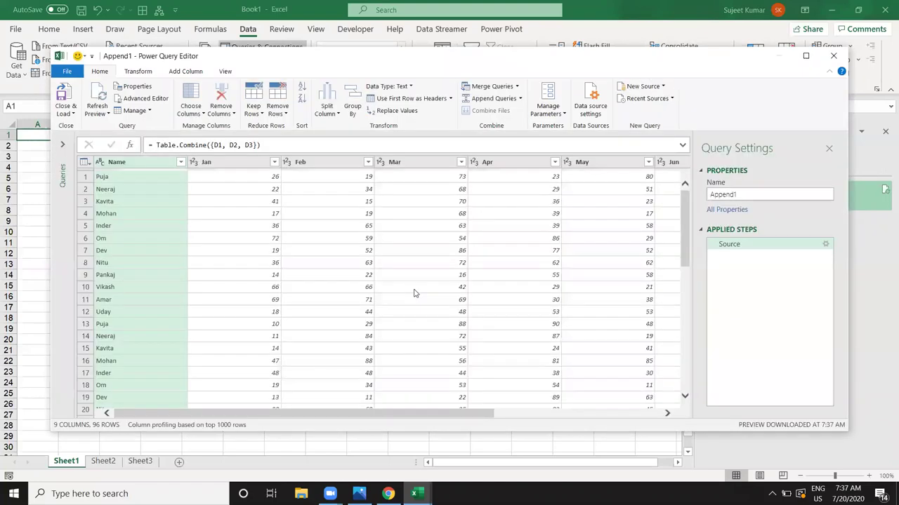
pyautogui.scroll(-4, 346, 276)
pyautogui.scroll(-4, 346, 276)
pyautogui.scroll(-4, 346, 276)
pyautogui.scroll(-4, 345, 276)
pyautogui.scroll(-6, 345, 275)
pyautogui.scroll(-5, 344, 278)
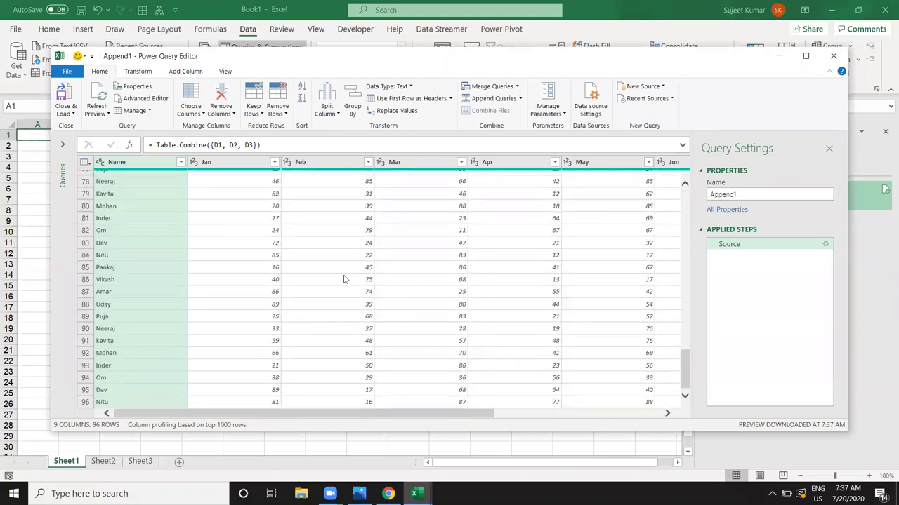
pyautogui.scroll(8, 344, 277)
pyautogui.scroll(8, 344, 277)
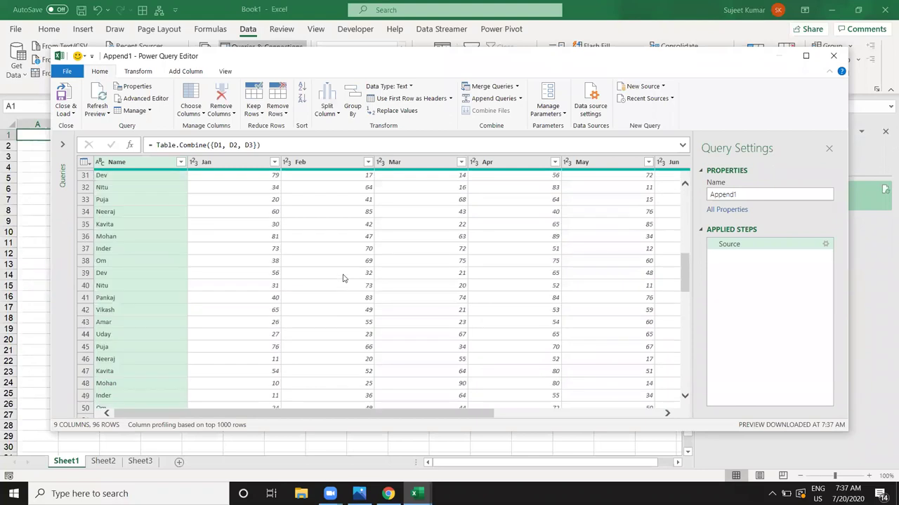
pyautogui.scroll(9, 345, 277)
pyautogui.click(65, 95)
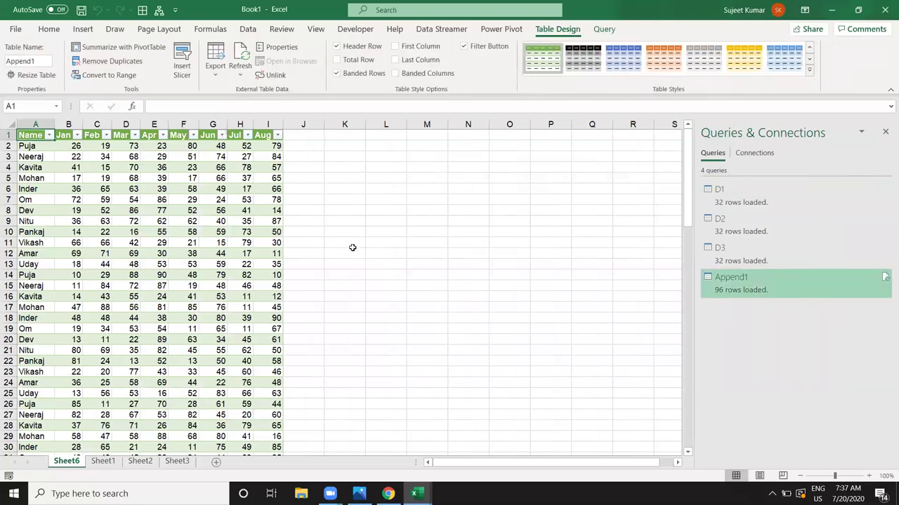
# - Scroll the Append1 table on Sheet6 to row 97 and back, then switch to Sheet1
pyautogui.click(252, 233)
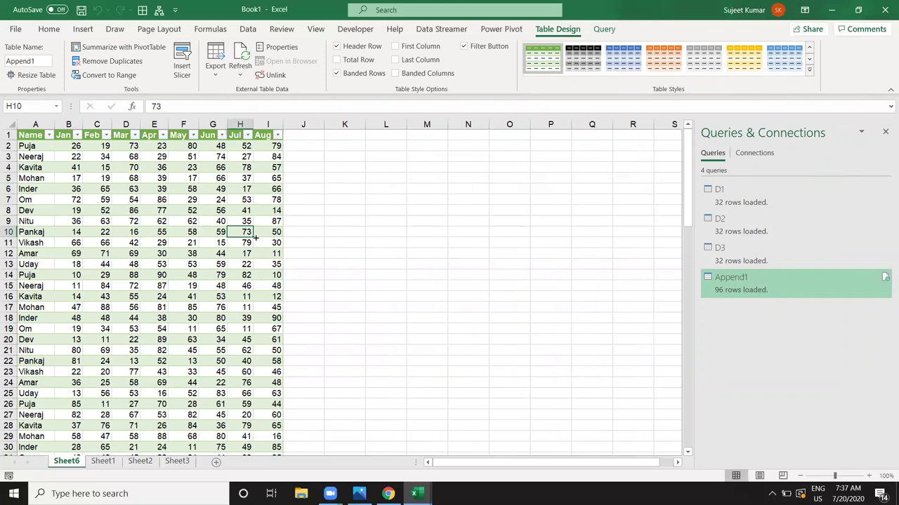
pyautogui.scroll(-4, 255, 238)
pyautogui.scroll(-3, 257, 240)
pyautogui.scroll(-4, 258, 243)
pyautogui.scroll(-3, 259, 247)
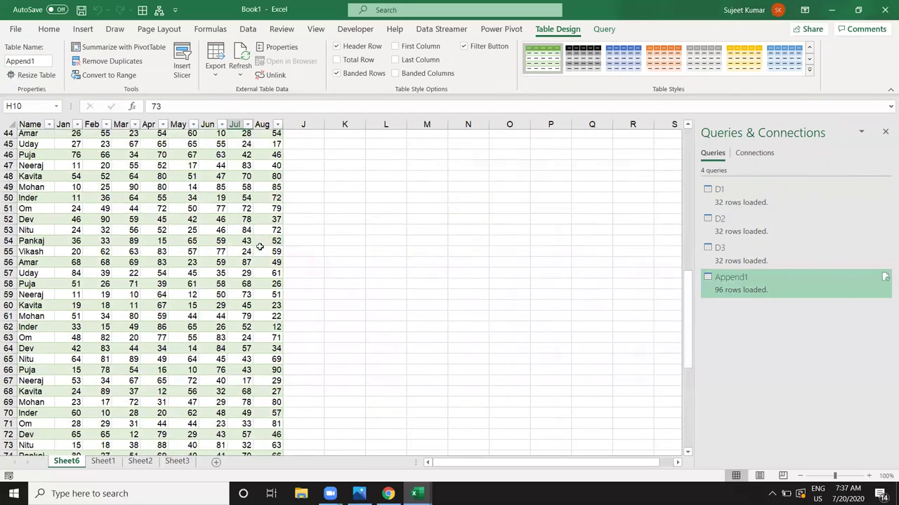
pyautogui.scroll(-7, 260, 247)
pyautogui.scroll(-3, 260, 247)
pyautogui.scroll(-2, 260, 247)
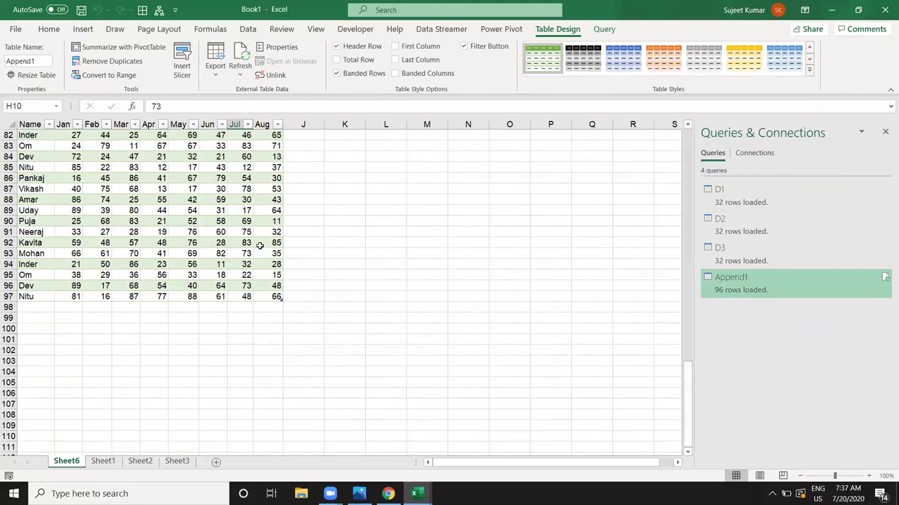
pyautogui.scroll(5, 259, 245)
pyautogui.scroll(3, 260, 245)
pyautogui.scroll(5, 260, 245)
pyautogui.scroll(4, 260, 245)
pyautogui.scroll(5, 259, 245)
pyautogui.scroll(4, 259, 245)
pyautogui.scroll(1, 260, 245)
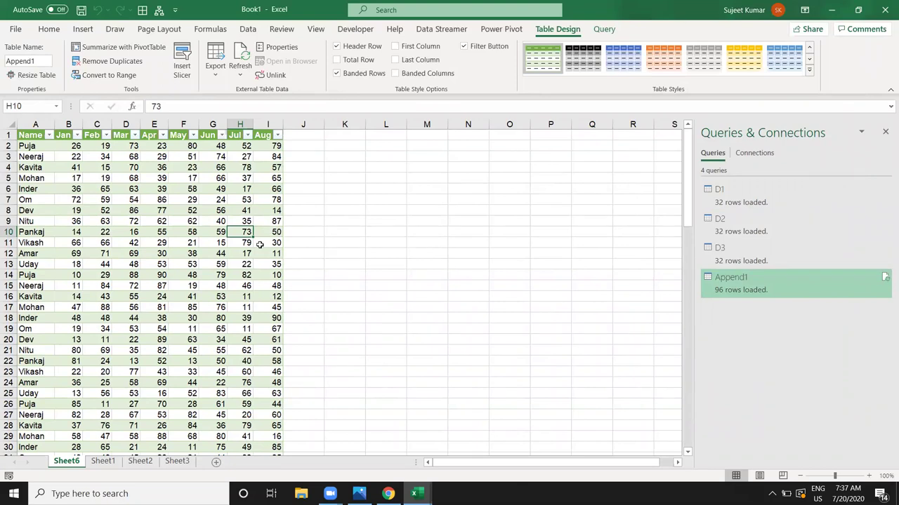
pyautogui.click(386, 251)
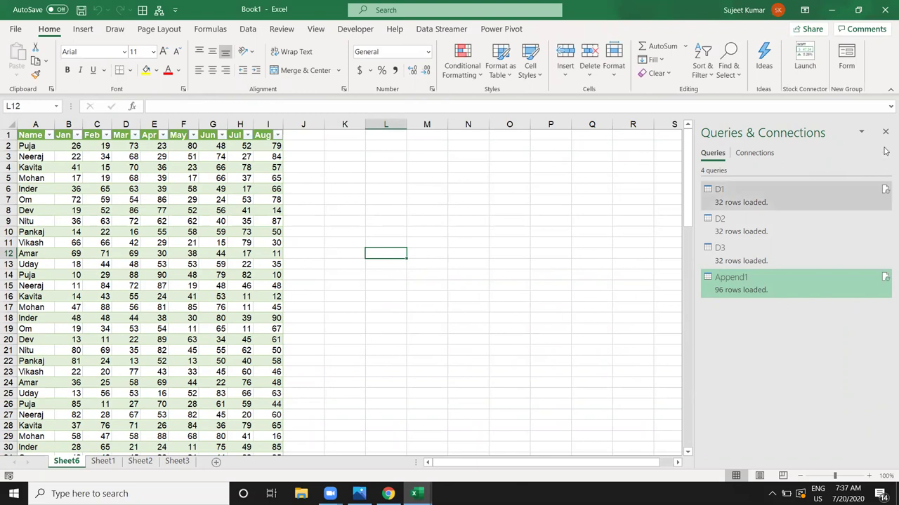
pyautogui.click(107, 461)
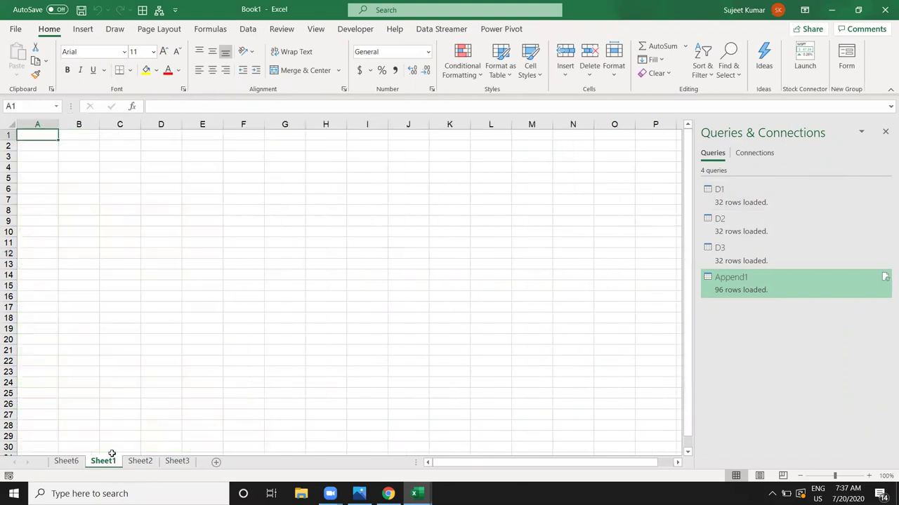
pyautogui.click(247, 29)
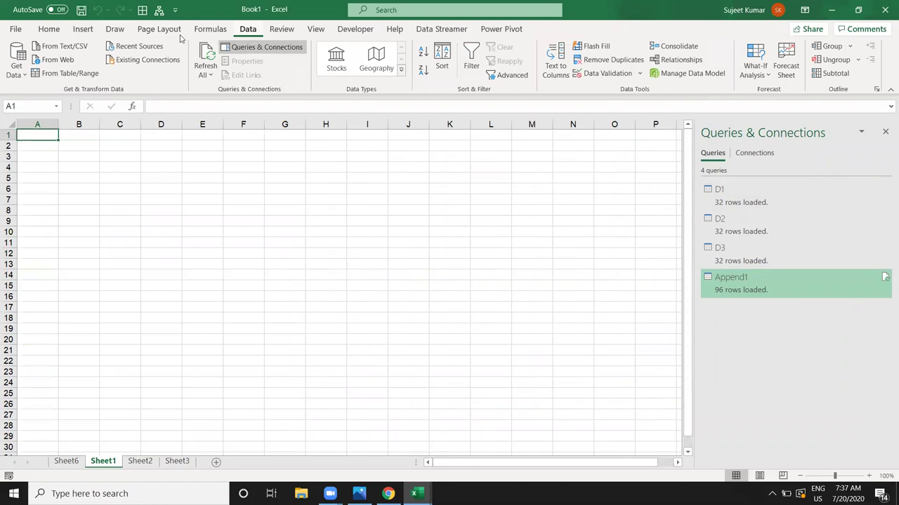
pyautogui.click(21, 74)
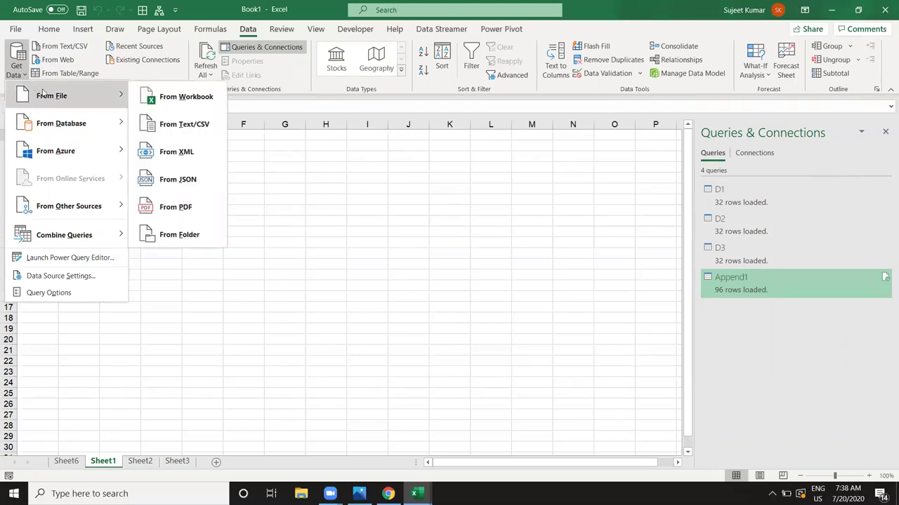
pyautogui.moveTo(51, 96)
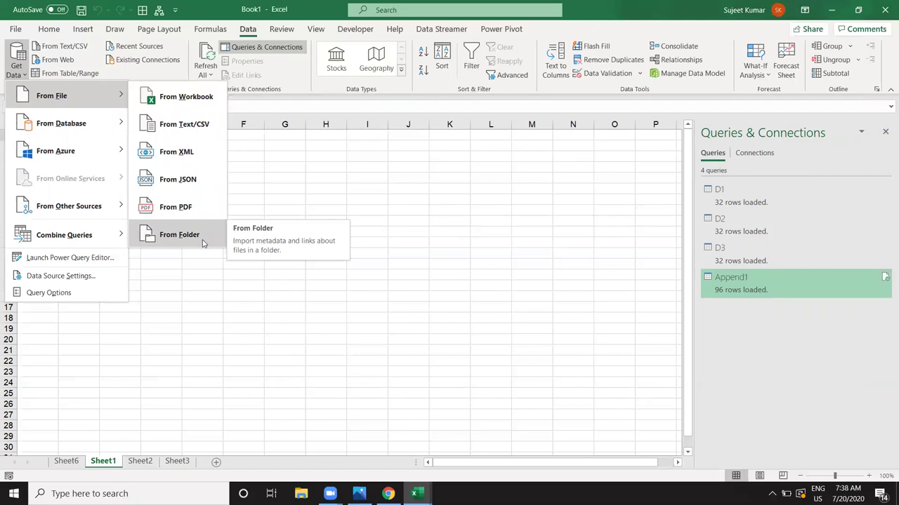
pyautogui.click(300, 189)
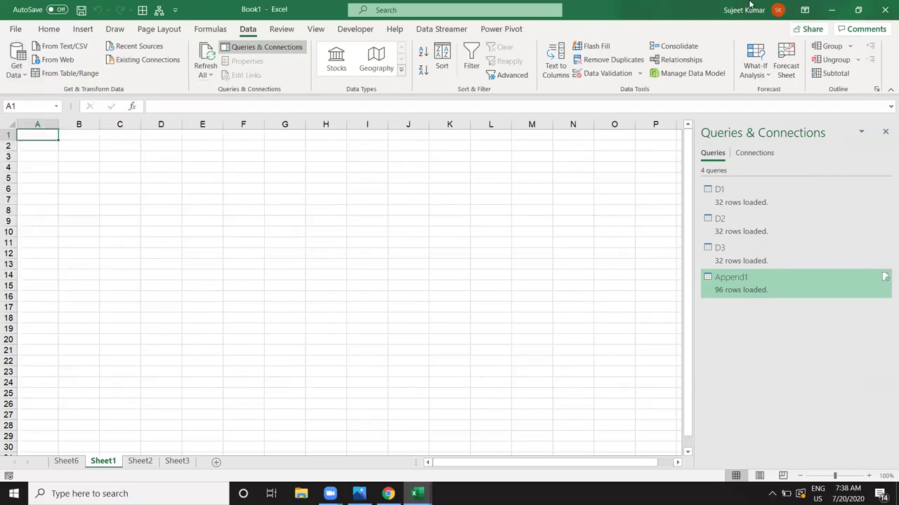
# - Minimize the Excel window so the Windows desktop wallpaper shows
pyautogui.click(832, 10)
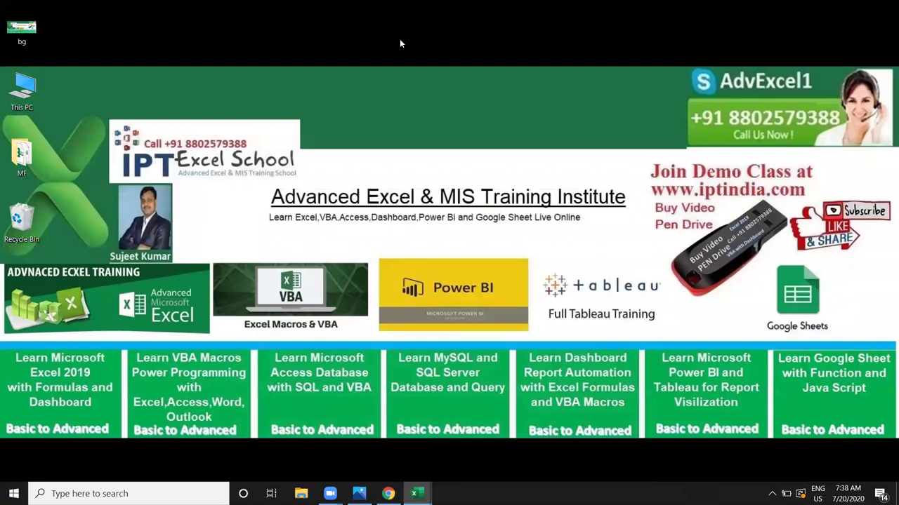